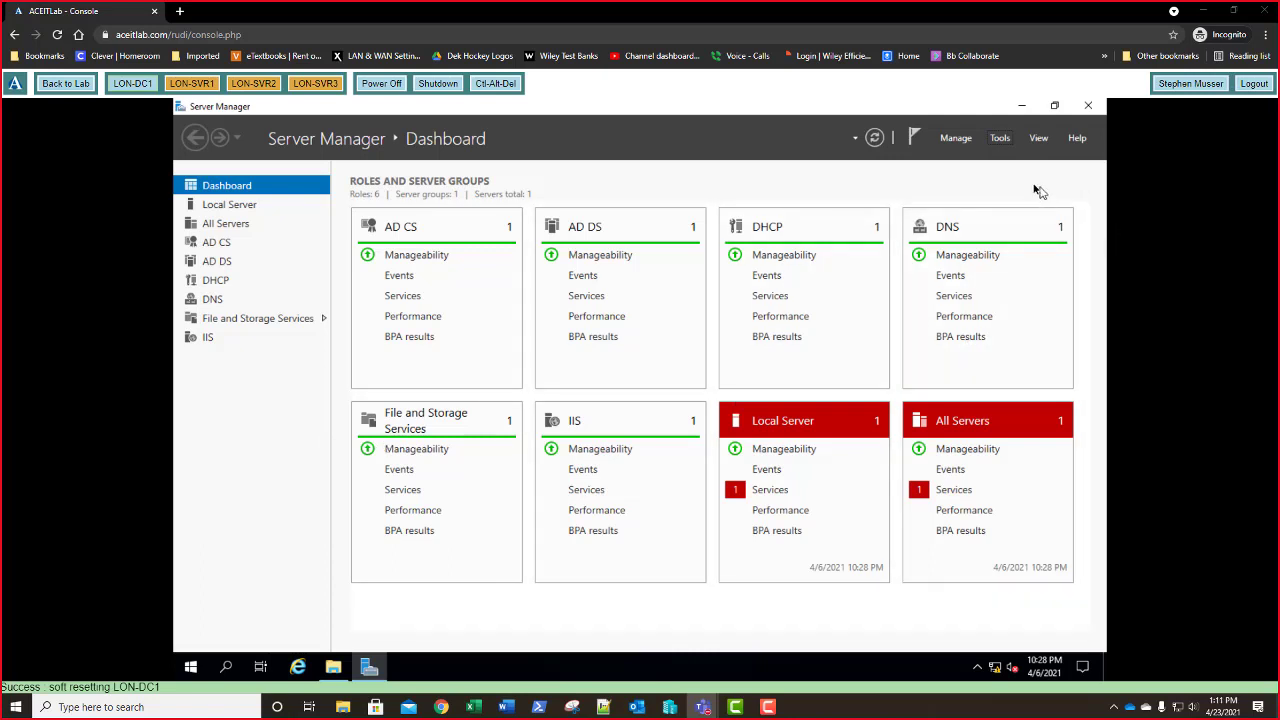
- Start Add Roles and Features with role-based installation and LON-DC1 as the destination server
{"action": "left_click", "coordinate": [956, 139]}
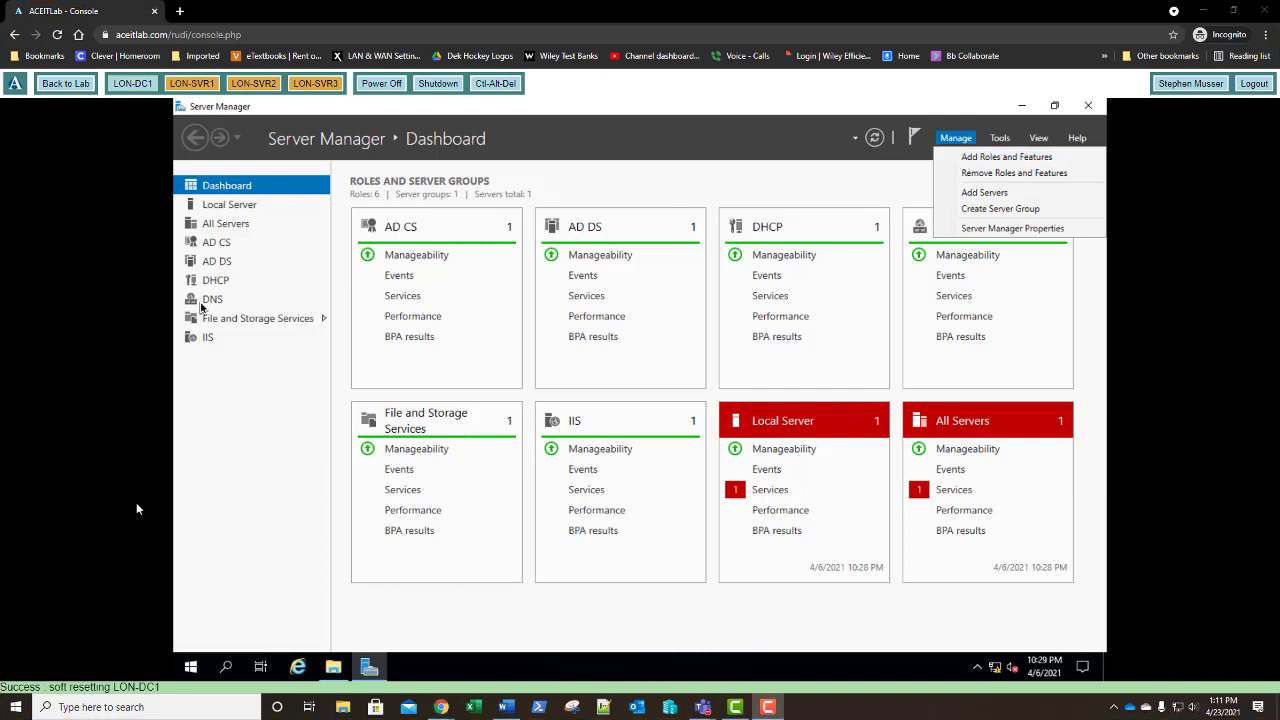
{"action": "left_click", "coordinate": [1003, 160]}
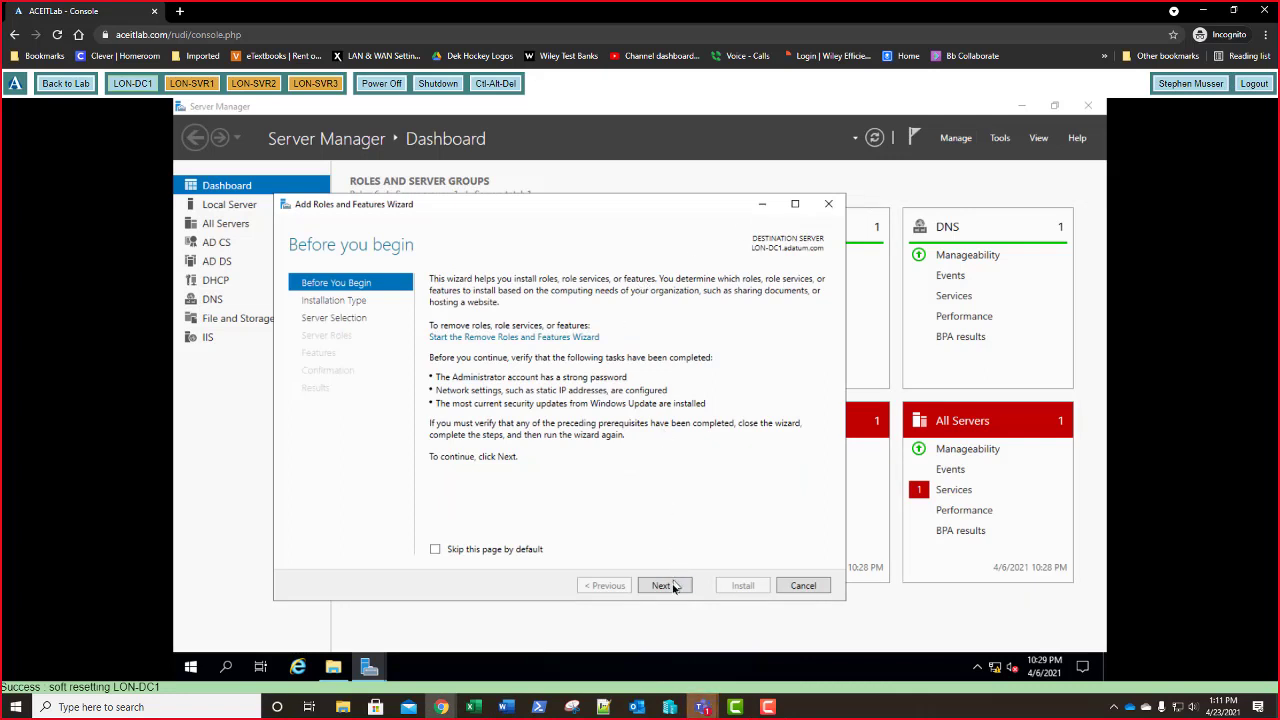
{"action": "left_click", "coordinate": [668, 590]}
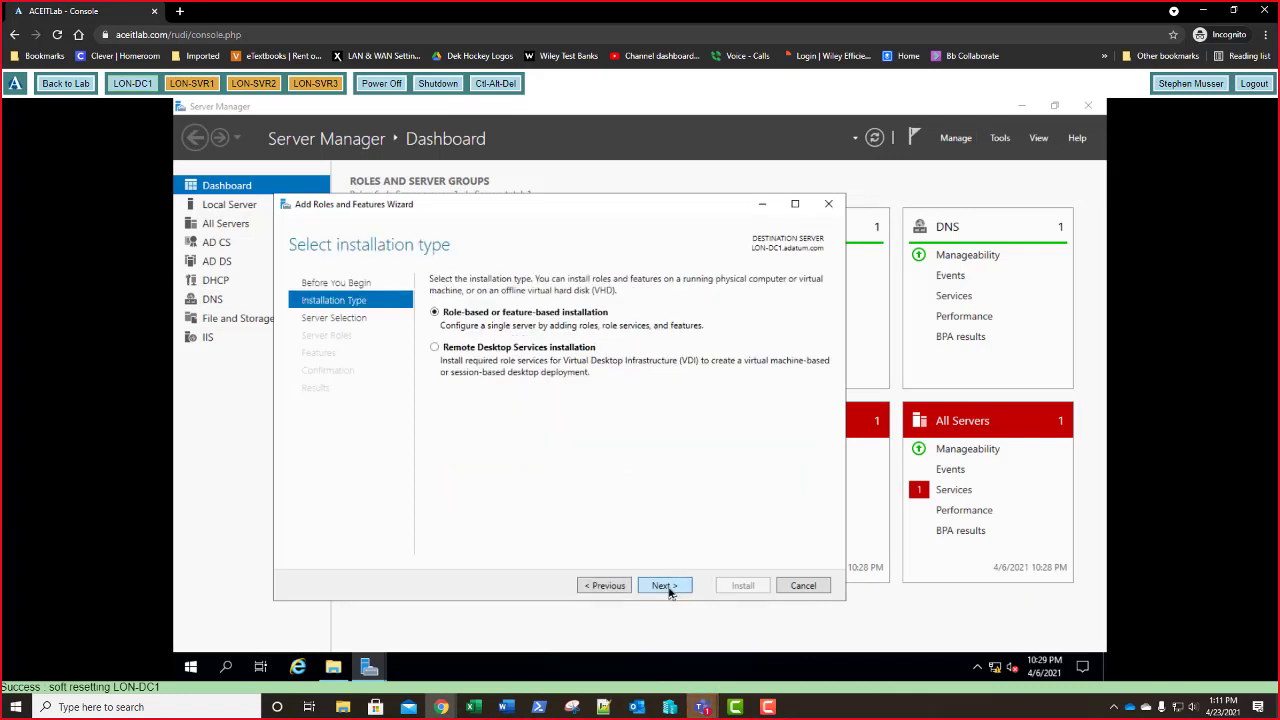
{"action": "left_click", "coordinate": [664, 586]}
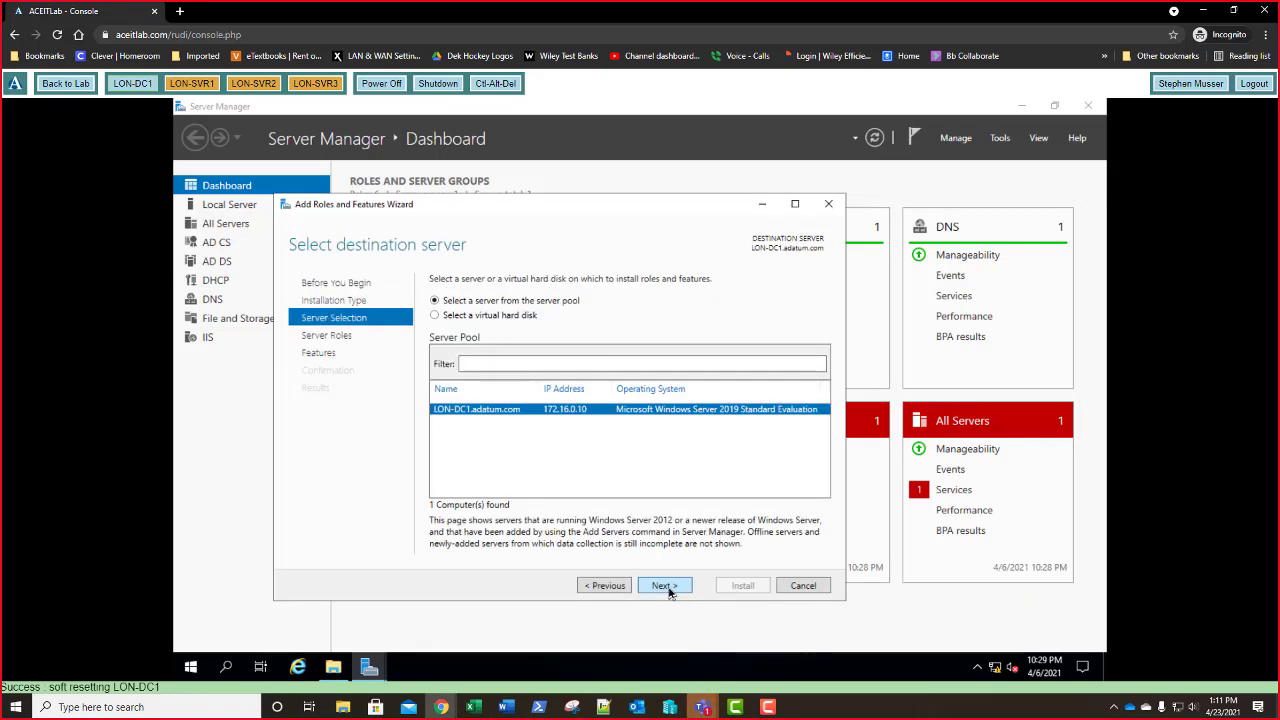
{"action": "left_click", "coordinate": [664, 586]}
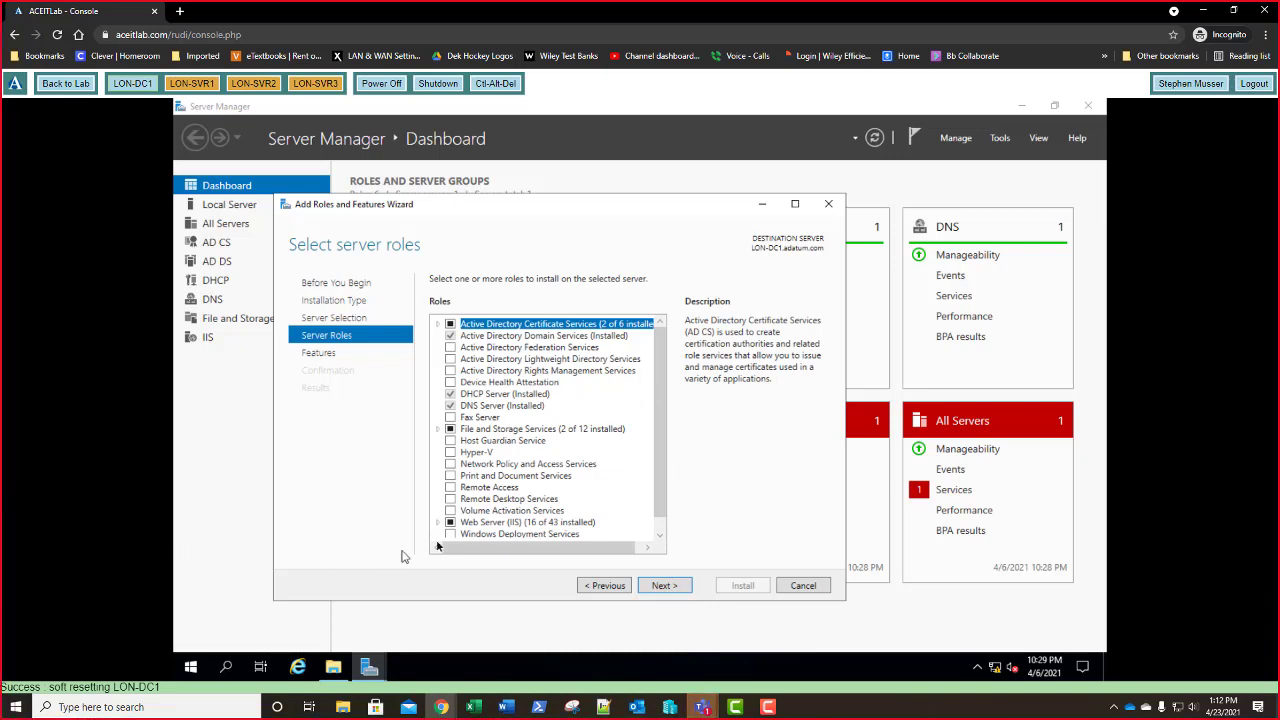
- Select Network Policy and Access Services with its management tools and install it on LON-DC1
{"action": "left_click", "coordinate": [451, 465]}
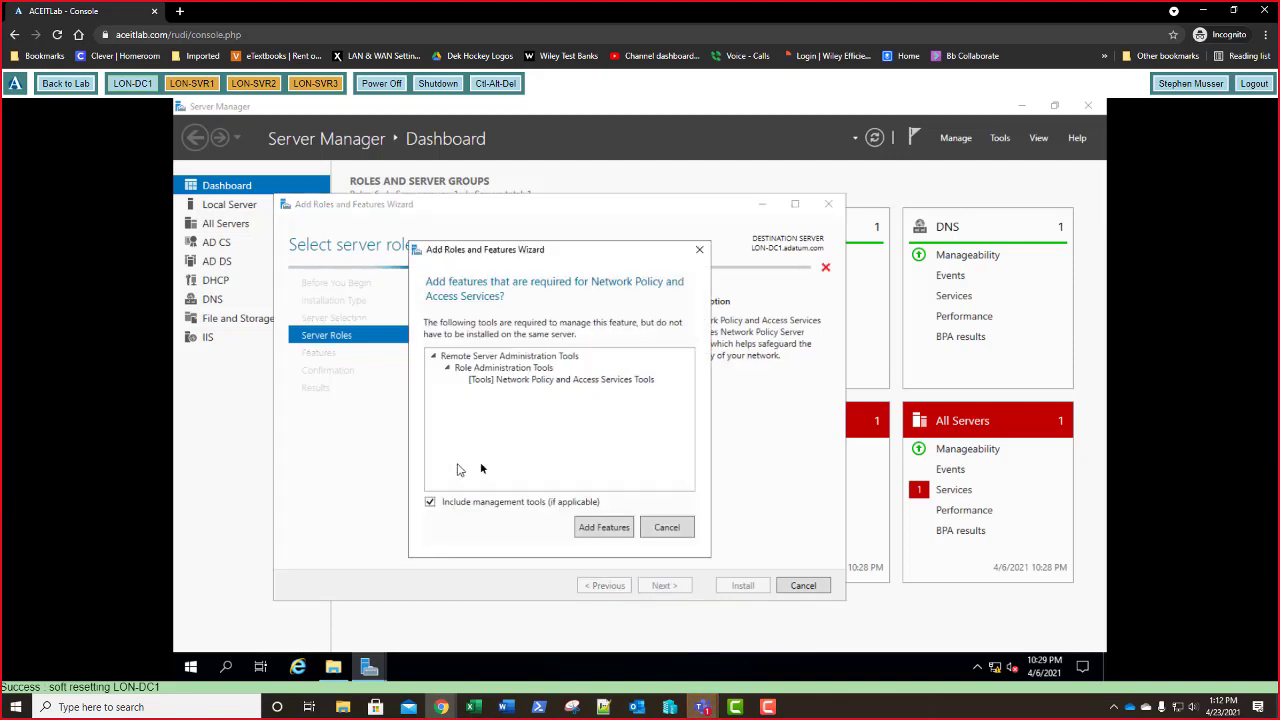
{"action": "left_click", "coordinate": [606, 528]}
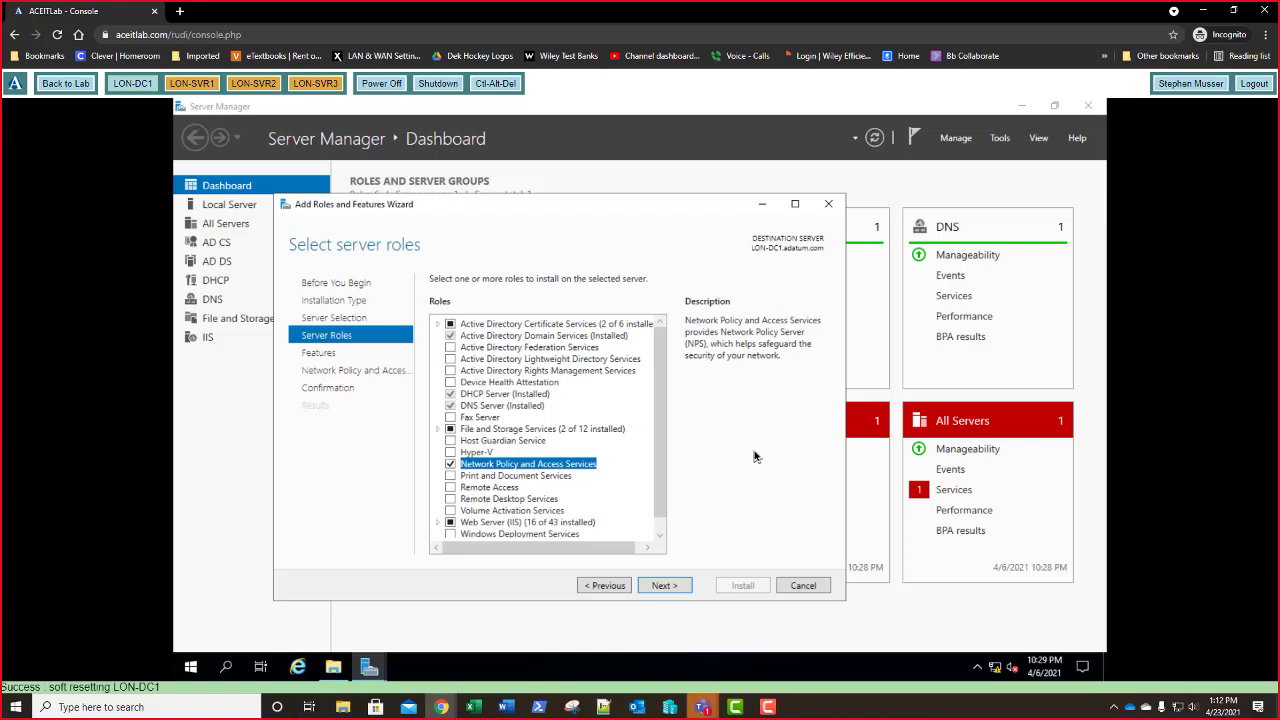
{"action": "left_click", "coordinate": [665, 586]}
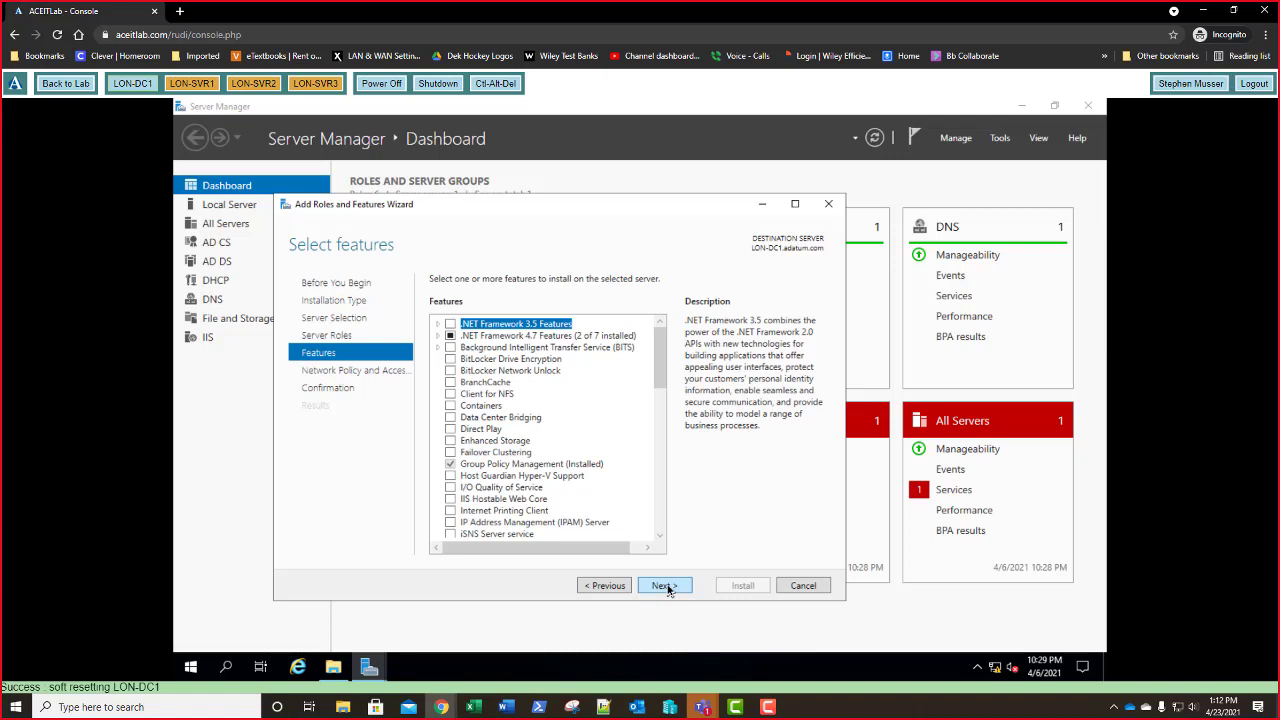
{"action": "left_click", "coordinate": [666, 586]}
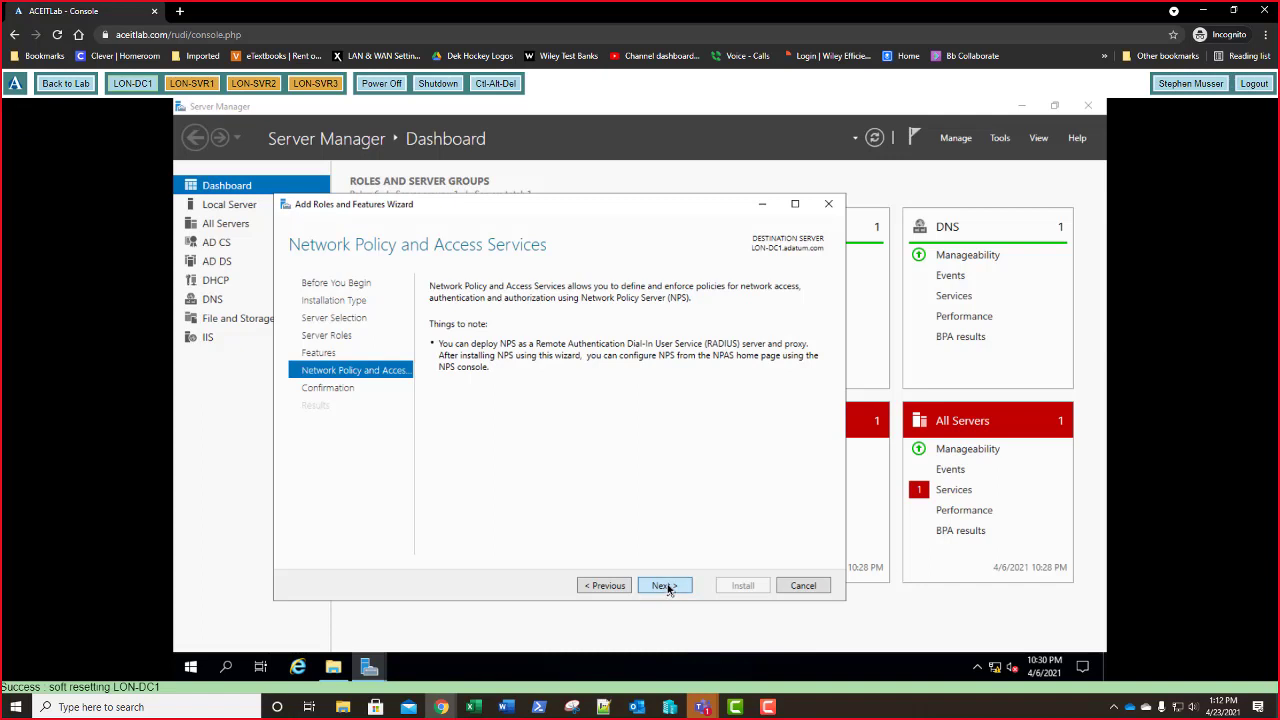
{"action": "left_click", "coordinate": [666, 586]}
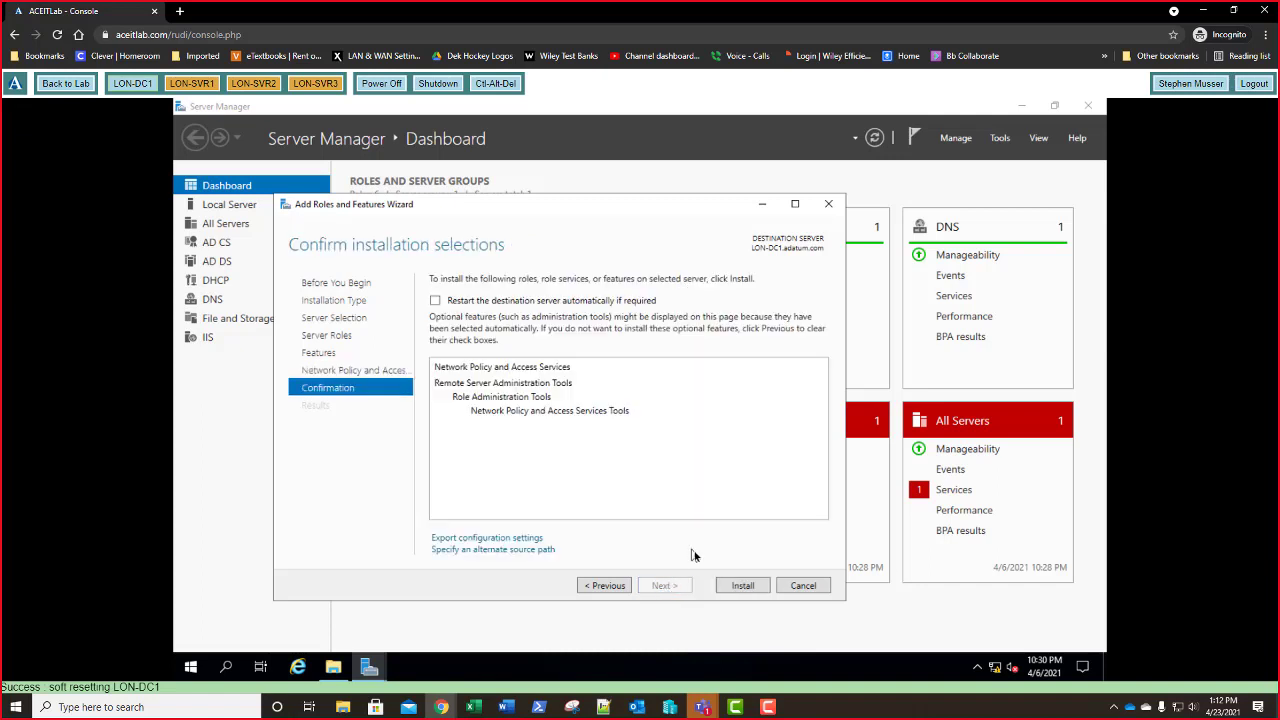
{"action": "left_click", "coordinate": [742, 586]}
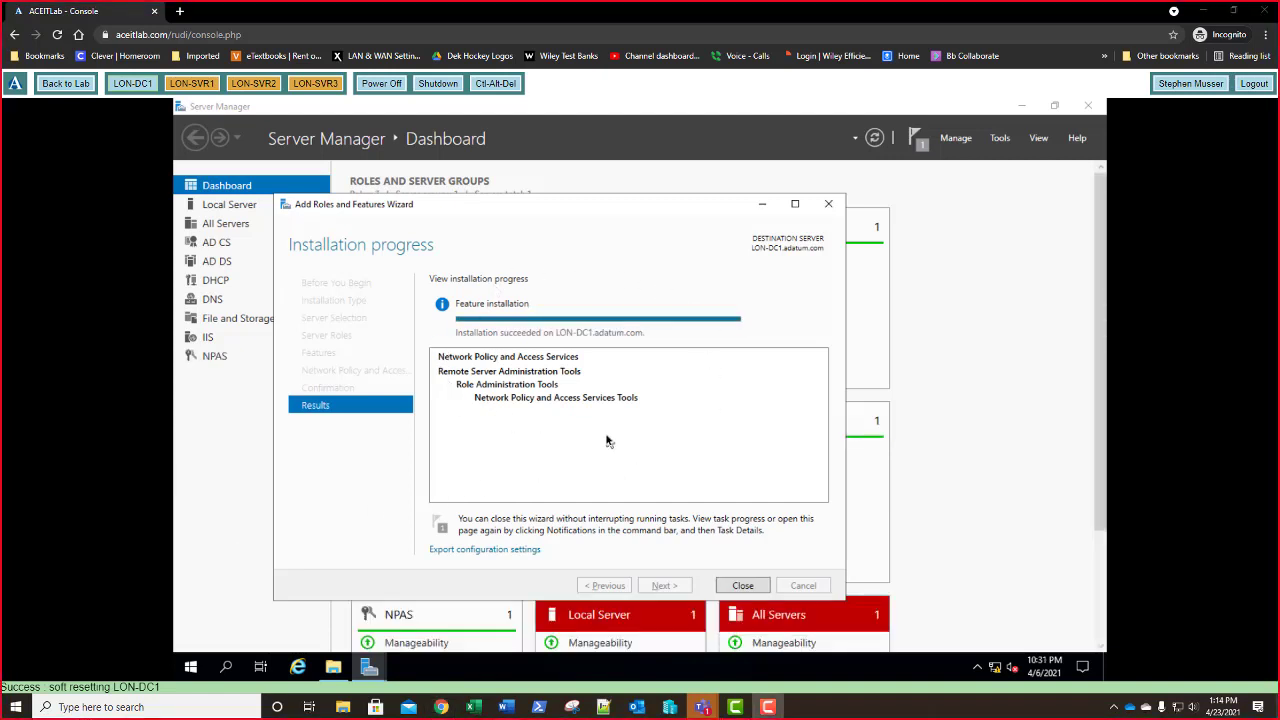
- Close the installation summary and the stray File Explorer window, then show the Tools menu
{"action": "left_click", "coordinate": [741, 590]}
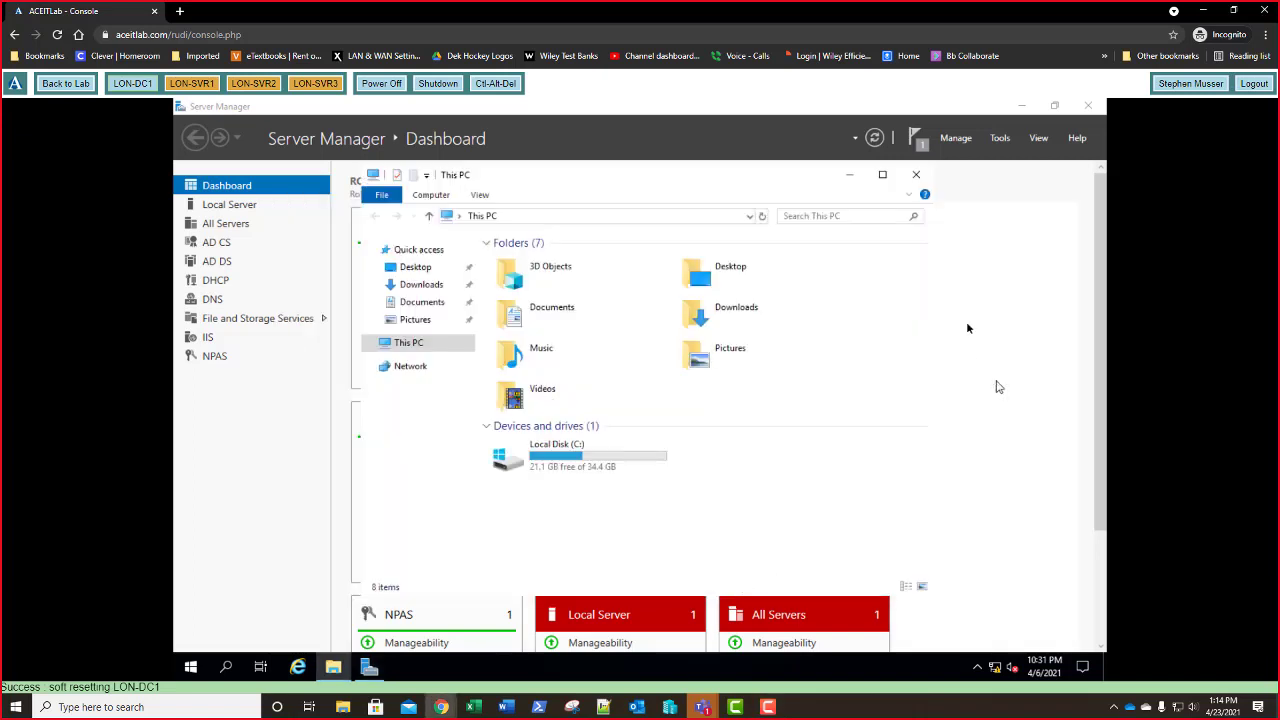
{"action": "left_click", "coordinate": [918, 180]}
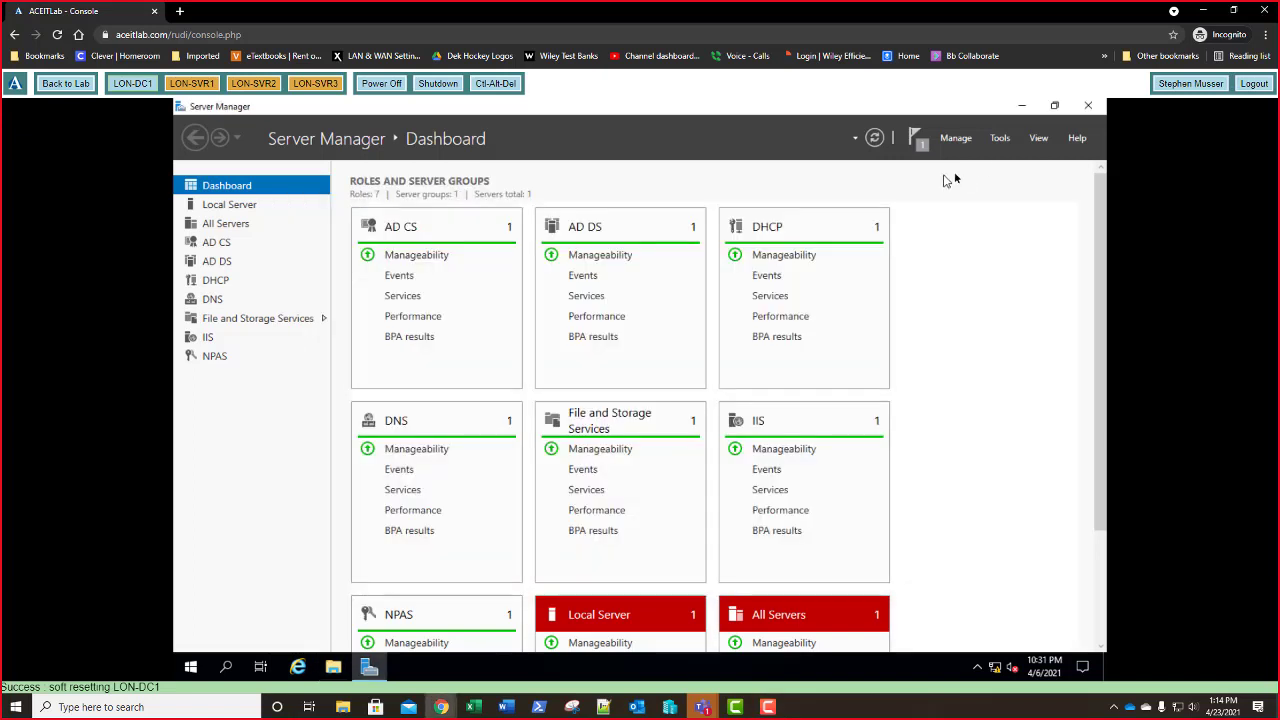
{"action": "left_click", "coordinate": [1005, 142]}
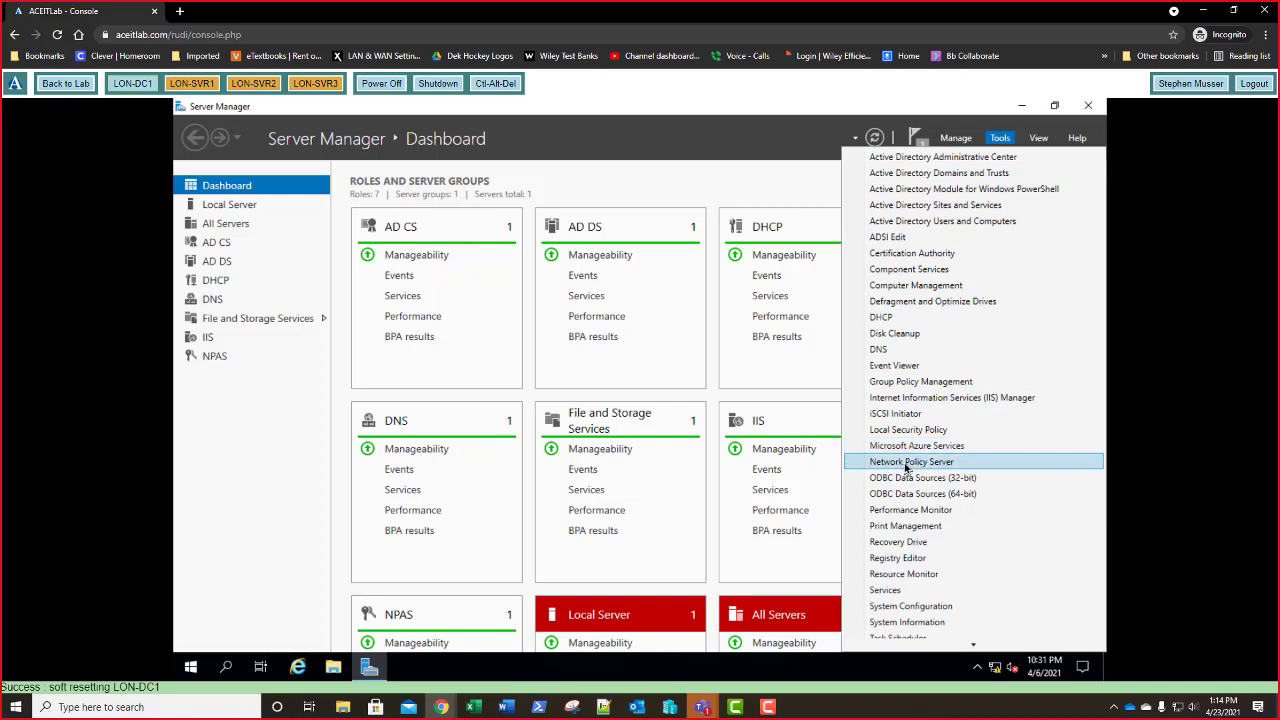
- Open the Network Policy Server console maximized and show the Remote RADIUS Server Groups list
{"action": "left_click", "coordinate": [906, 463]}
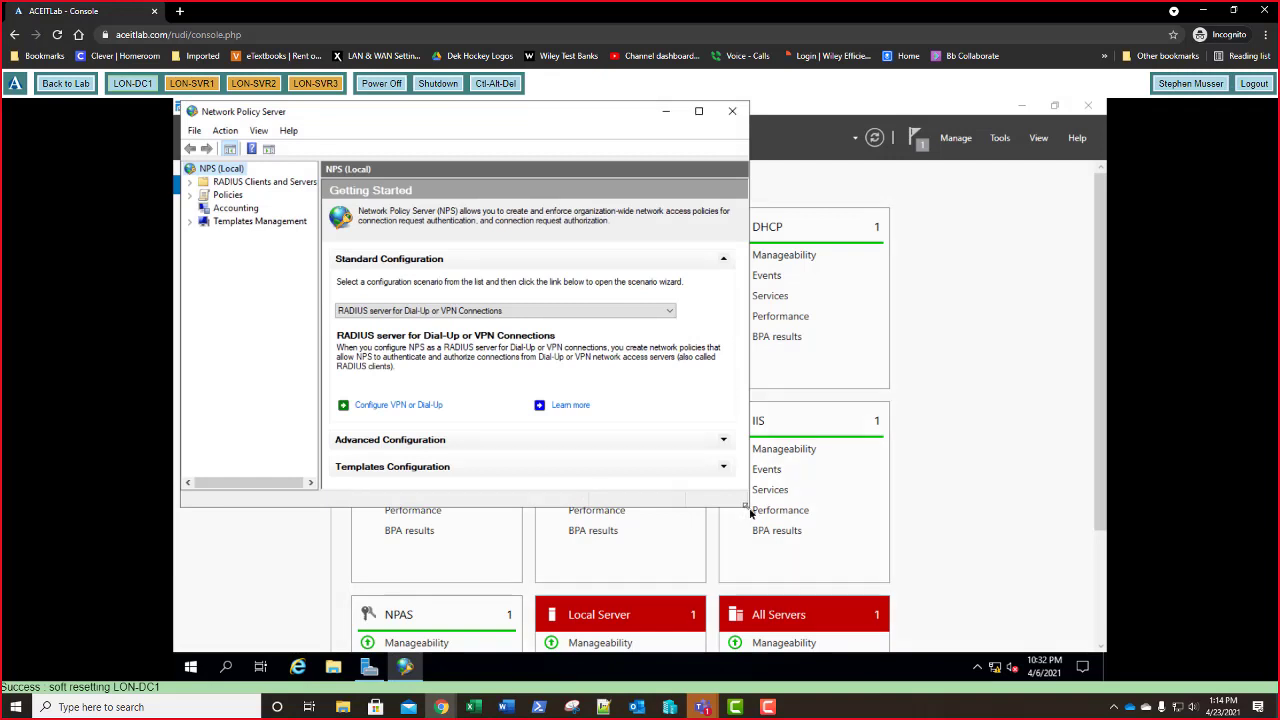
{"action": "left_click_drag", "start_coordinate": [749, 508], "coordinate": [1057, 622]}
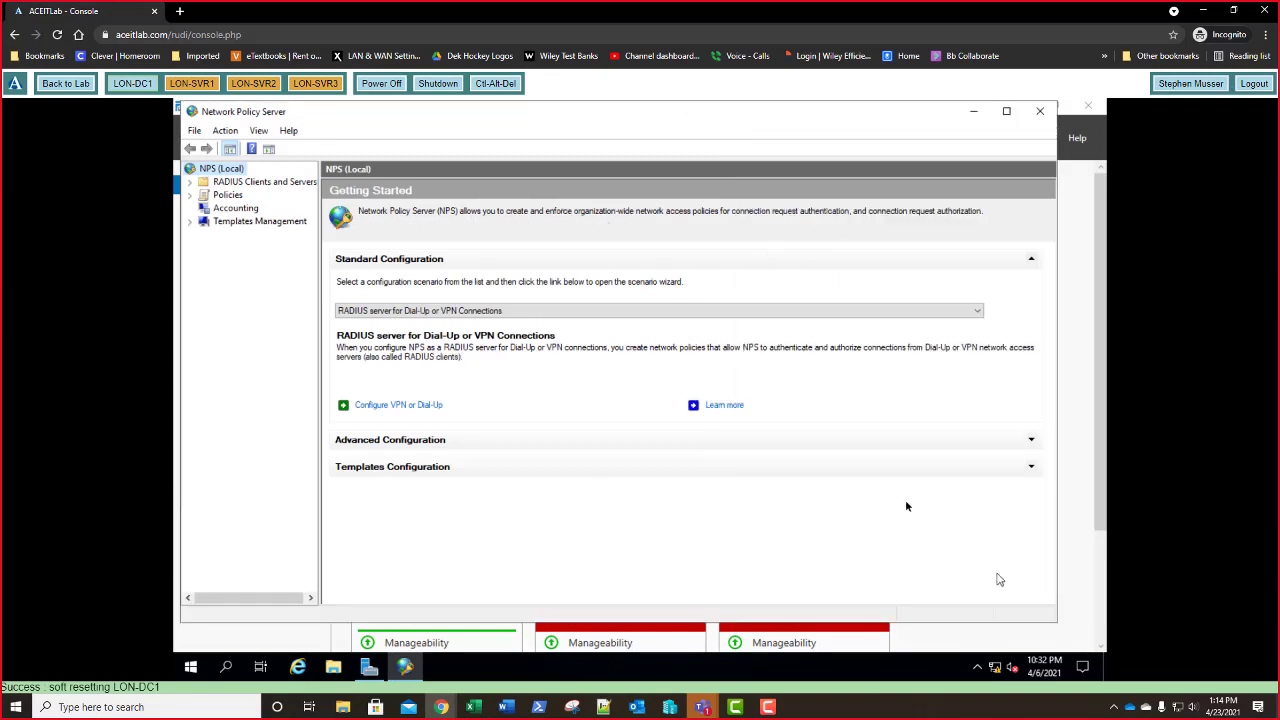
{"action": "left_click", "coordinate": [192, 183]}
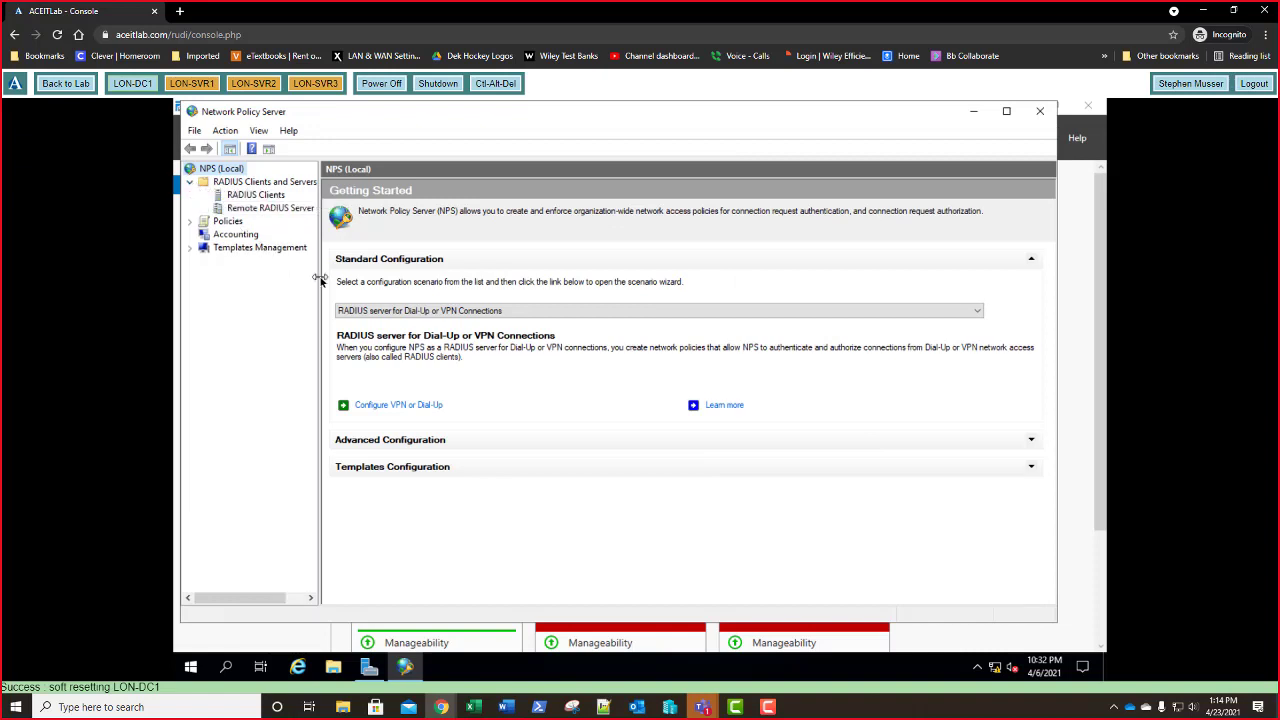
{"action": "left_click_drag", "start_coordinate": [320, 280], "coordinate": [382, 287]}
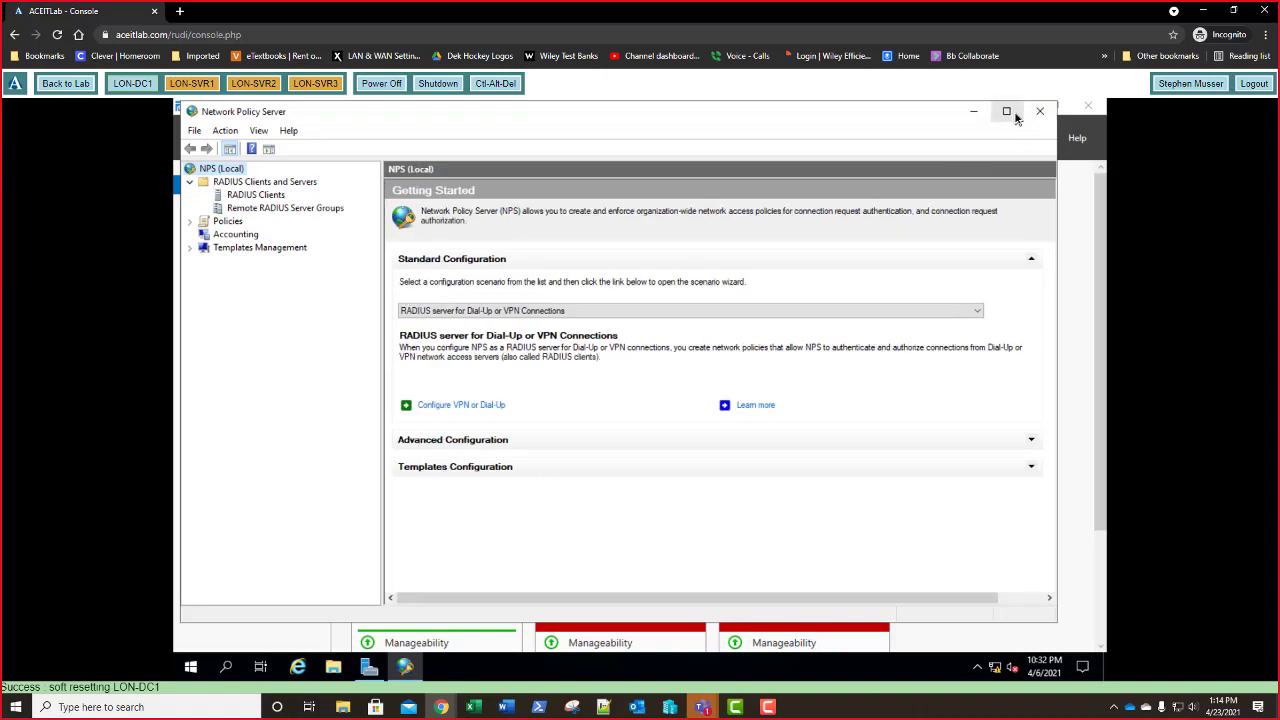
{"action": "left_click", "coordinate": [1006, 111]}
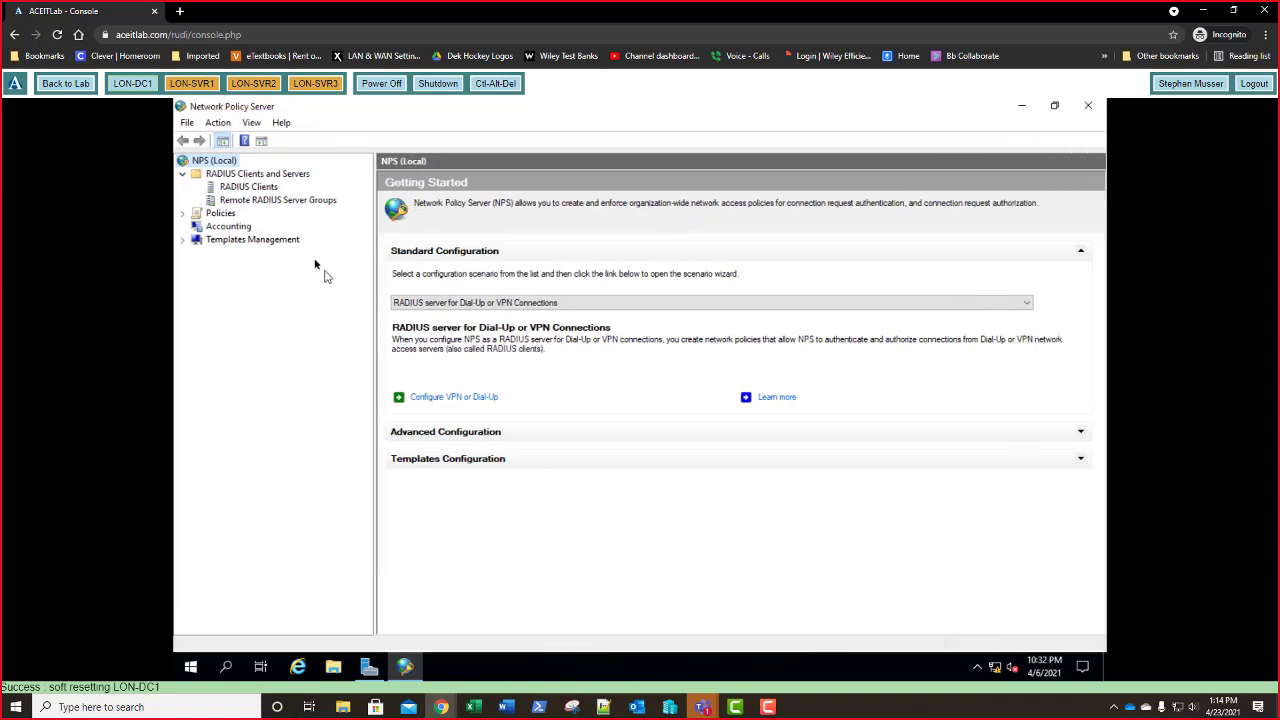
{"action": "left_click", "coordinate": [250, 203]}
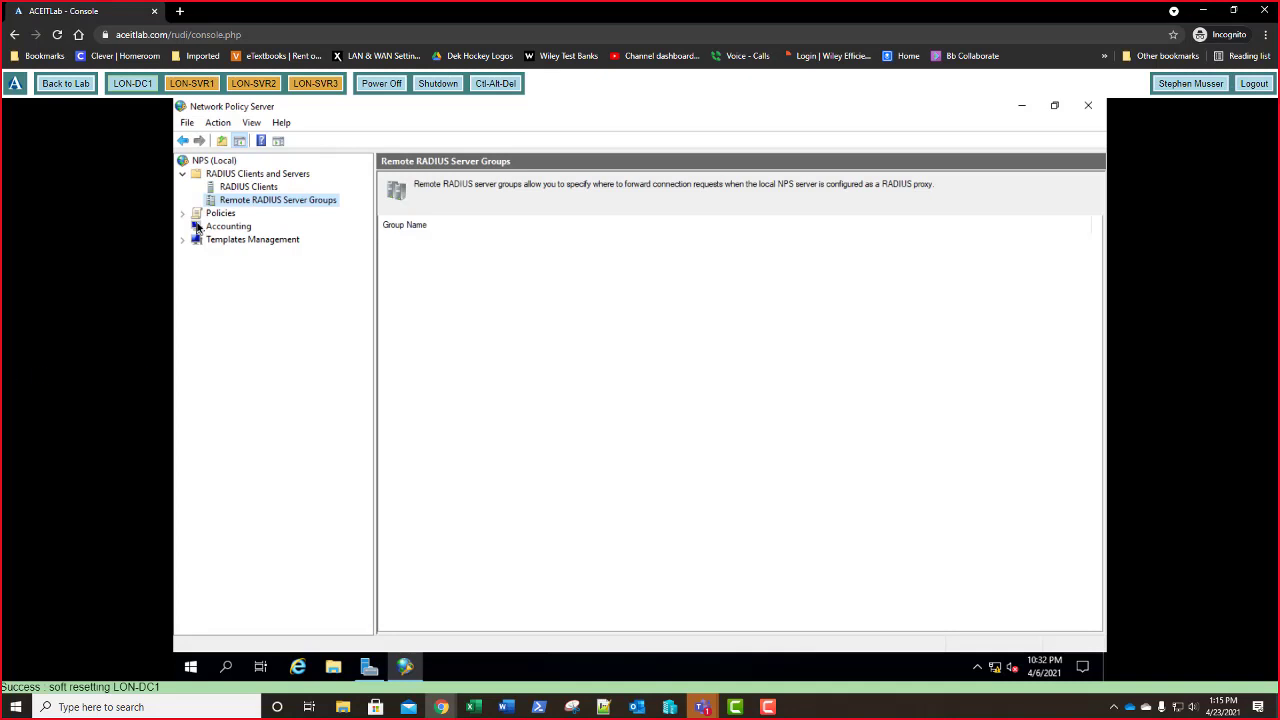
- Create a new remote RADIUS server group named 'RADIUS Servers' and begin adding a server
{"action": "right_click", "coordinate": [290, 204]}
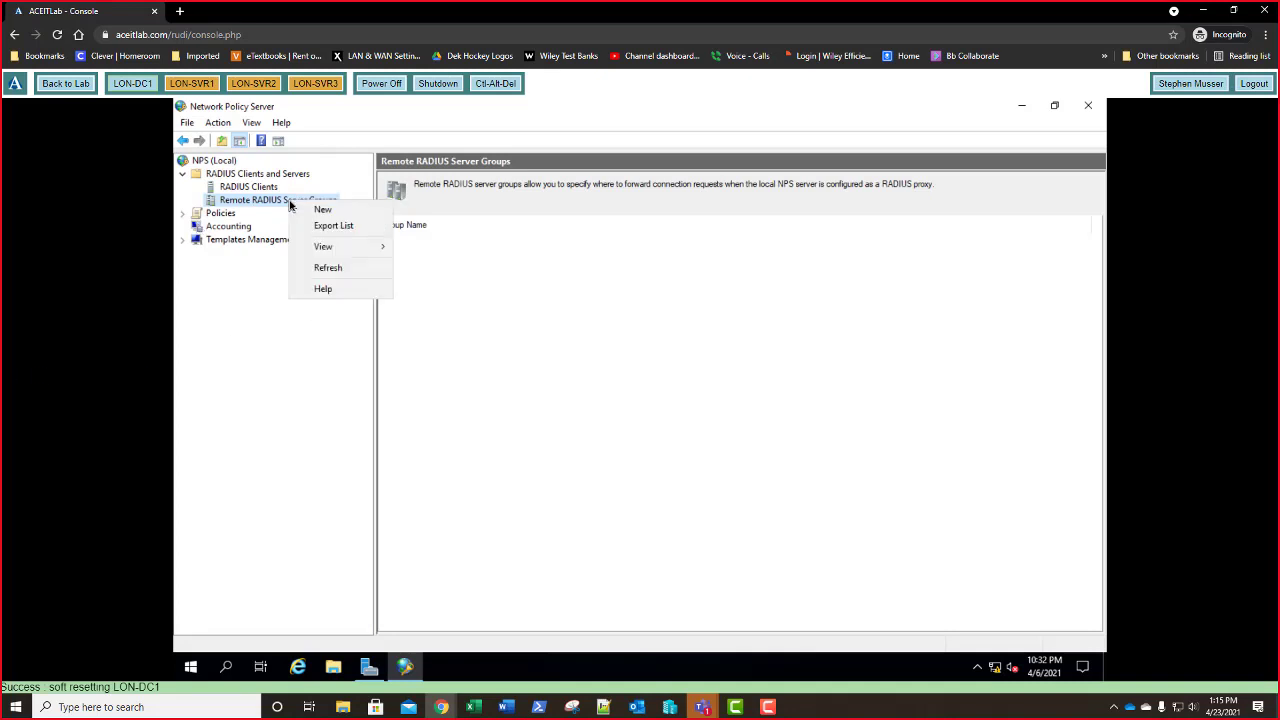
{"action": "left_click", "coordinate": [301, 215]}
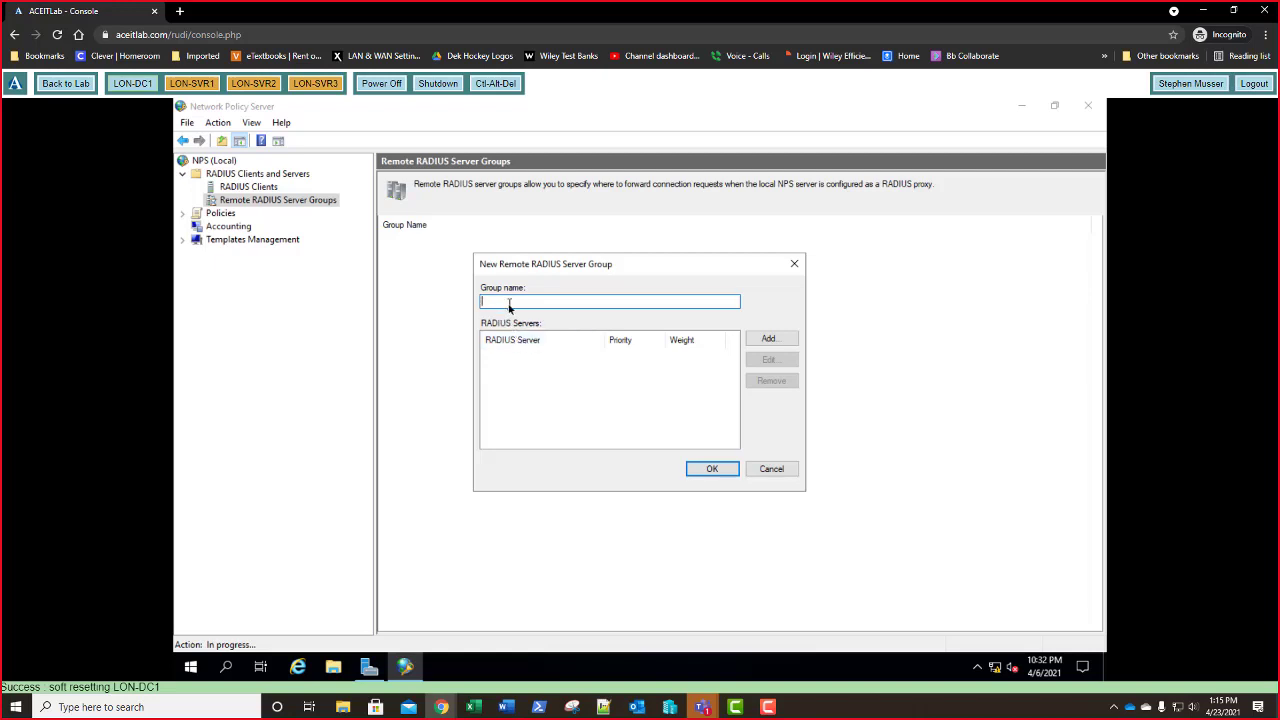
{"action": "type", "text": "RADIu"}
{"action": "key", "text": "BackSpace"}
{"action": "type", "text": "IUS Servers"}
{"action": "left_click", "coordinate": [771, 339]}
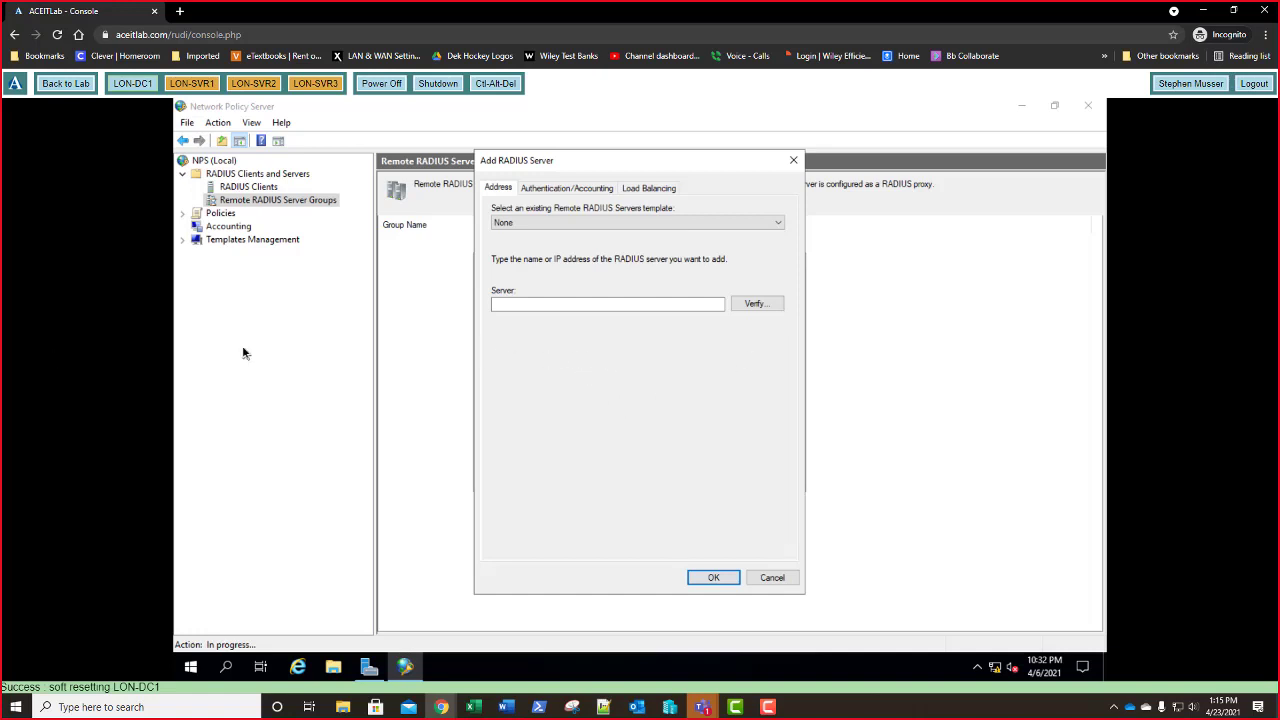
- Add the verified server 172.16.0.10 to the group, keeping ports 1812/1813
{"action": "left_click", "coordinate": [539, 305]}
{"action": "type", "text": "172.16.0.10"}
{"action": "left_click", "coordinate": [751, 303]}
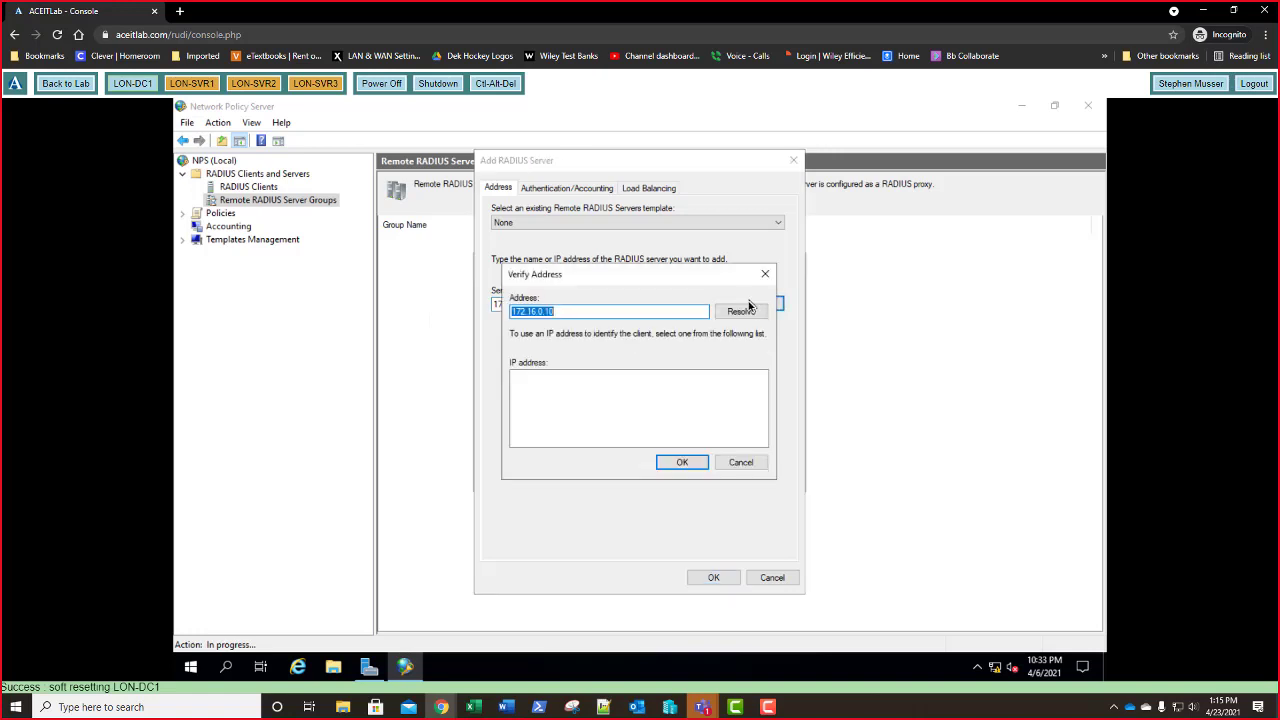
{"action": "left_click", "coordinate": [740, 312]}
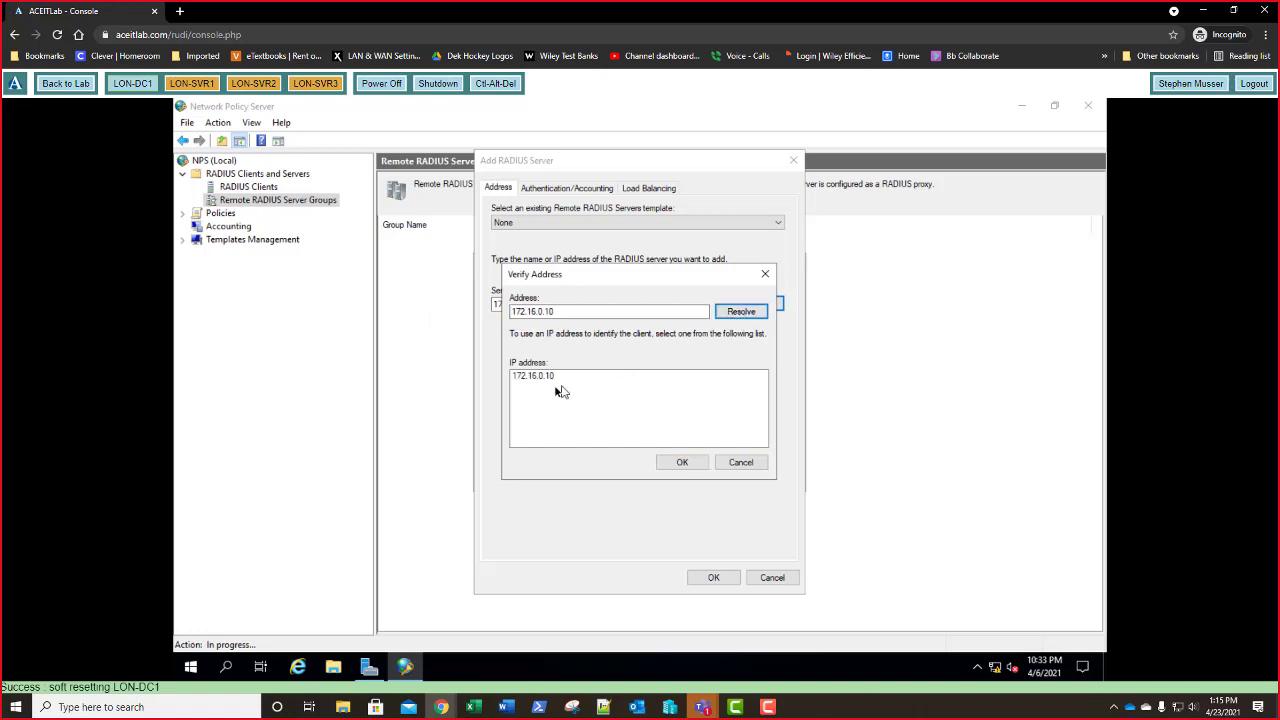
{"action": "left_click", "coordinate": [686, 467]}
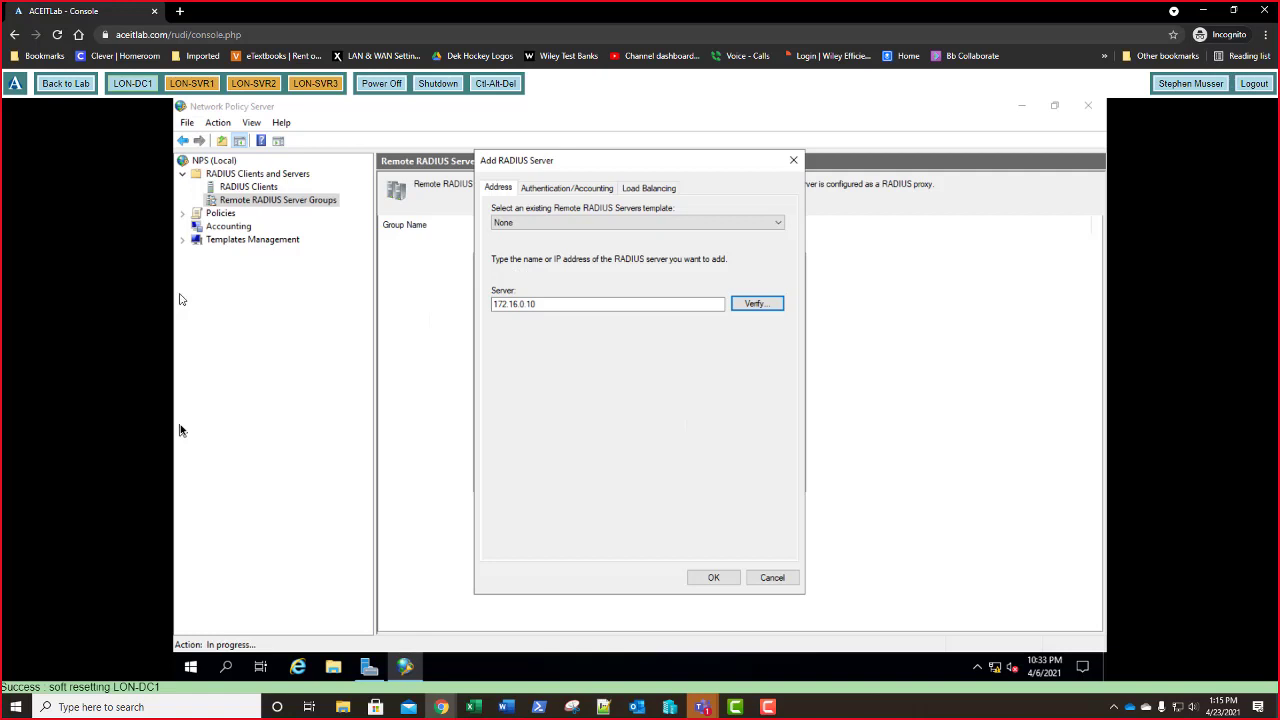
{"action": "left_click", "coordinate": [551, 190]}
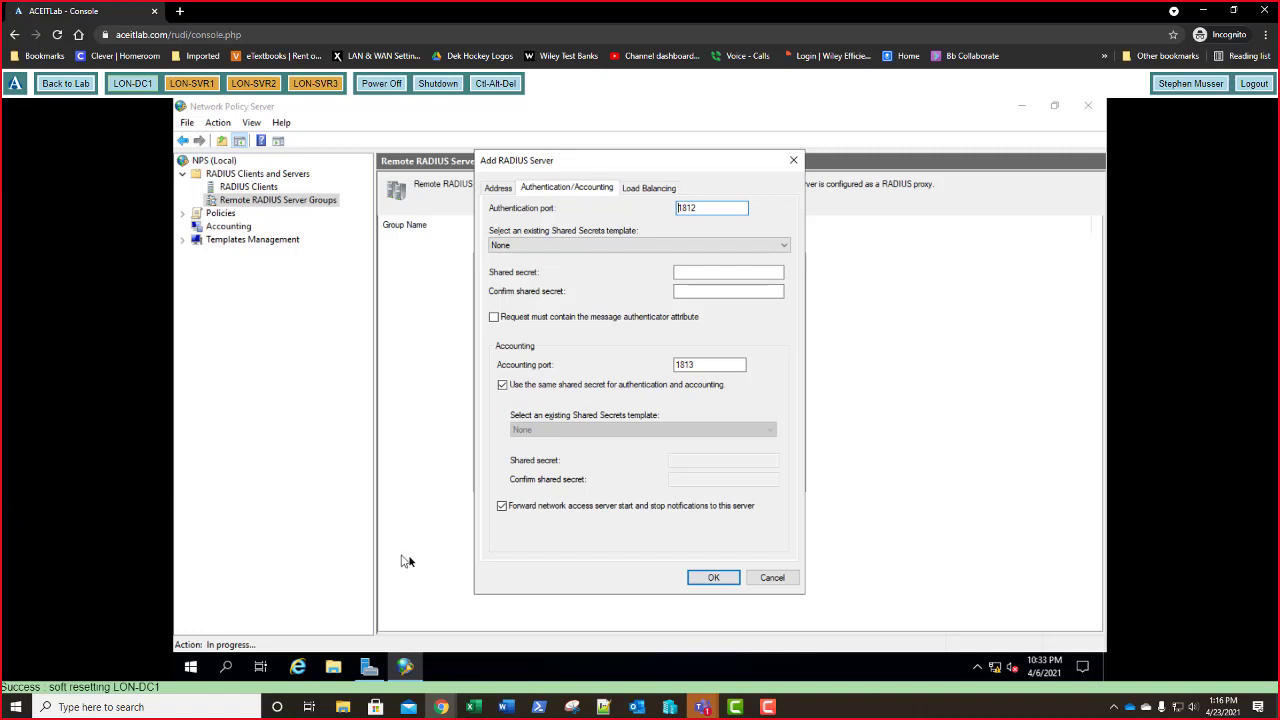
{"action": "left_click", "coordinate": [714, 578]}
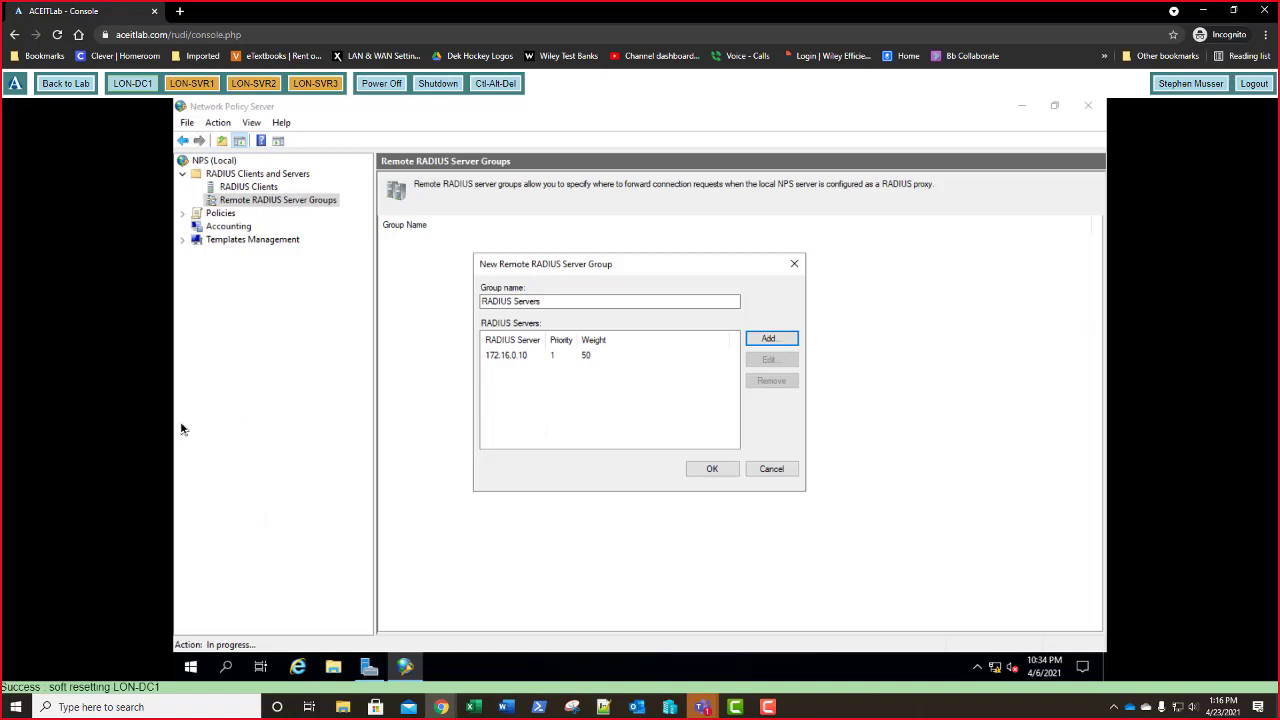
- Confirm the New Remote RADIUS Server Group dialog to save 'RADIUS Servers'
{"action": "left_click", "coordinate": [718, 469]}
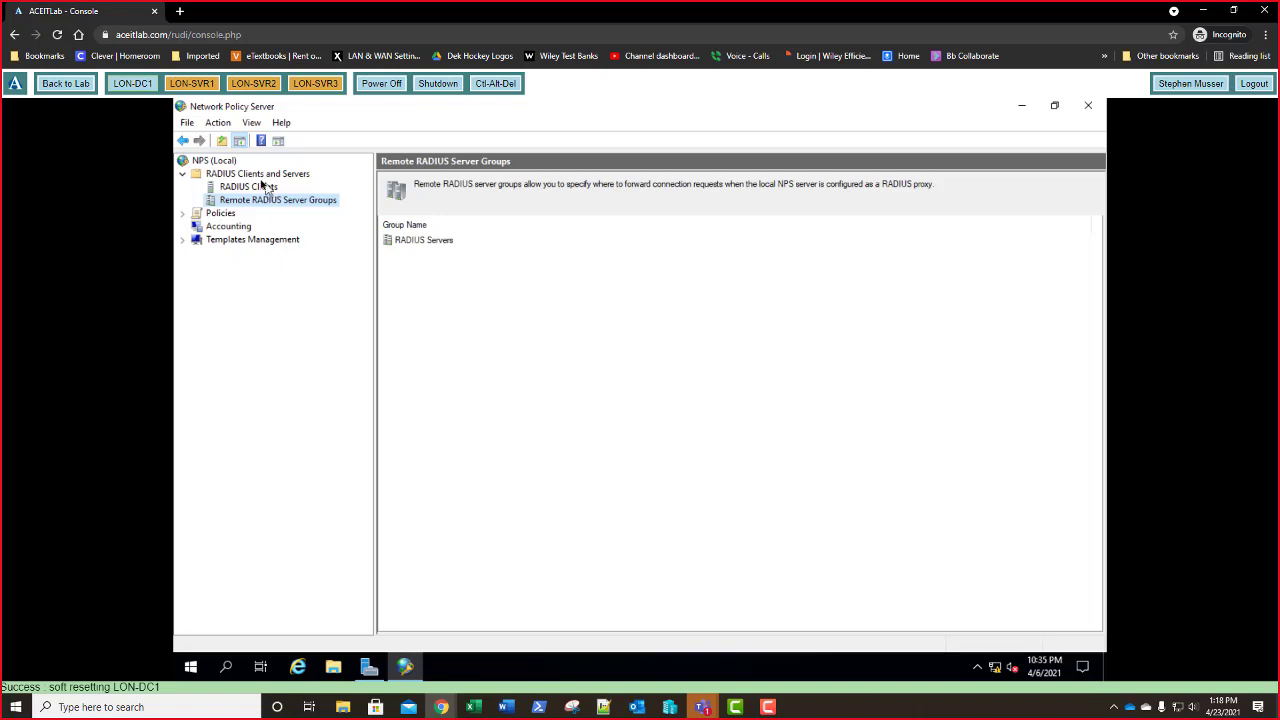
- From NPS (Local), launch the 'RADIUS server for Dial-Up or VPN Connections' configuration wizard
{"action": "left_click", "coordinate": [214, 161]}
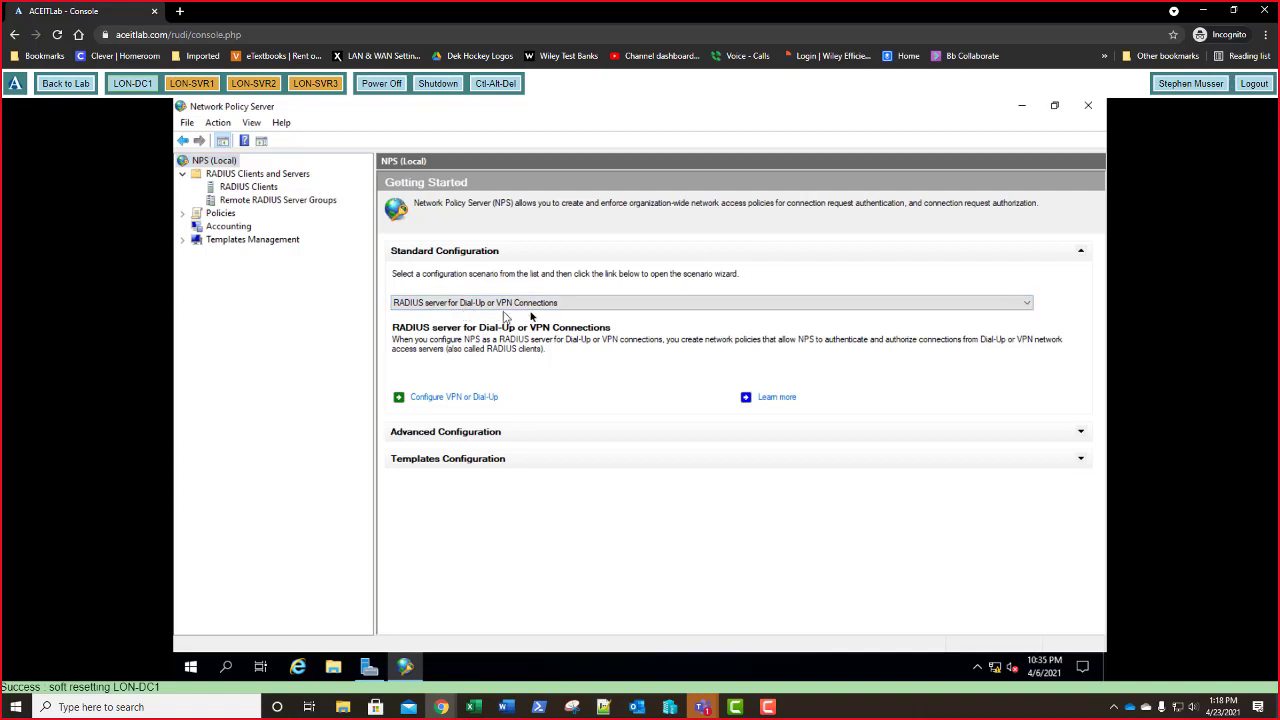
{"action": "left_click", "coordinate": [517, 308]}
{"action": "left_click", "coordinate": [512, 315]}
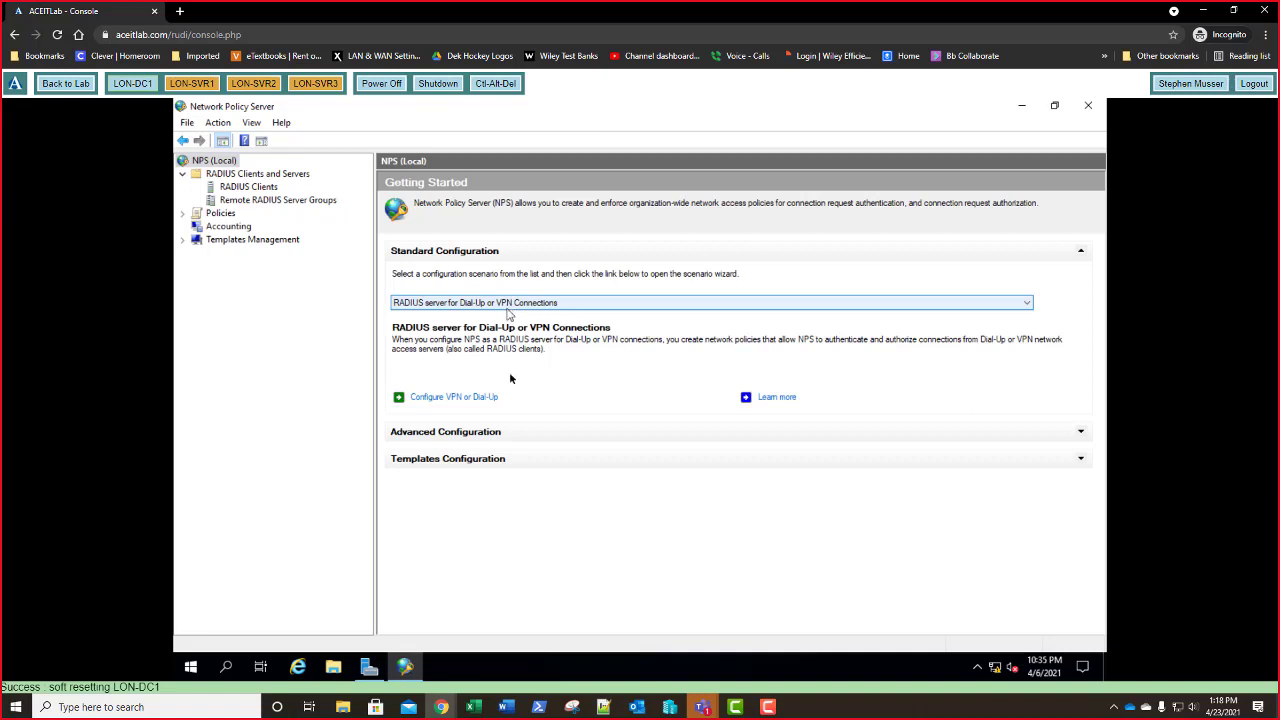
{"action": "left_click", "coordinate": [465, 400]}
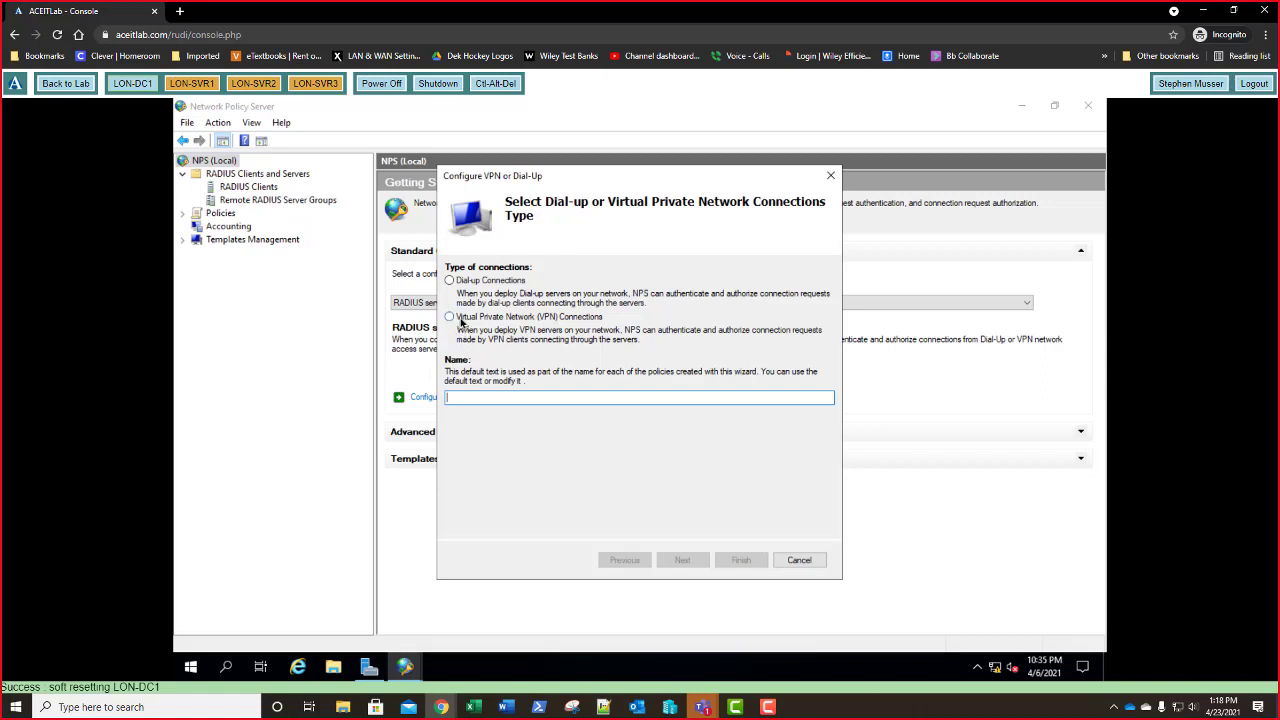
- Choose VPN Connections as the connection type and start adding a RADIUS client
{"action": "left_click", "coordinate": [461, 319]}
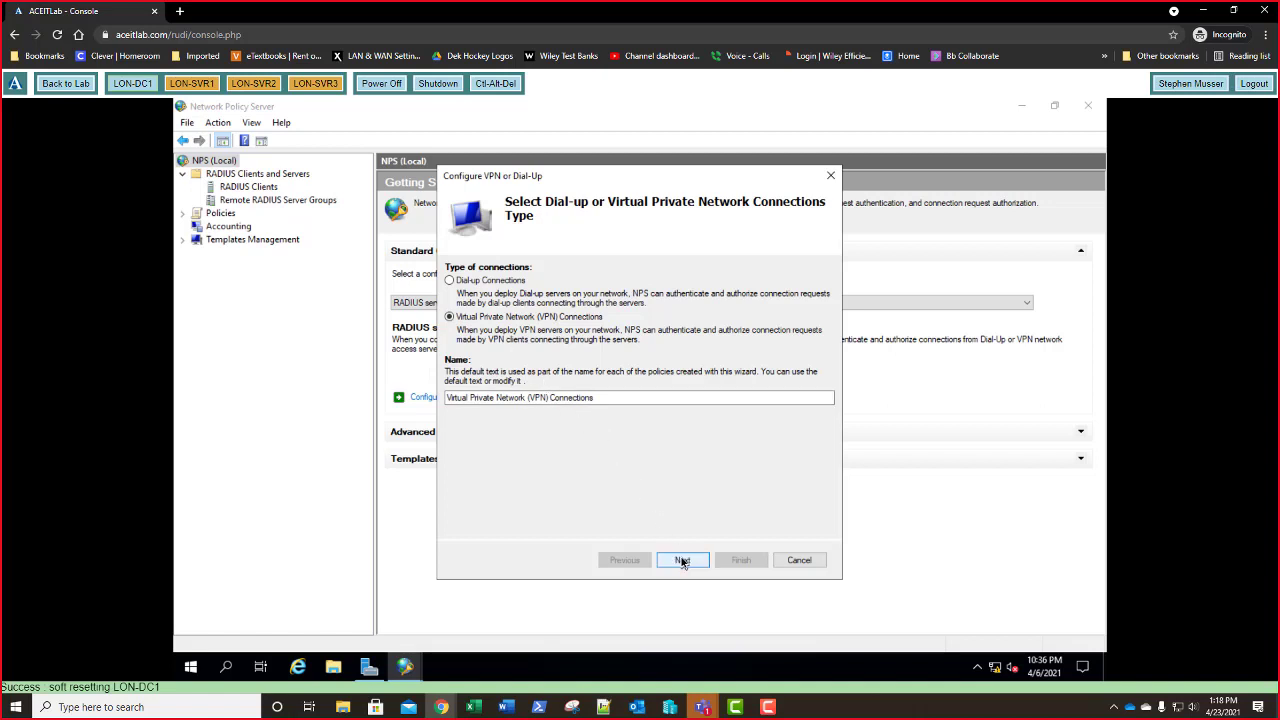
{"action": "left_click", "coordinate": [682, 561]}
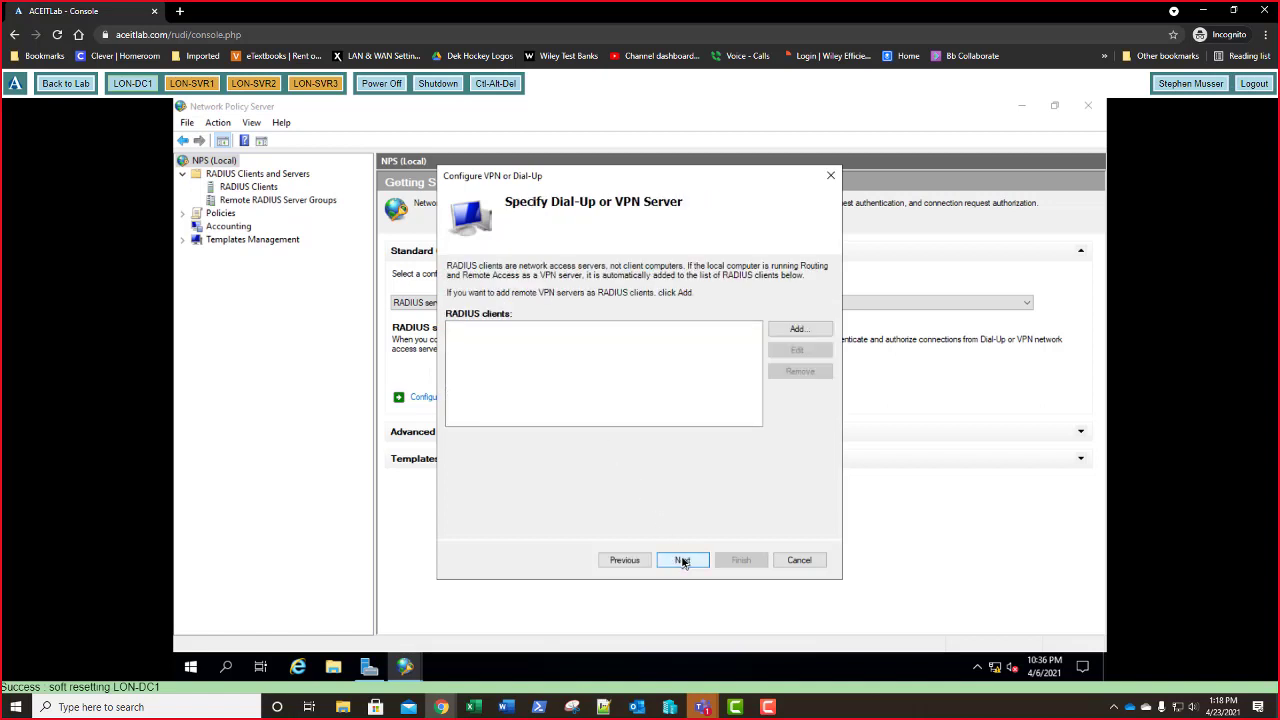
{"action": "left_click", "coordinate": [796, 330]}
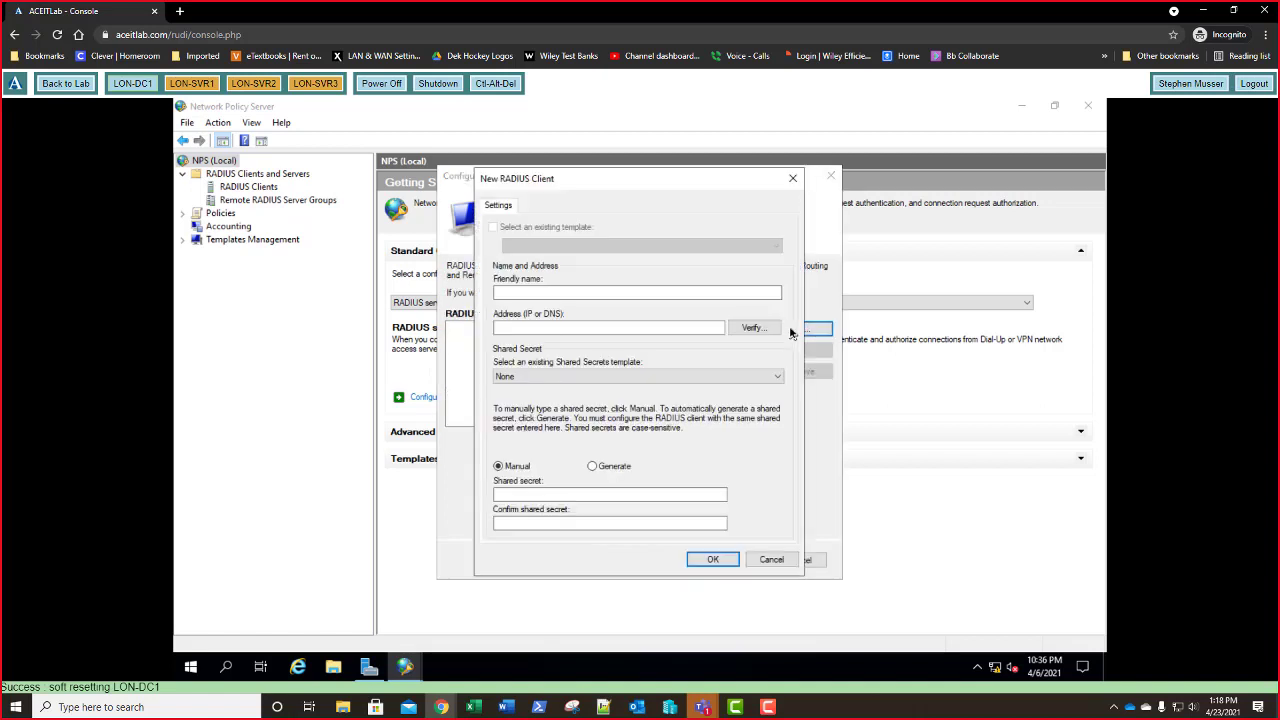
- Enter client name LON-SVR1 with address 172.16.0.40, then return to the lab overview page
{"action": "left_click", "coordinate": [598, 293]}
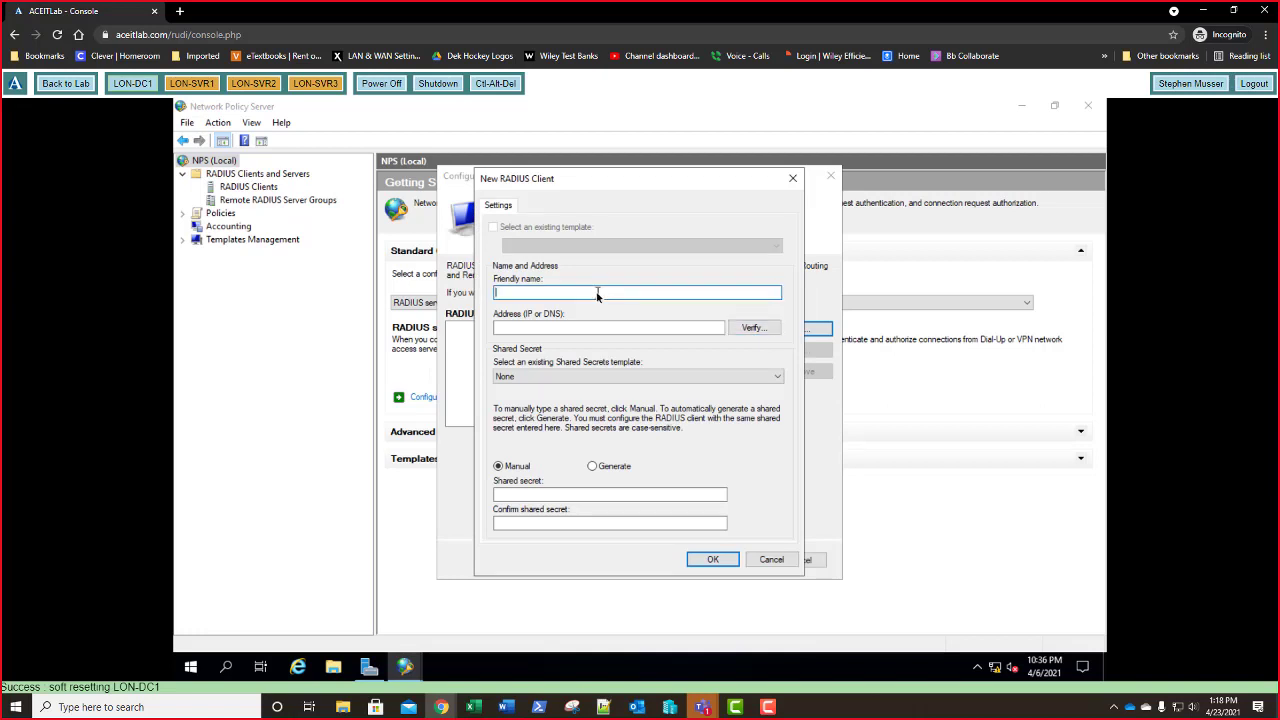
{"action": "type", "text": "LON-SVR1"}
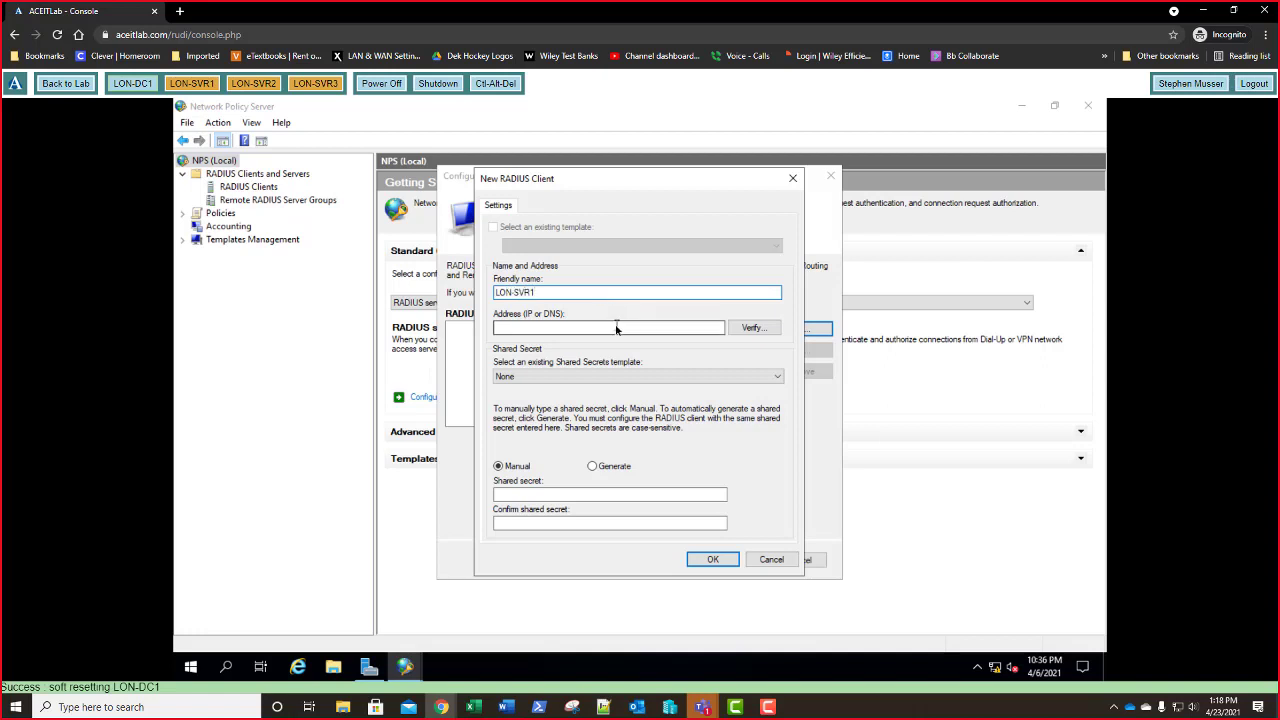
{"action": "left_click", "coordinate": [617, 329]}
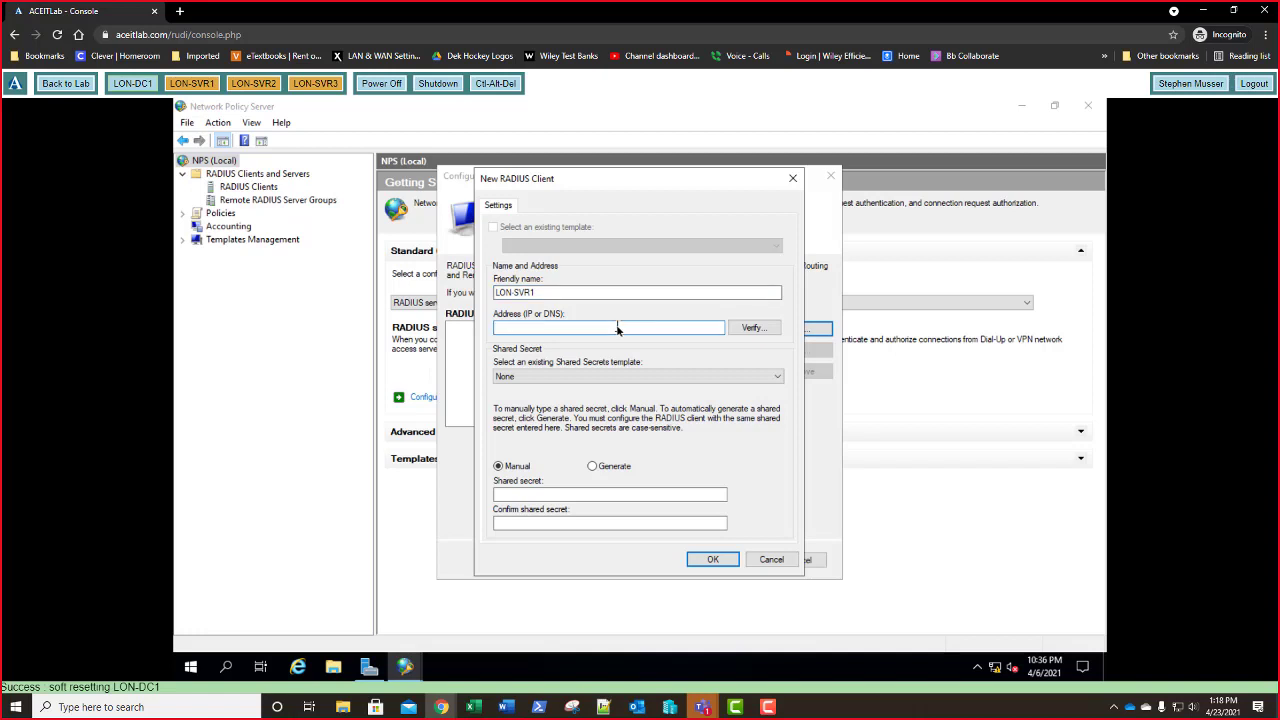
{"action": "type", "text": "172.16.0.40"}
{"action": "left_click", "coordinate": [60, 86]}
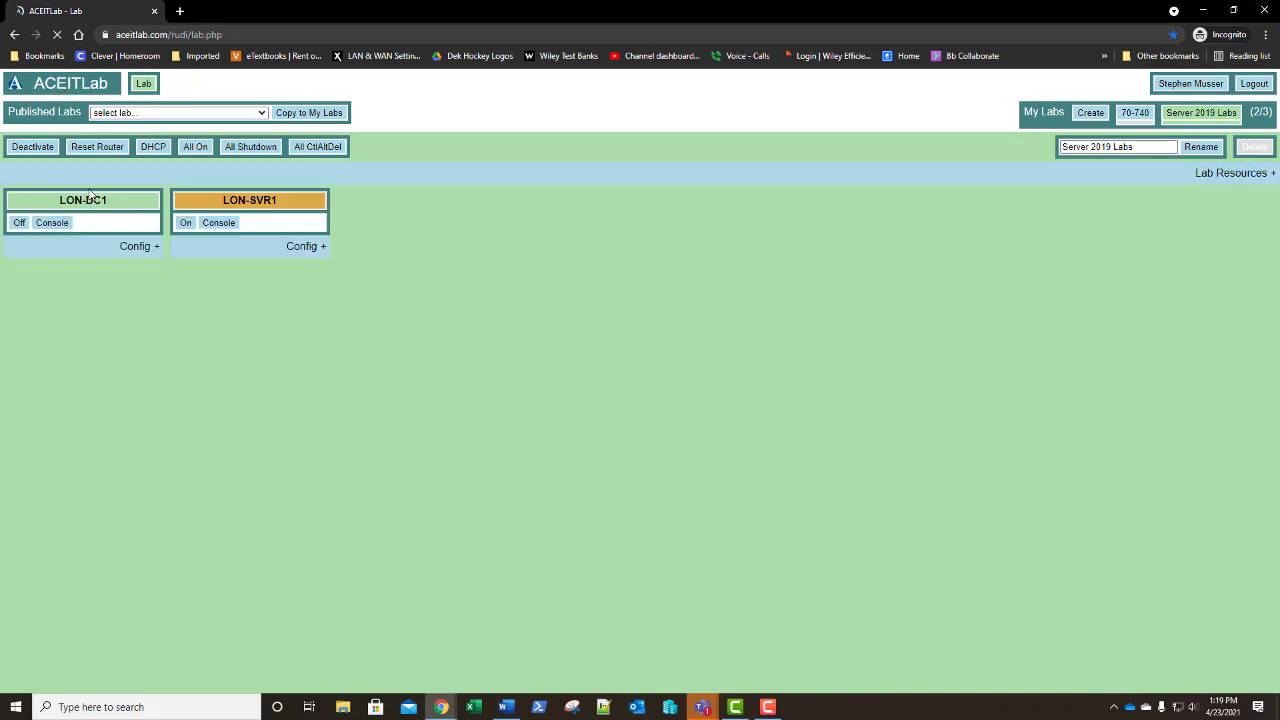
- Power on LON-SVR1 from its ACEITLab console, then return to the LON-DC1 console
{"action": "left_click", "coordinate": [215, 224]}
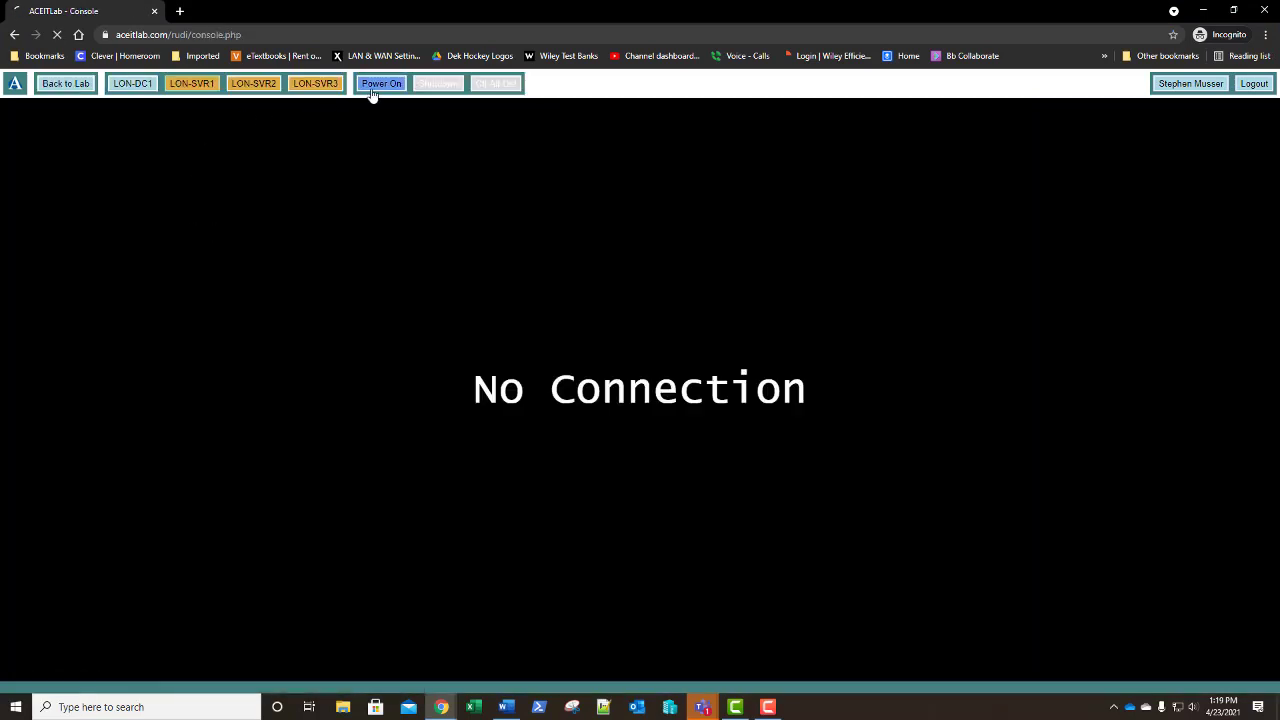
{"action": "left_click", "coordinate": [131, 86]}
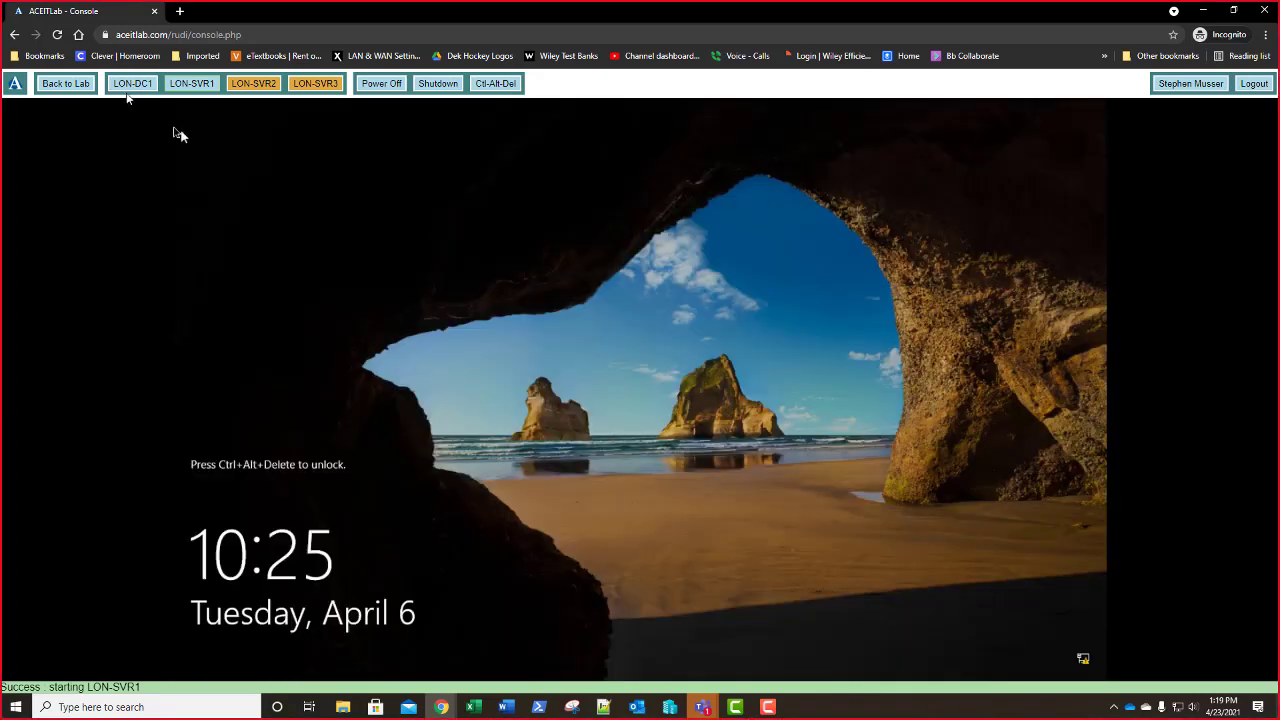
{"action": "left_click", "coordinate": [128, 85]}
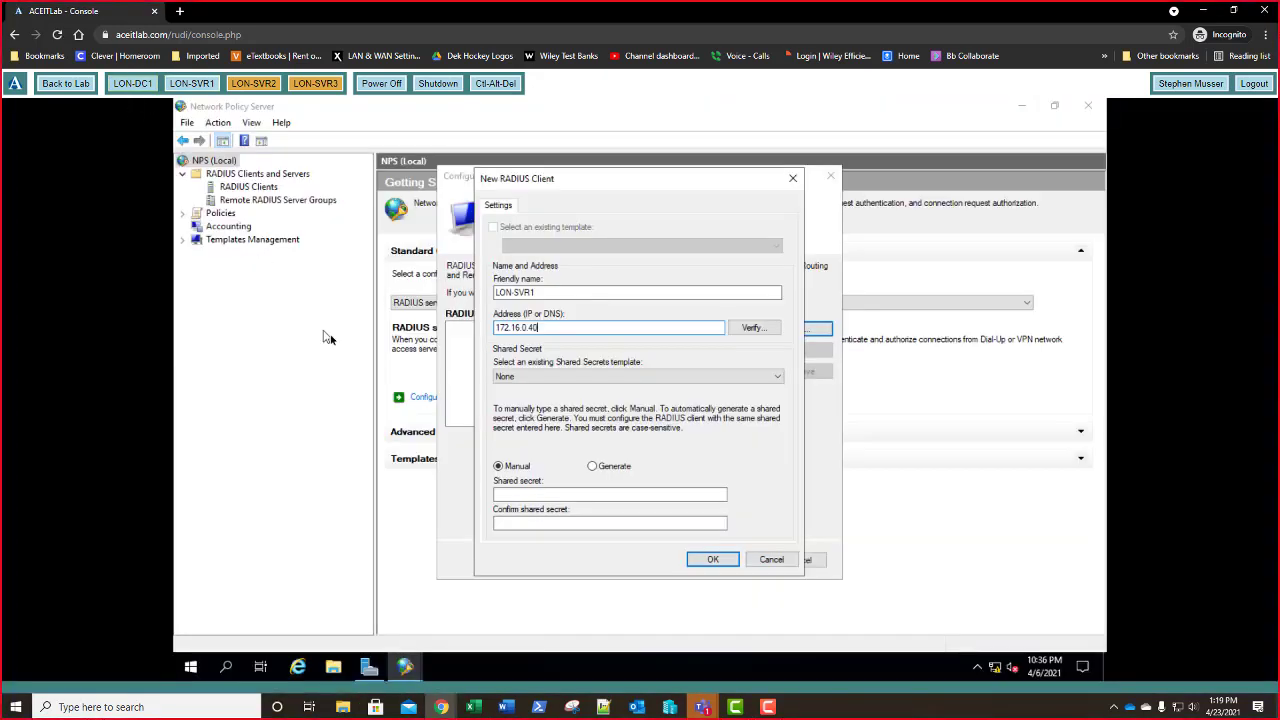
- Verify and resolve the client address, accepting 172.16.0.40
{"action": "left_click", "coordinate": [756, 335]}
{"action": "left_click", "coordinate": [745, 312]}
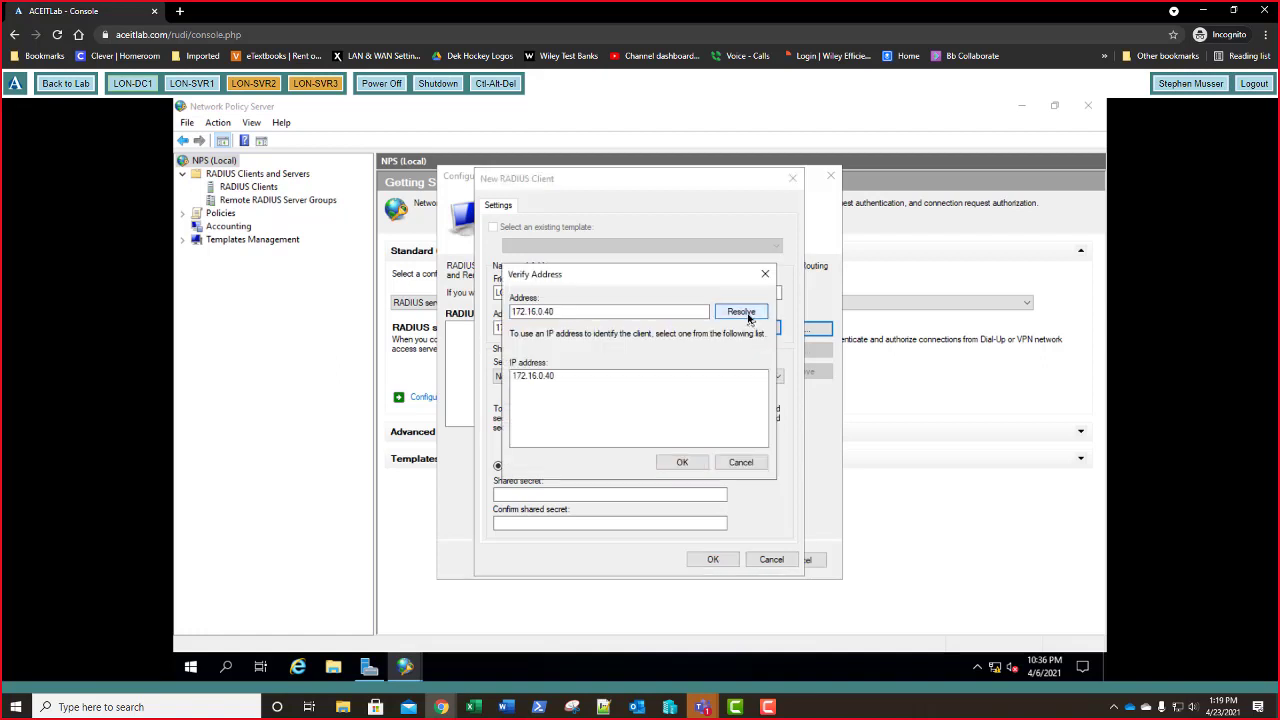
{"action": "left_click", "coordinate": [678, 461]}
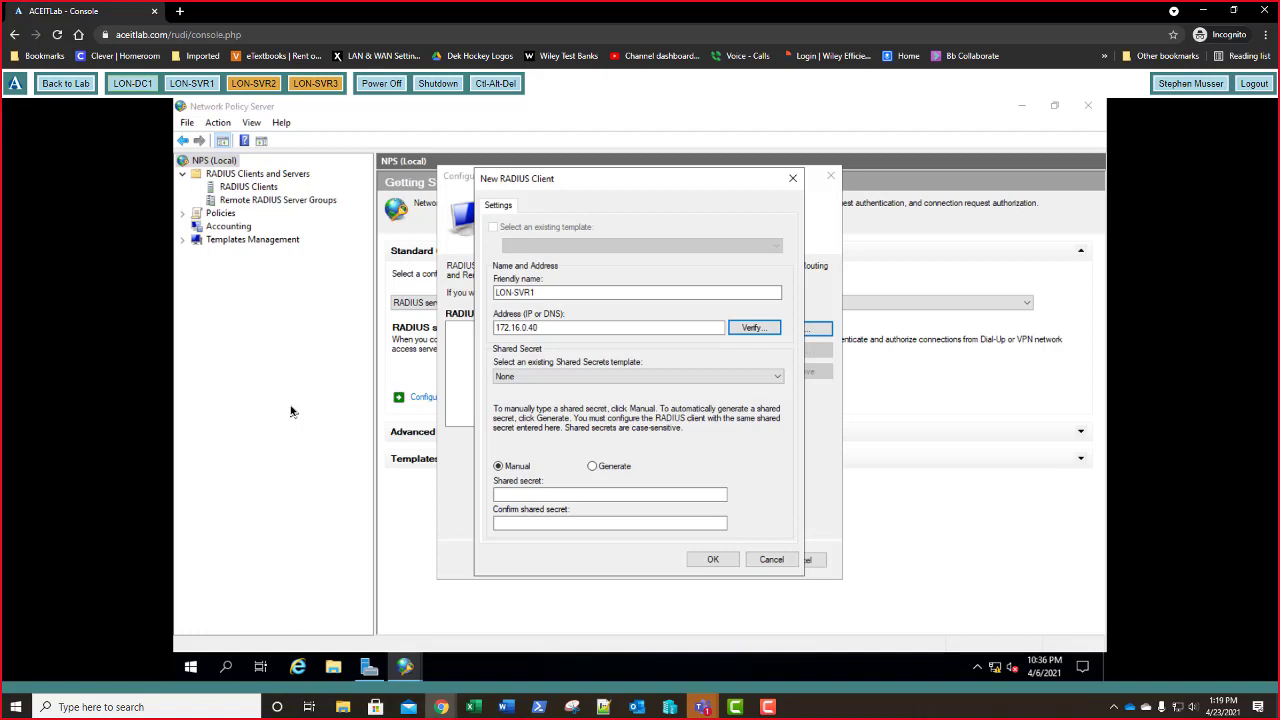
- Enter and confirm the shared secret, then save LON-SVR1 as a RADIUS client
{"action": "left_click", "coordinate": [497, 492]}
{"action": "left_click", "coordinate": [522, 496]}
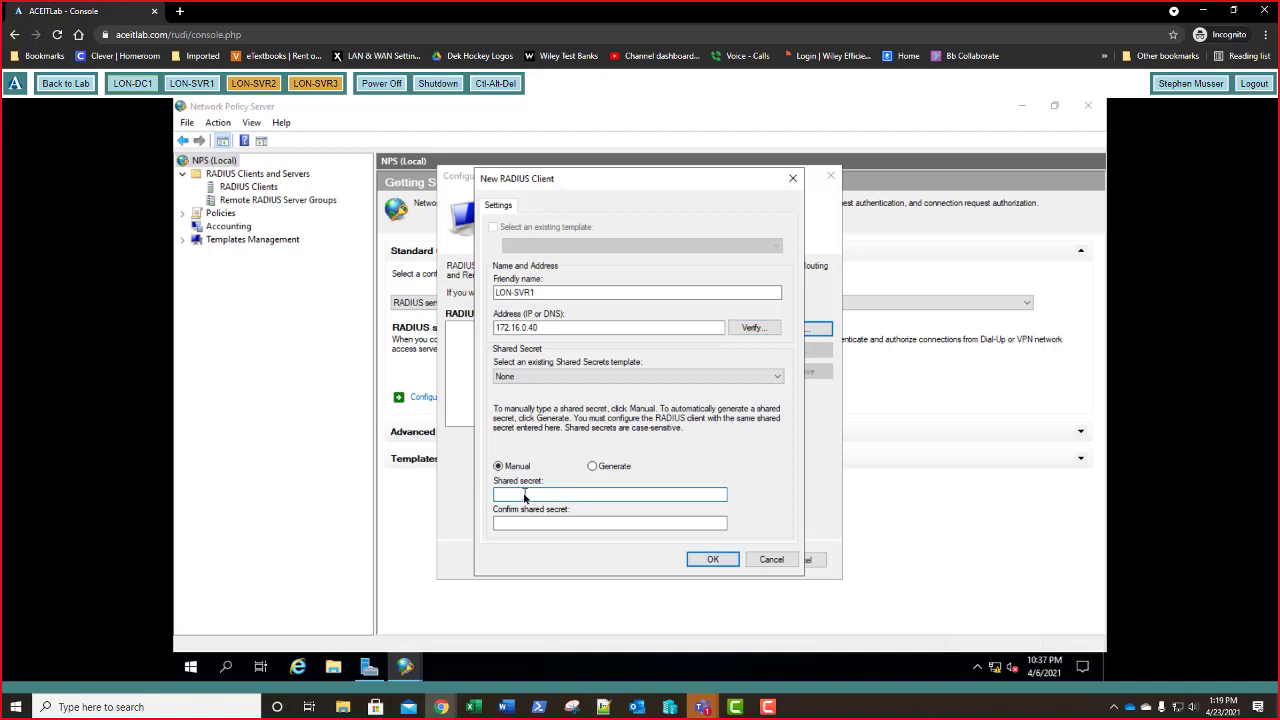
{"action": "type", "text": "Pa$$w0rd"}
{"action": "key", "text": "Tab"}
{"action": "type", "text": "P"}
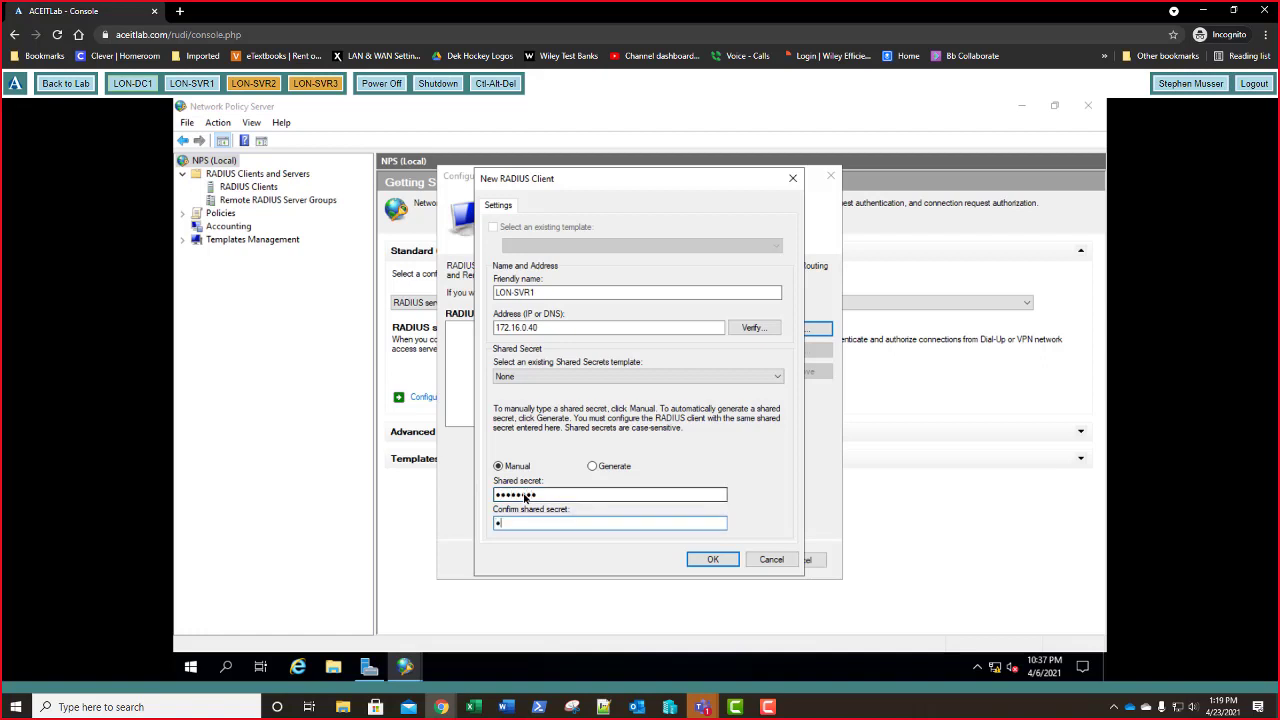
{"action": "type", "text": "a$$w0rd"}
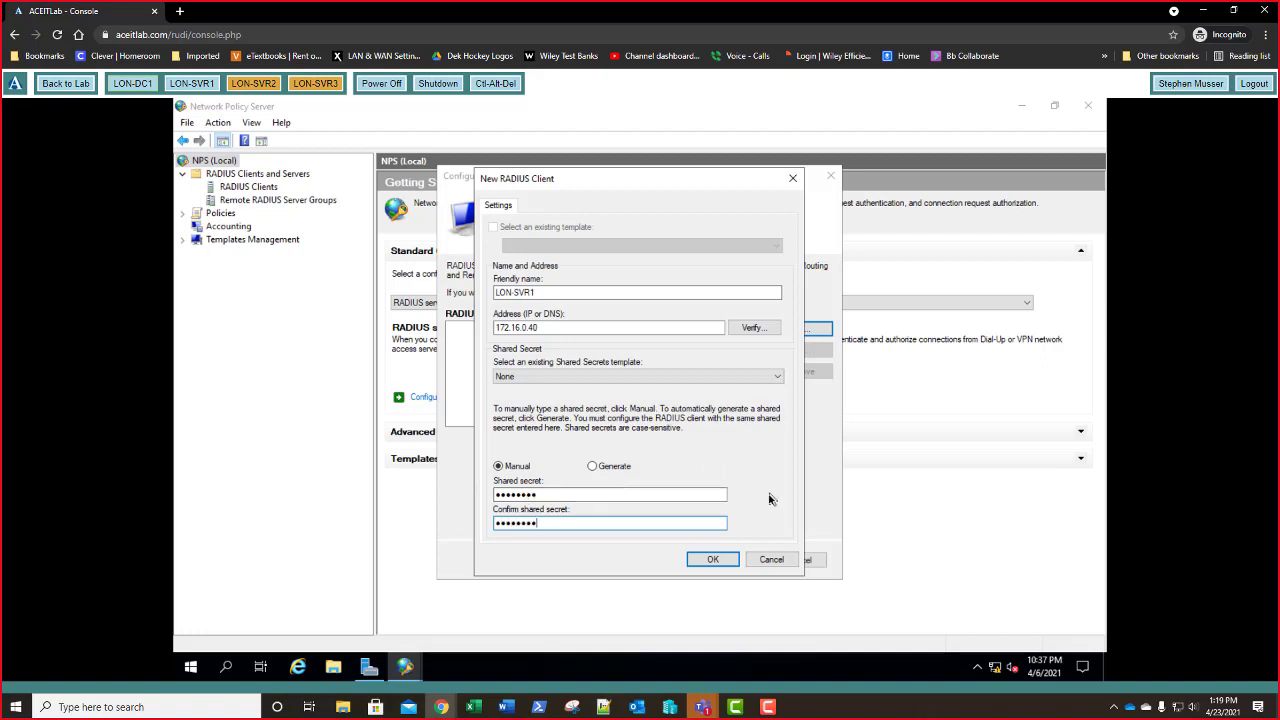
{"action": "left_click", "coordinate": [713, 560]}
{"action": "left_click", "coordinate": [713, 560]}
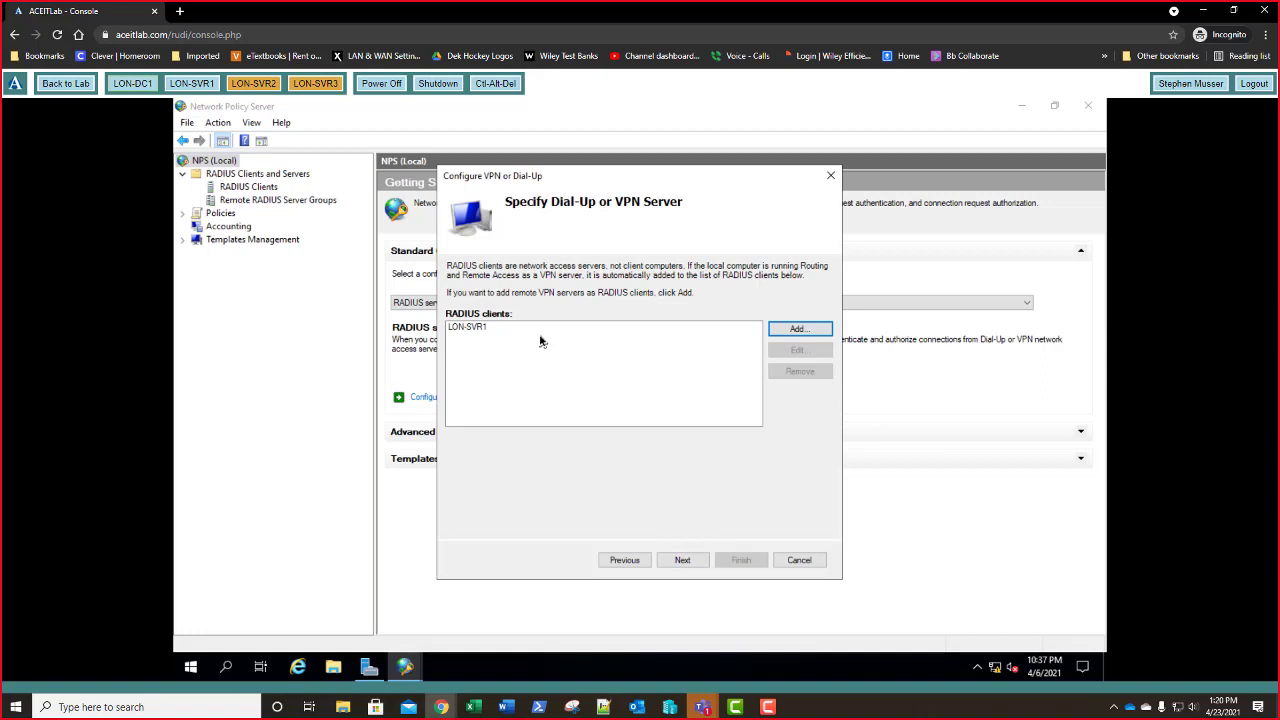
- Continue past the VPN server page and keep MS-CHAPv2 as the authentication method
{"action": "left_click", "coordinate": [678, 561]}
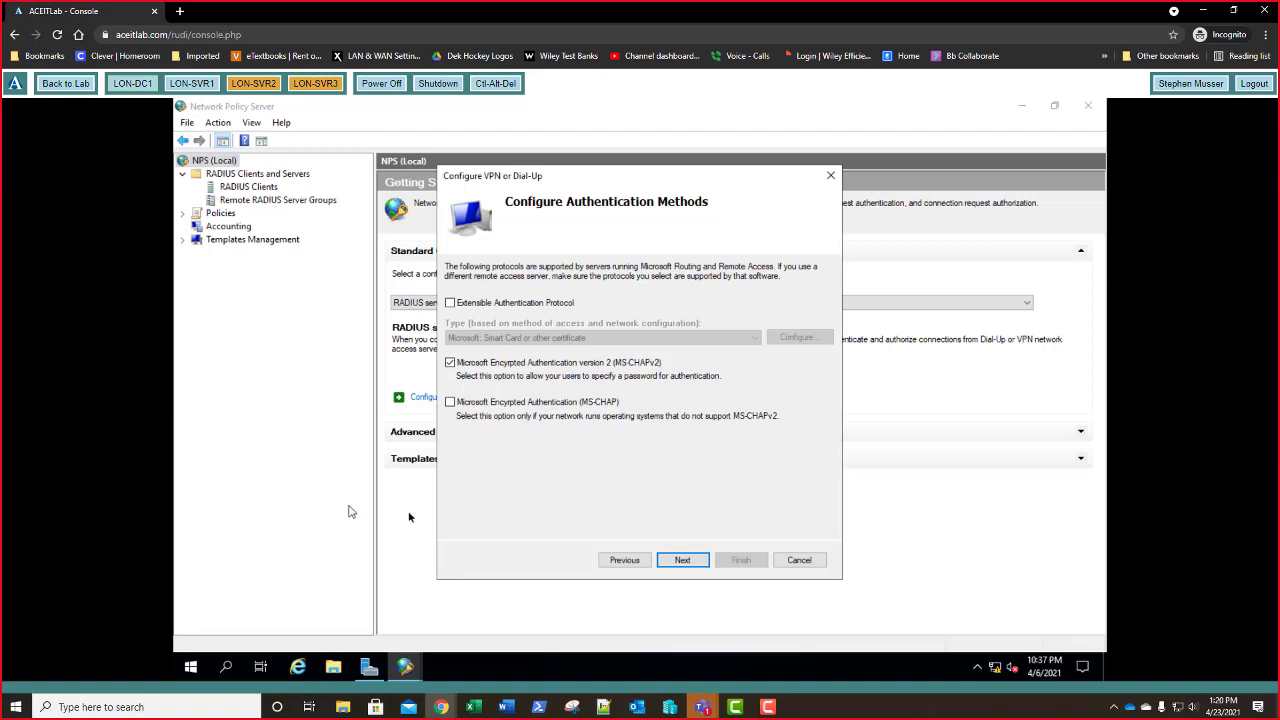
{"action": "left_click", "coordinate": [683, 564]}
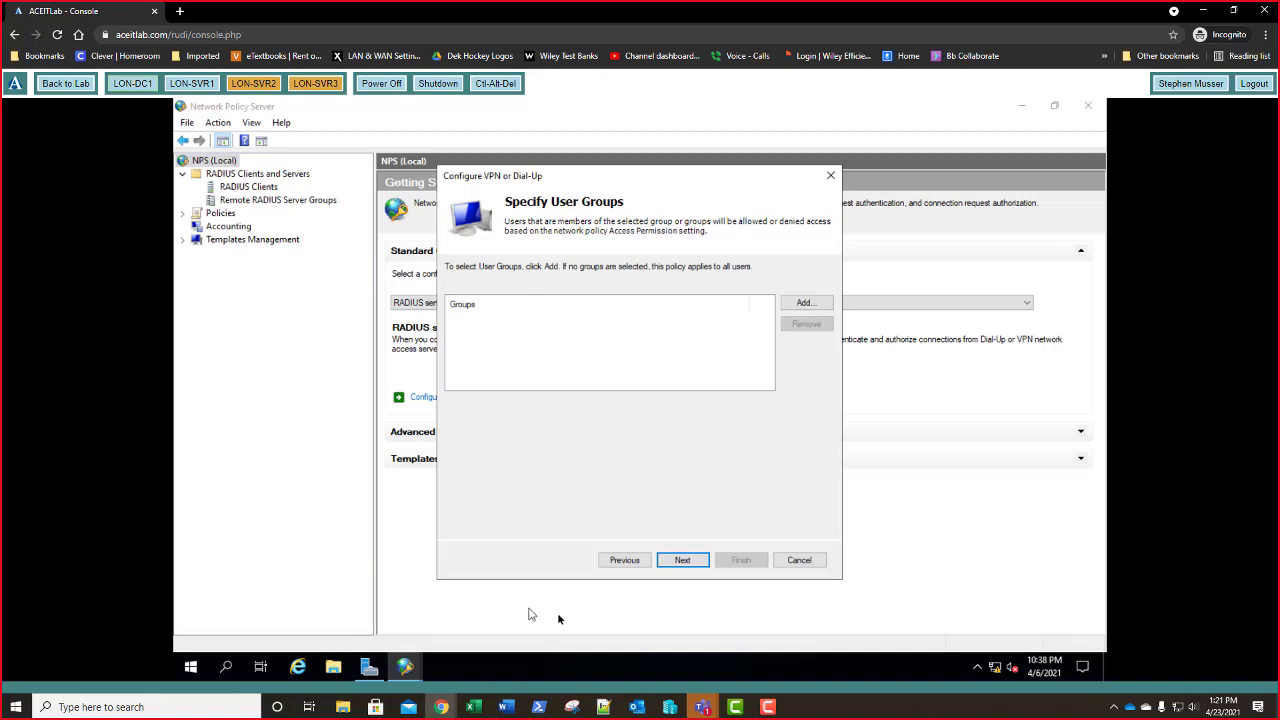
- Skip user groups and IP filters, keep all encryption levels, enter realm adatum.com, and finish
{"action": "left_click", "coordinate": [702, 563]}
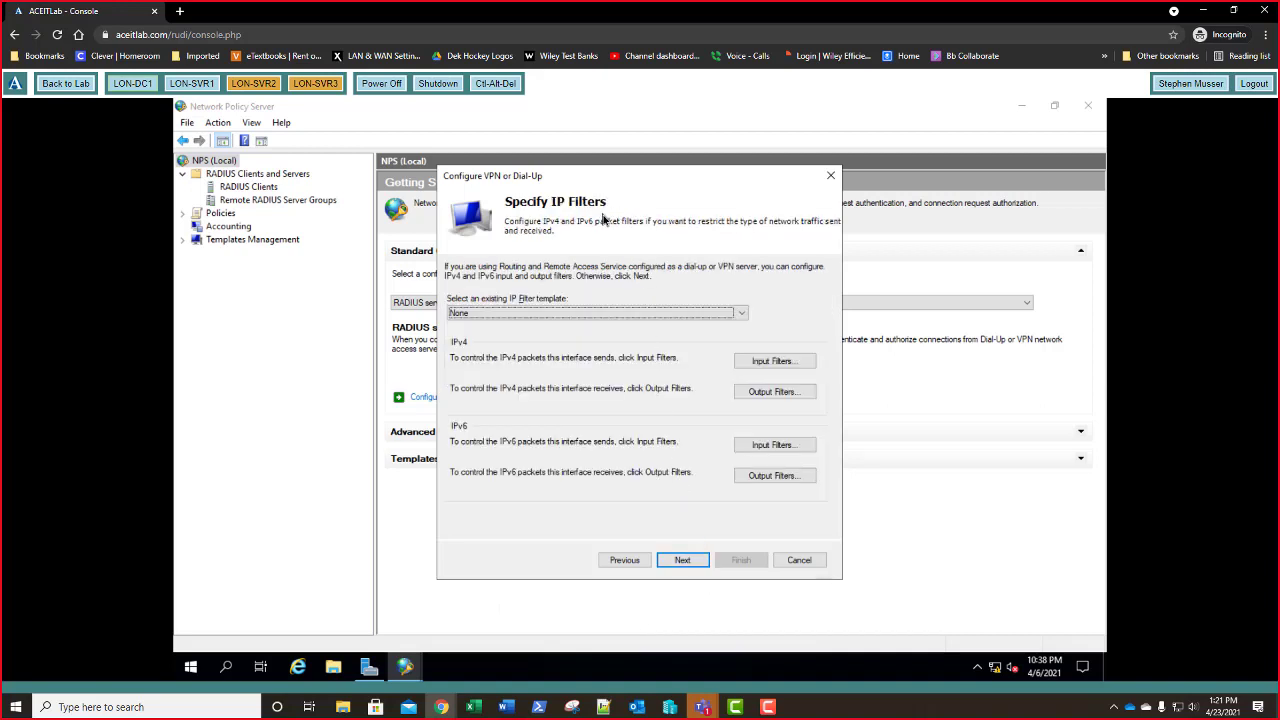
{"action": "left_click", "coordinate": [683, 561]}
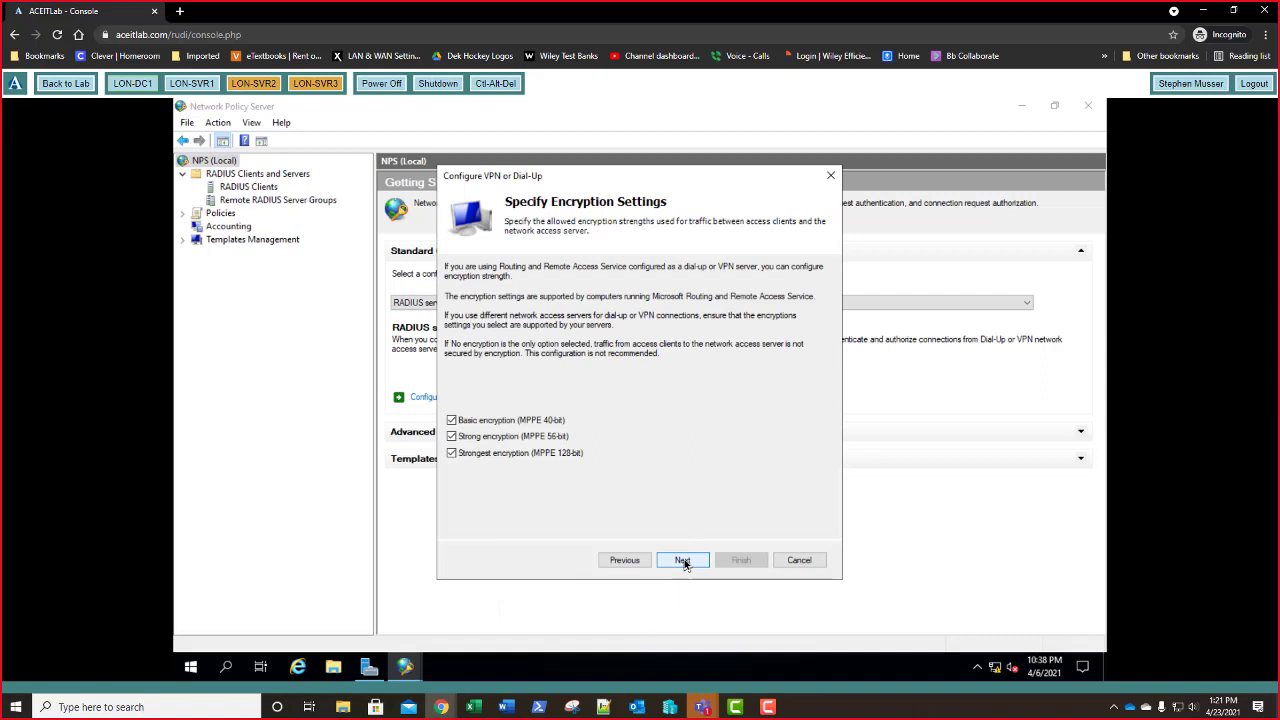
{"action": "left_click", "coordinate": [683, 561]}
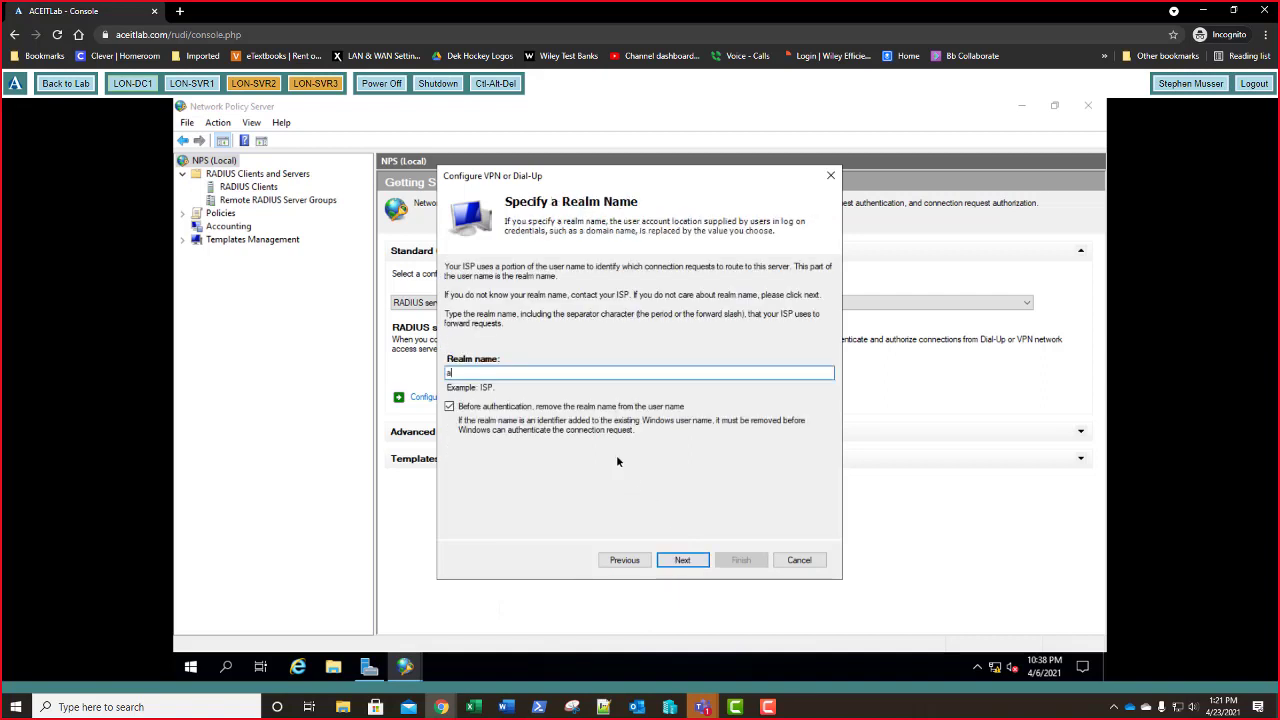
{"action": "type", "text": "datum.com"}
{"action": "left_click", "coordinate": [686, 561]}
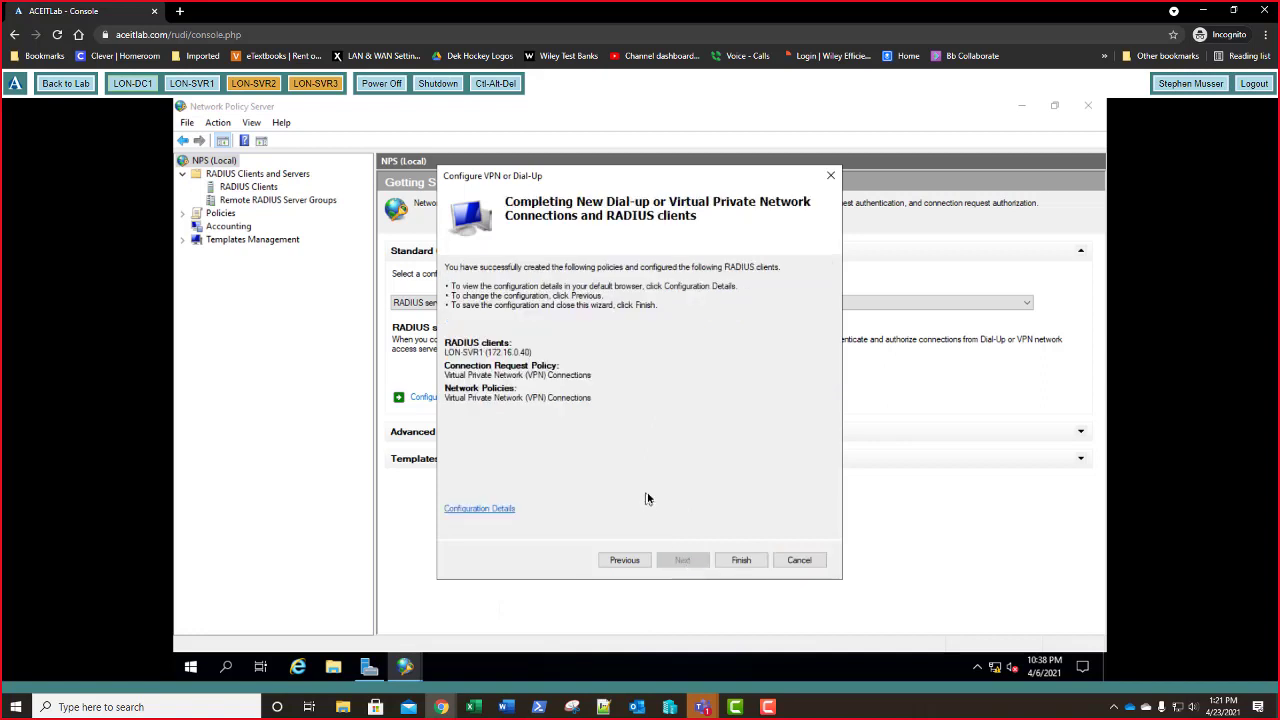
{"action": "left_click", "coordinate": [740, 561]}
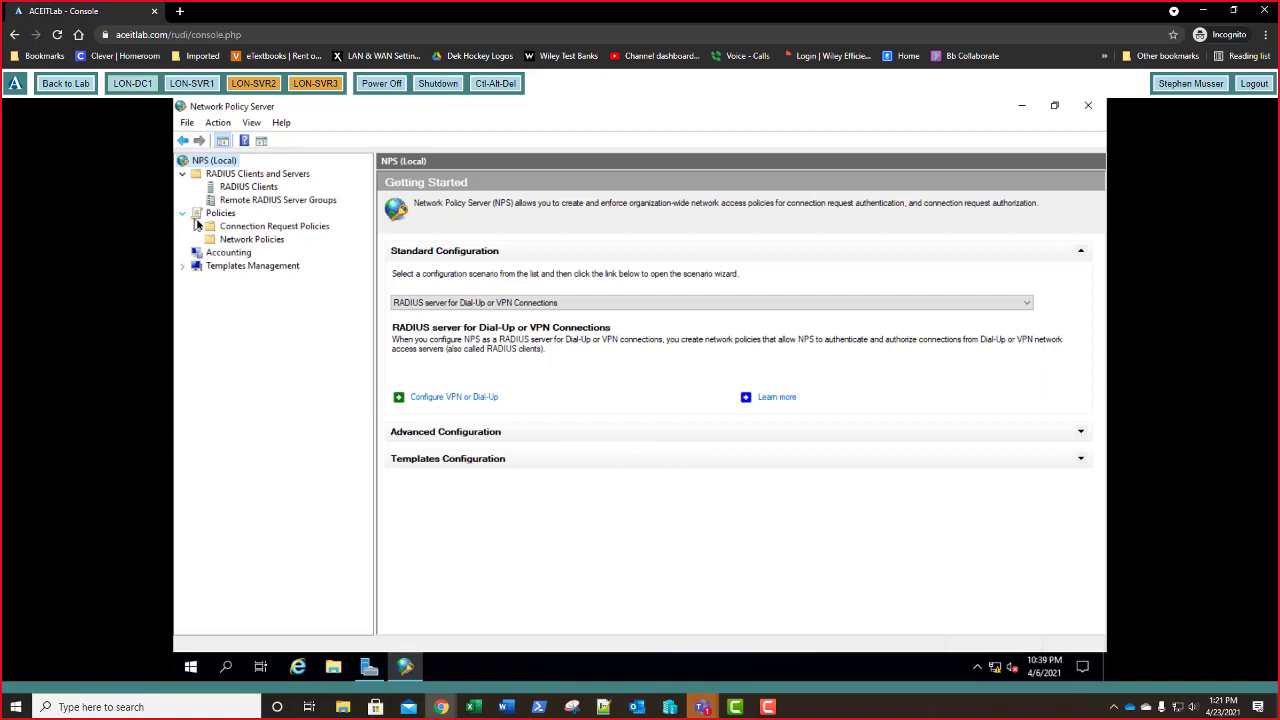
- View the connection request policies, then expand Templates Management to show its template types
{"action": "left_click", "coordinate": [258, 231]}
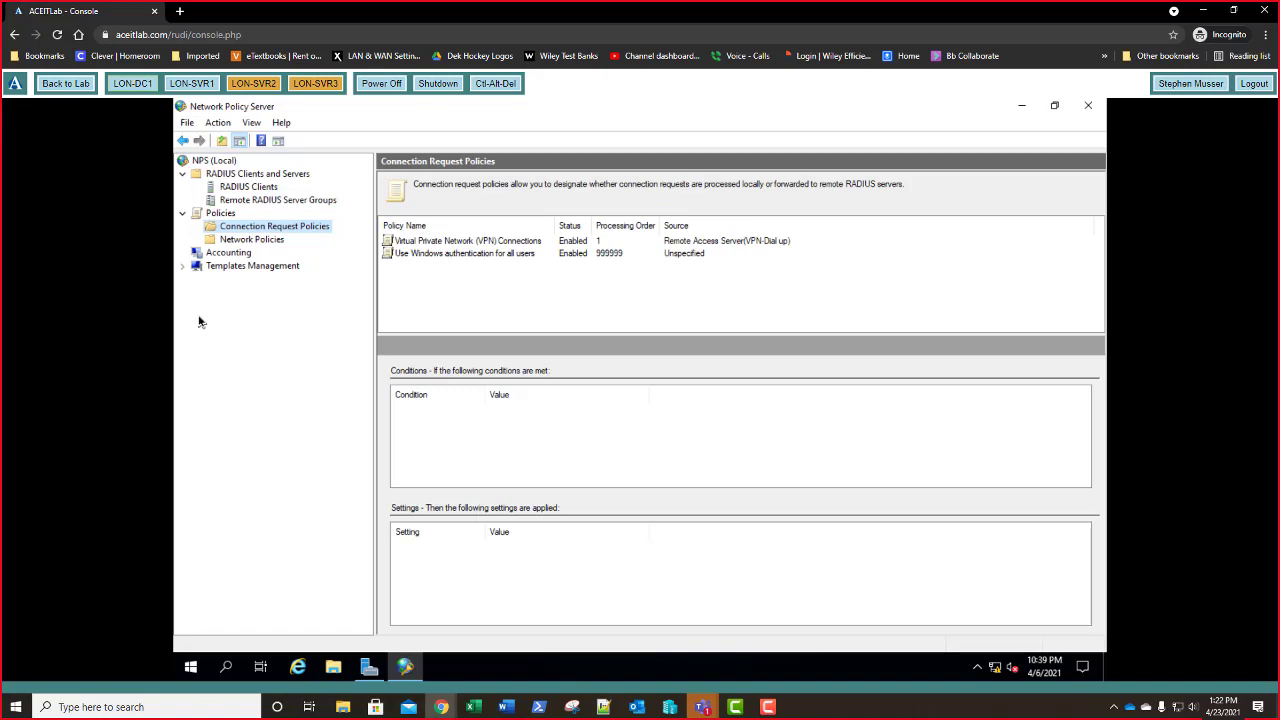
{"action": "double_click", "coordinate": [228, 266]}
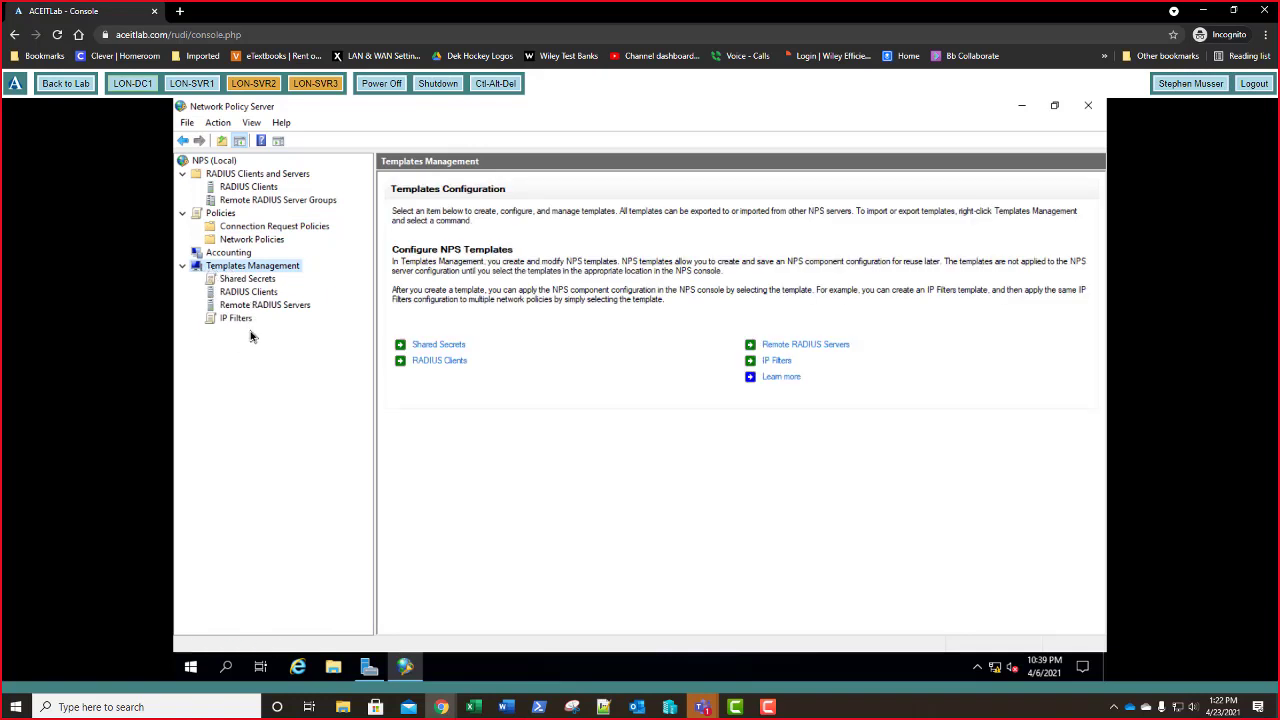
- Create 'Shared Secret Template' with a confirmed shared secret, then list the RADIUS clients
{"action": "right_click", "coordinate": [248, 284]}
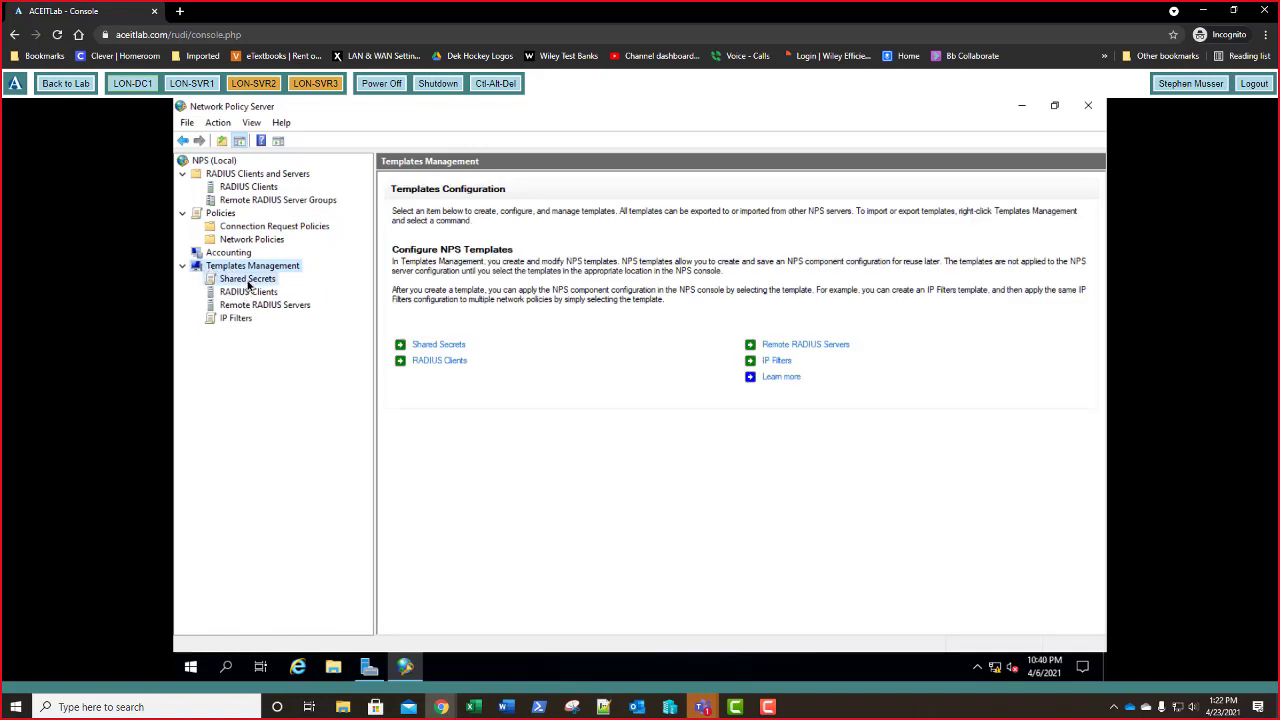
{"action": "left_click", "coordinate": [279, 290]}
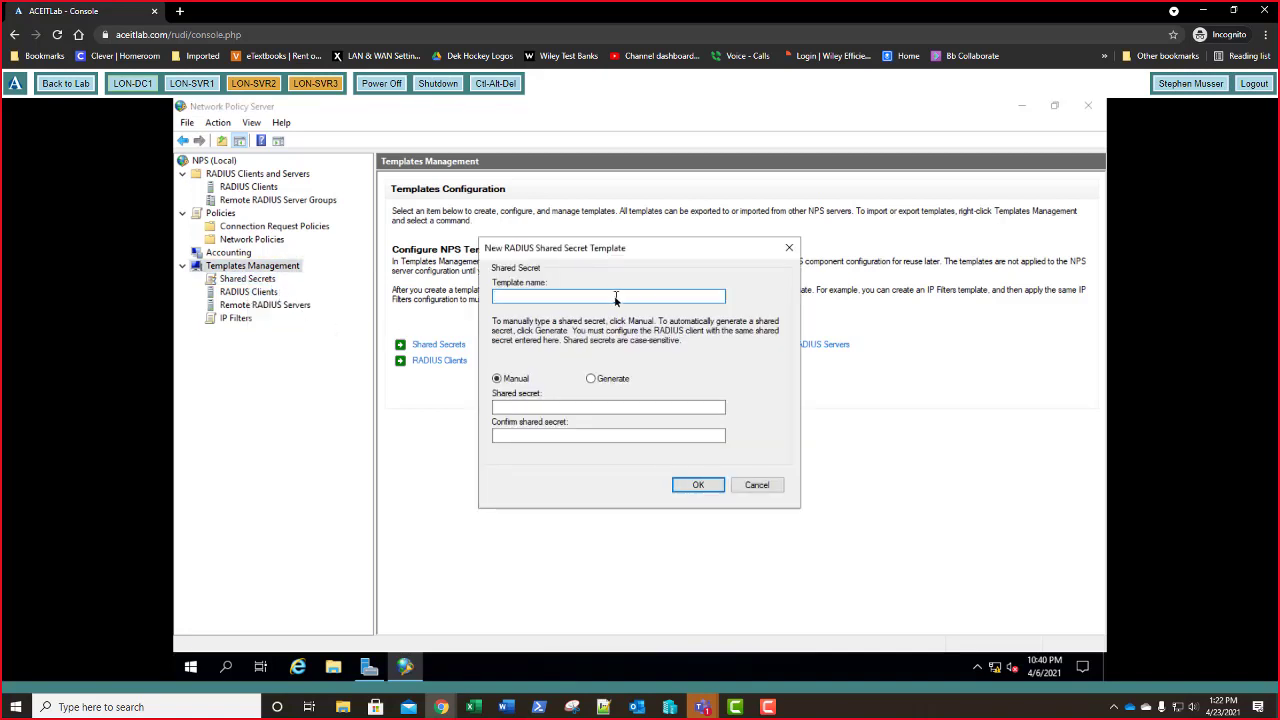
{"action": "type", "text": "Shared Secret Template"}
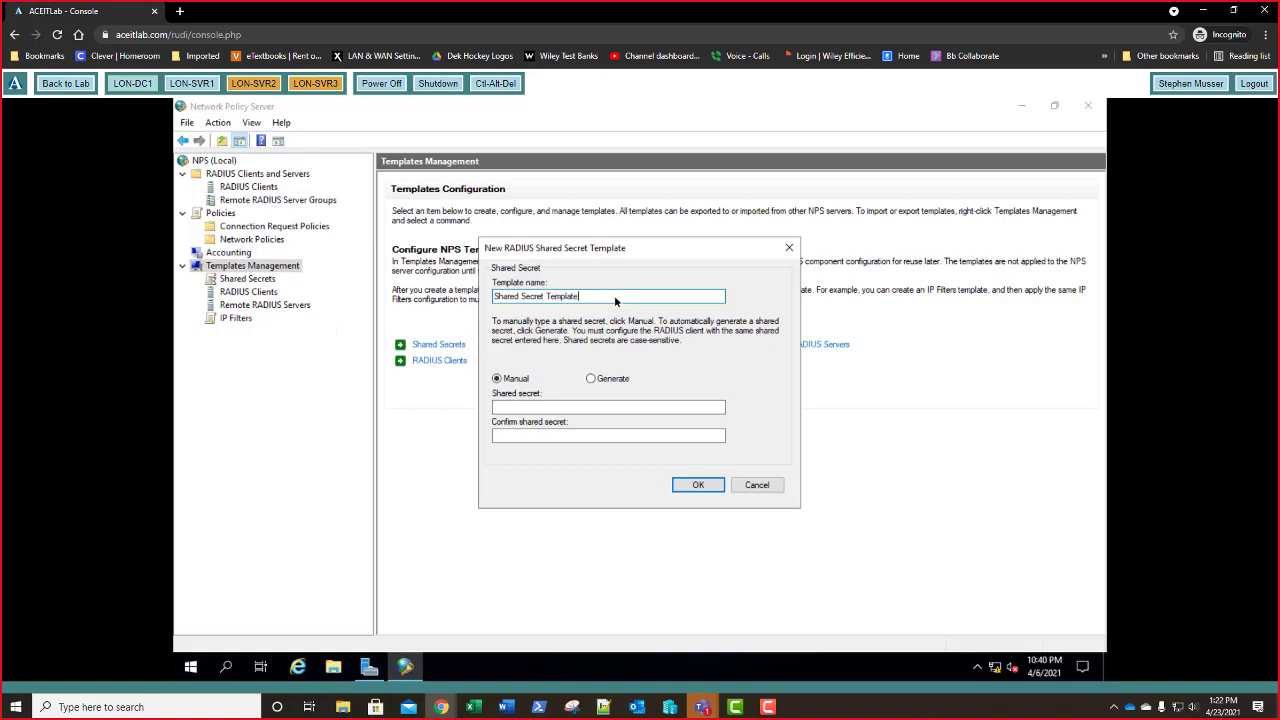
{"action": "left_click", "coordinate": [548, 408]}
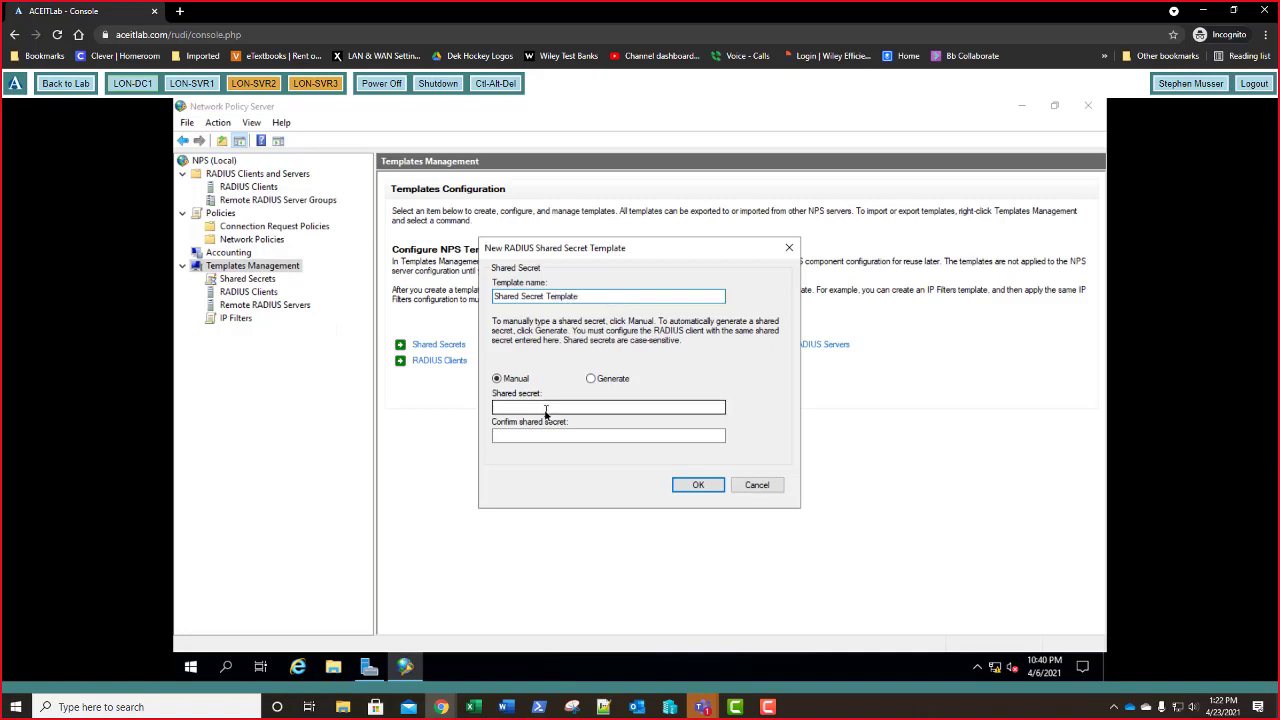
{"action": "left_click", "coordinate": [546, 408]}
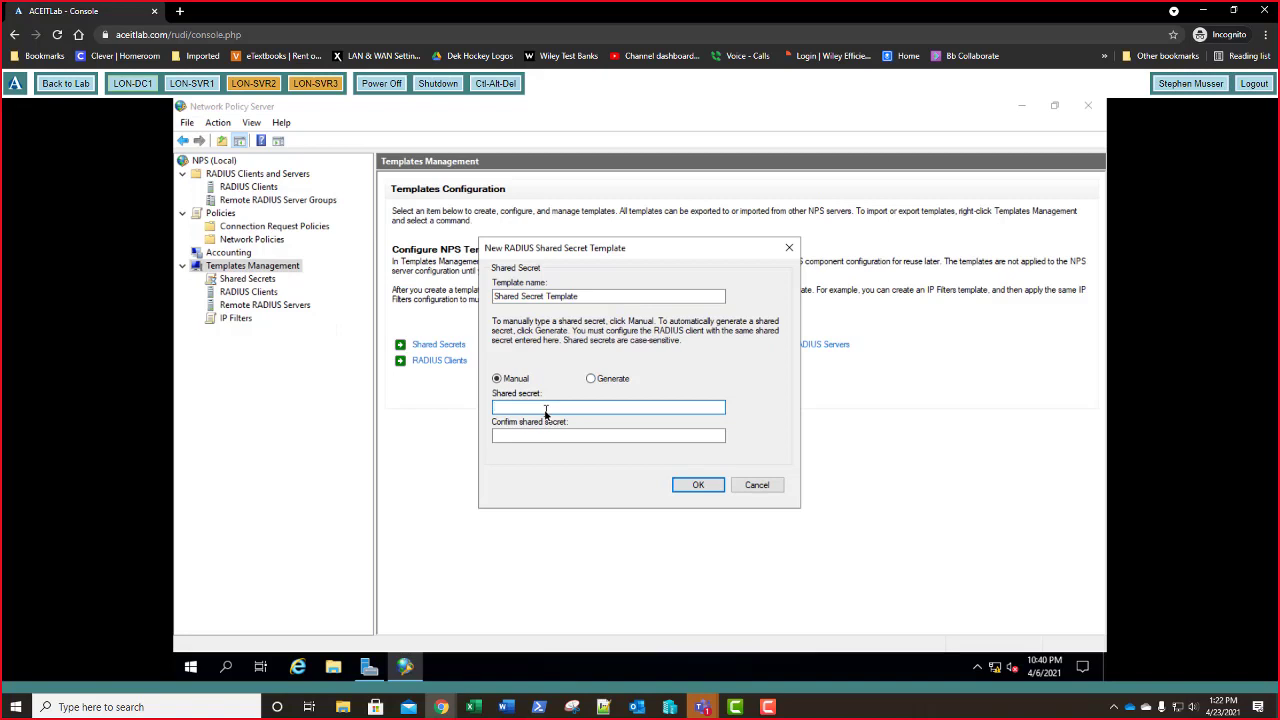
{"action": "type", "text": "Pa$$w0rd"}
{"action": "key", "text": "Tab"}
{"action": "type", "text": "Pa$$w0rd"}
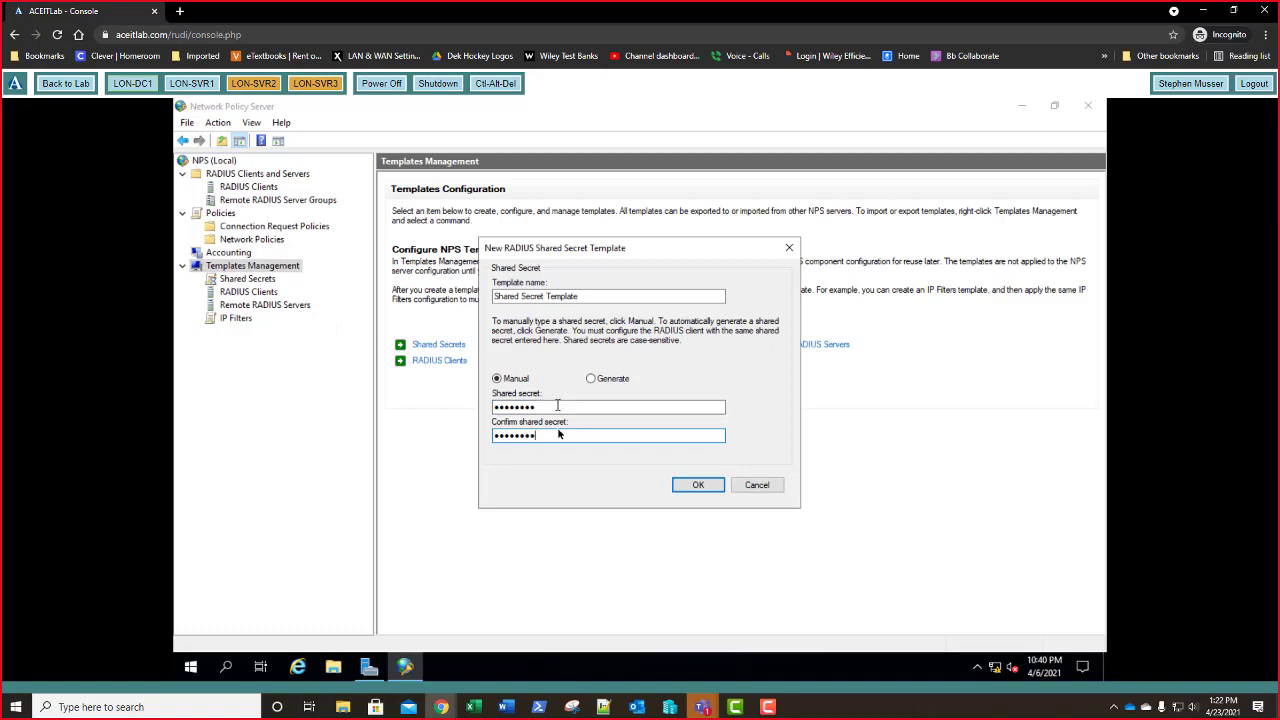
{"action": "left_click", "coordinate": [698, 486]}
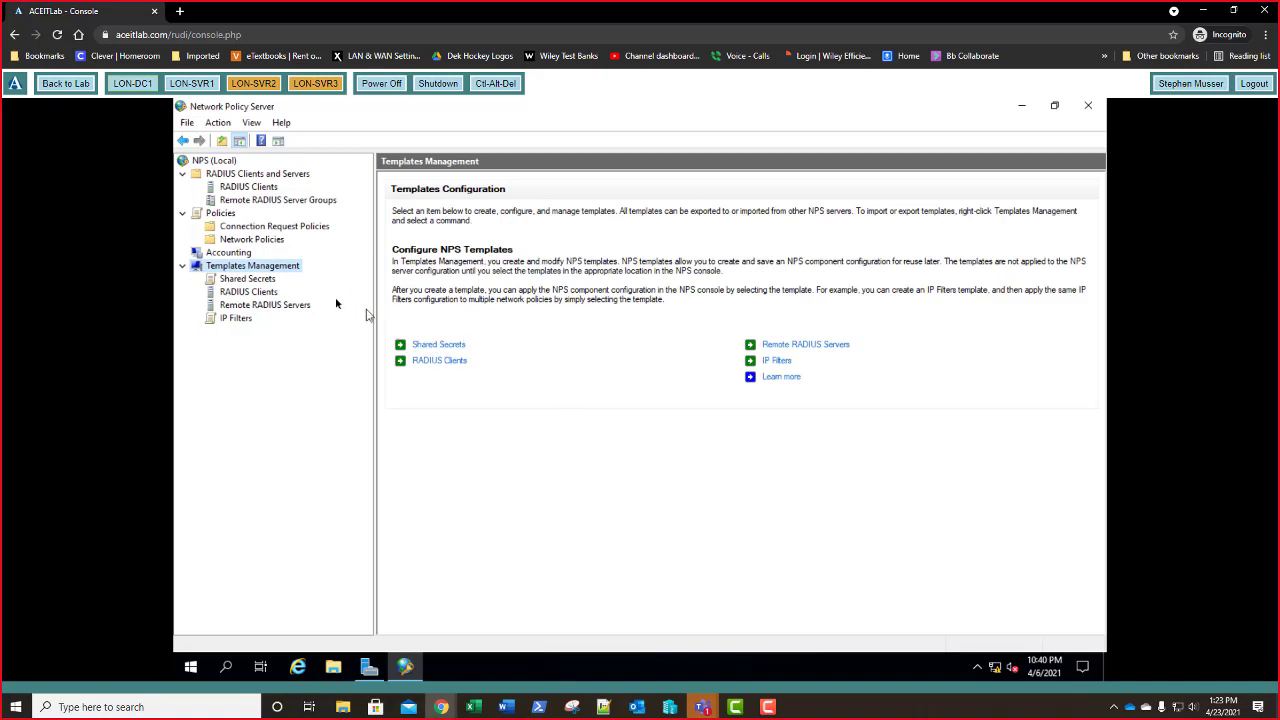
{"action": "left_click", "coordinate": [260, 280]}
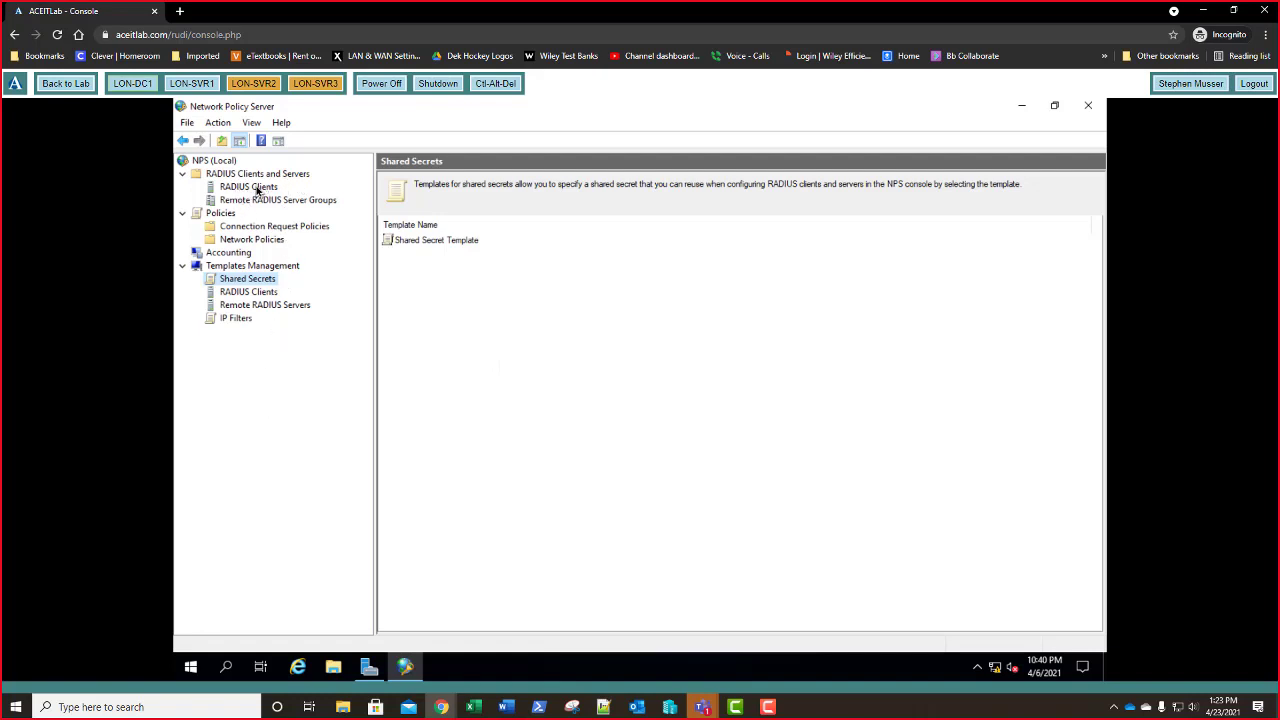
{"action": "left_click", "coordinate": [258, 188]}
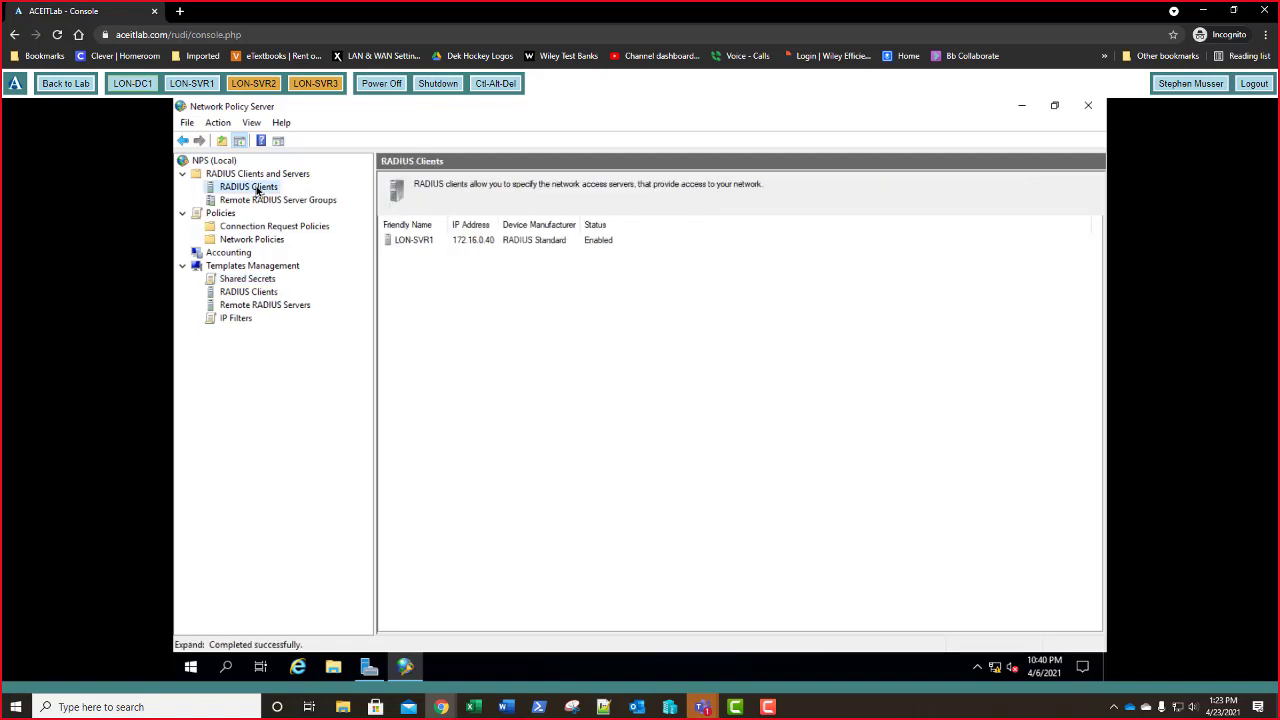
- Switch LON-SVR1's shared secret to the Shared Secret Template and save the client
{"action": "double_click", "coordinate": [427, 243]}
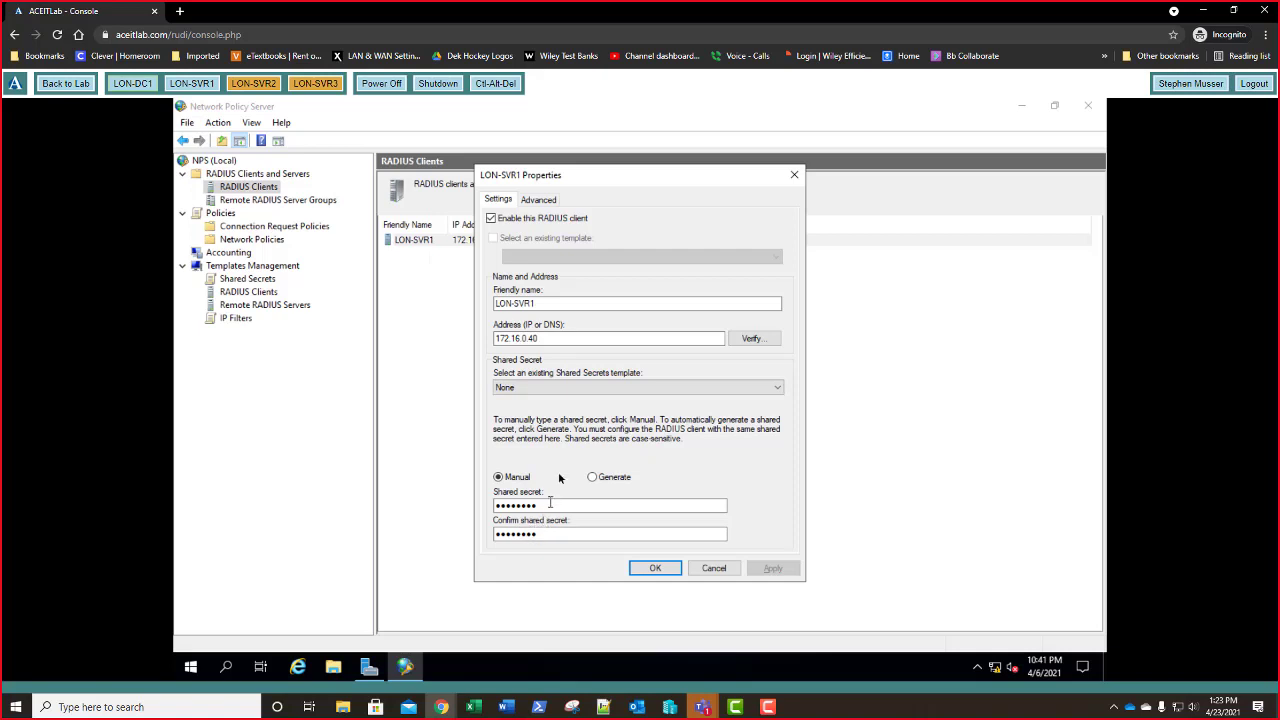
{"action": "left_click", "coordinate": [562, 393]}
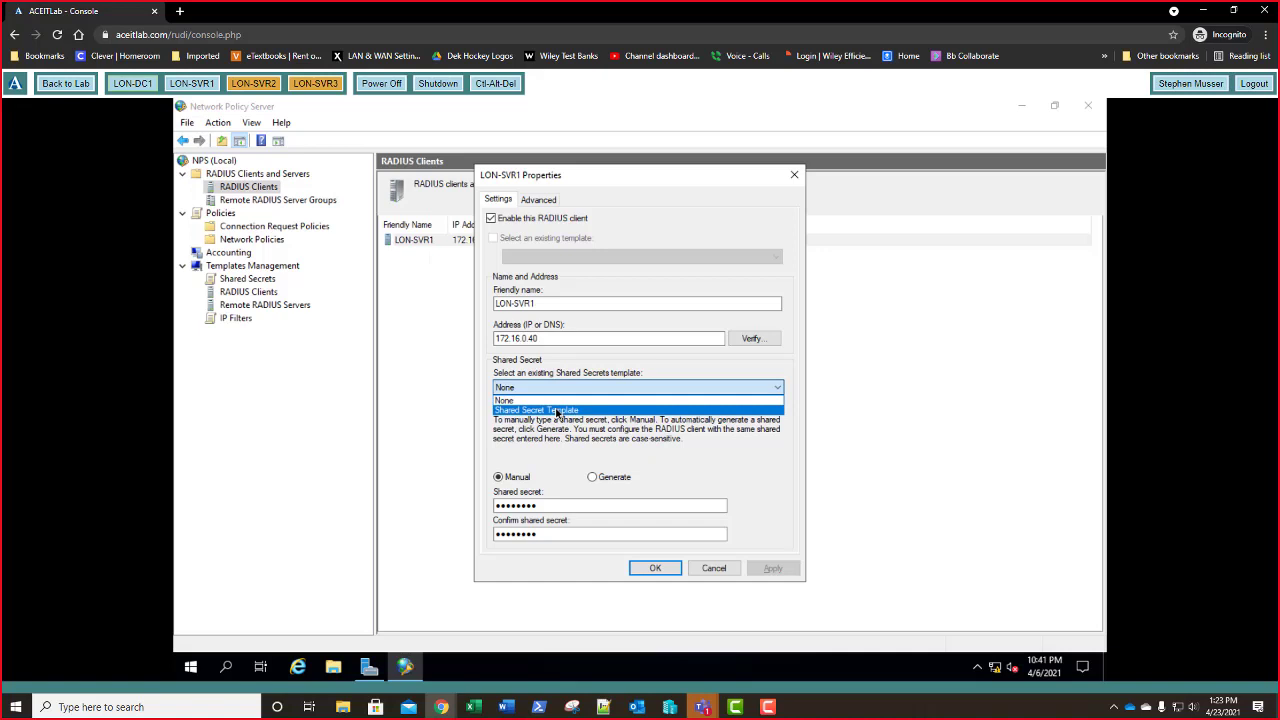
{"action": "left_click", "coordinate": [557, 410]}
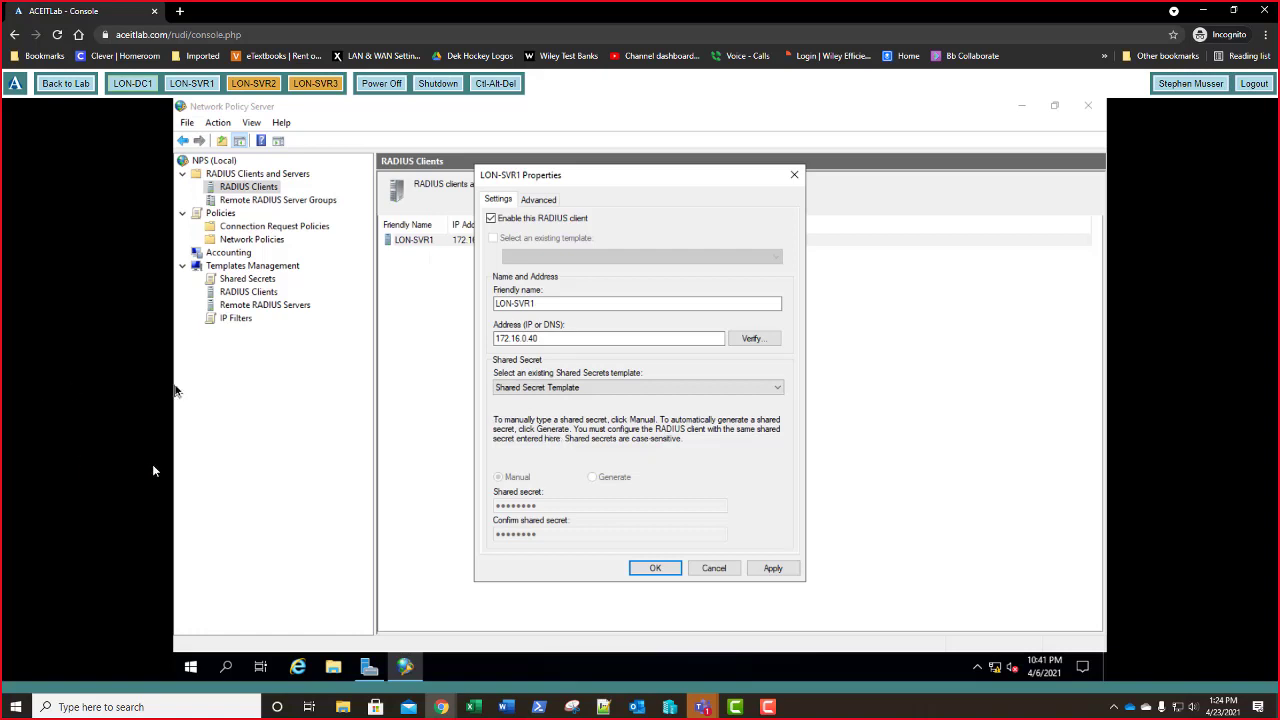
{"action": "left_click", "coordinate": [660, 568]}
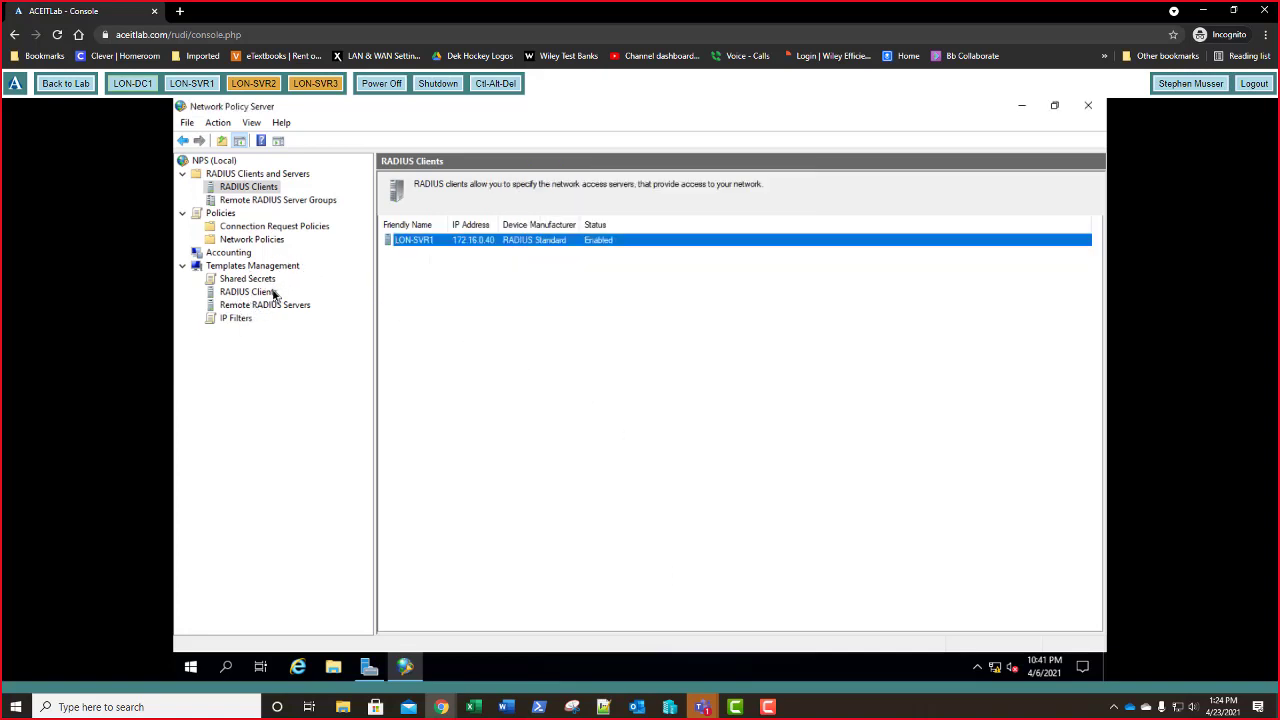
- Export the NPS templates to an XML file named 'Templates' in Downloads
{"action": "left_click", "coordinate": [249, 268]}
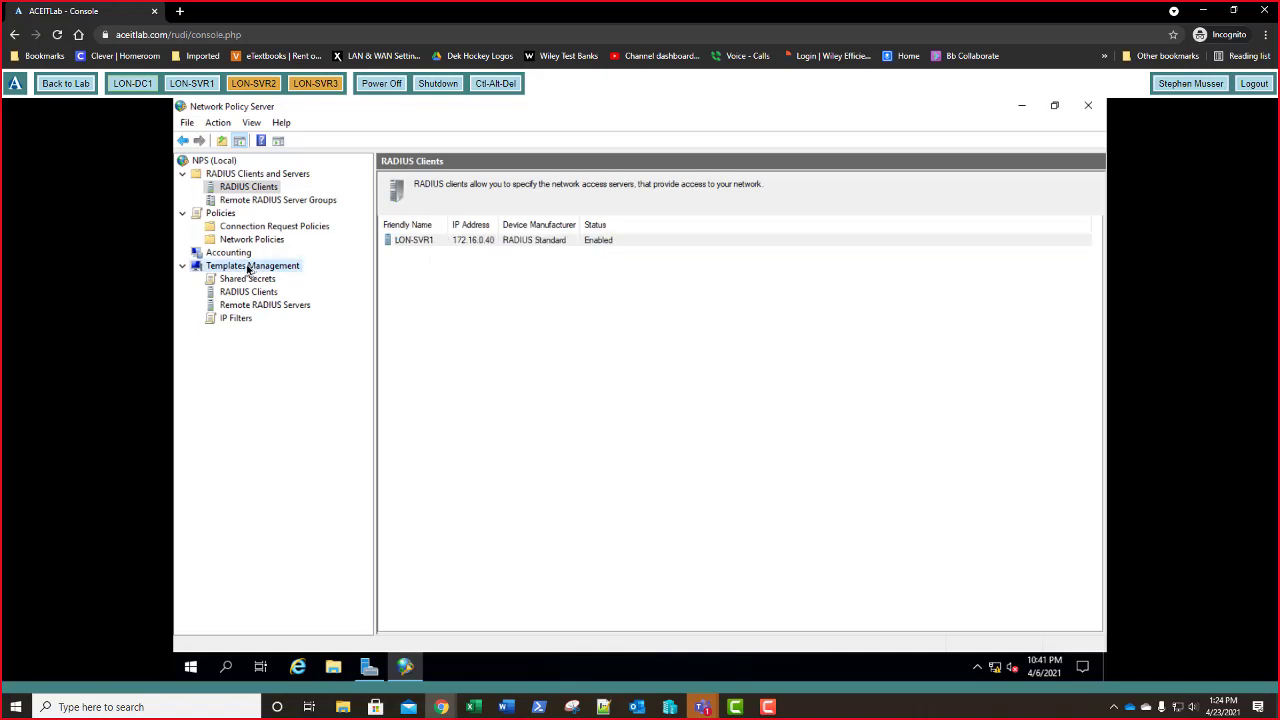
{"action": "right_click", "coordinate": [249, 268]}
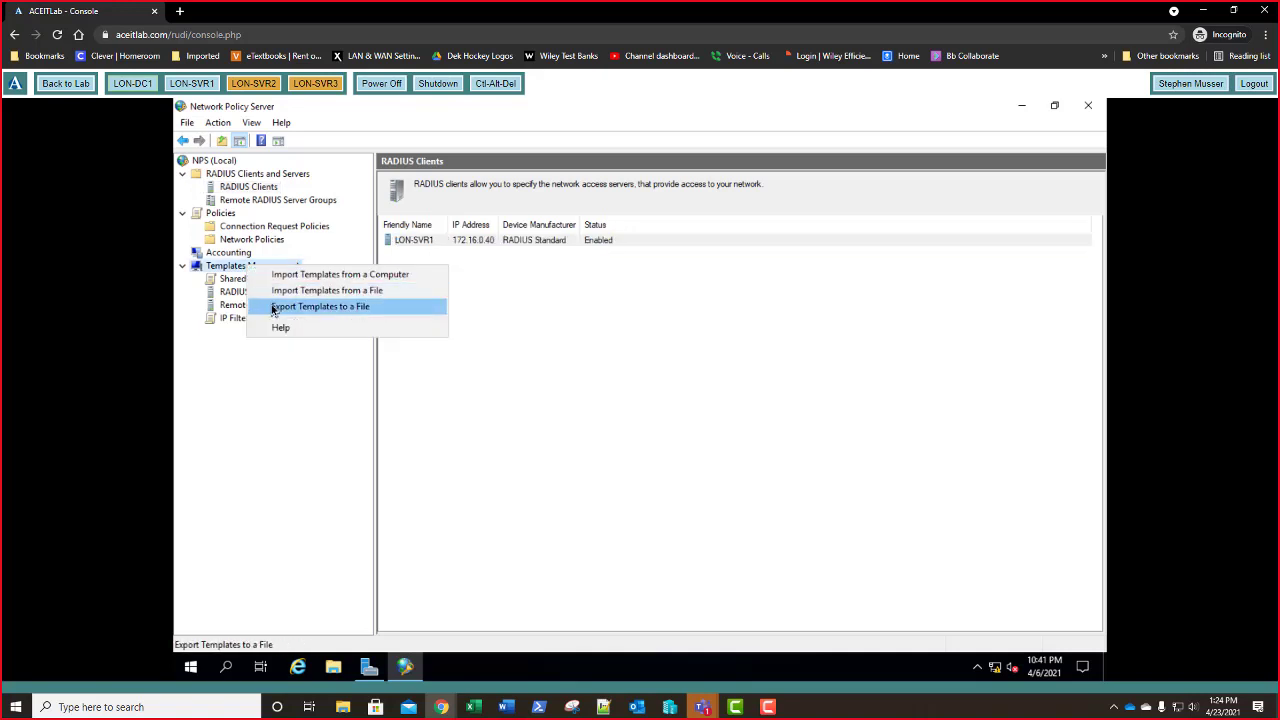
{"action": "left_click", "coordinate": [272, 307]}
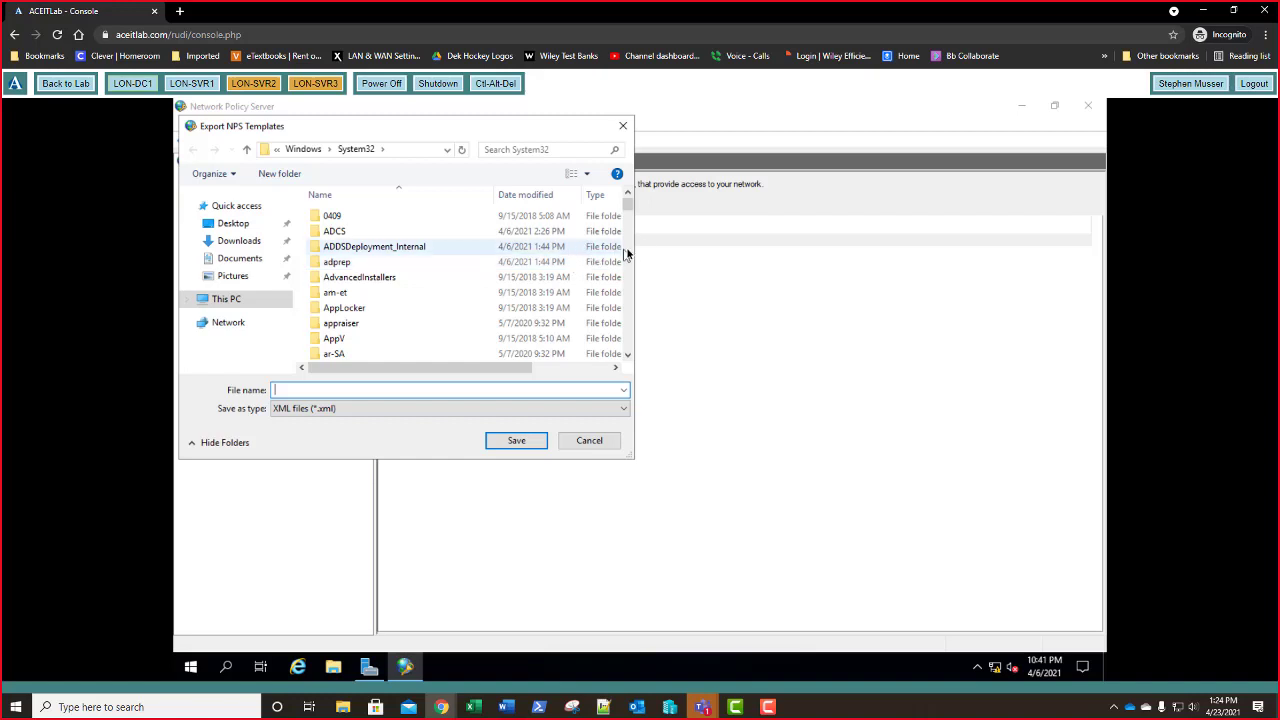
{"action": "left_click_drag", "start_coordinate": [627, 205], "coordinate": [627, 346]}
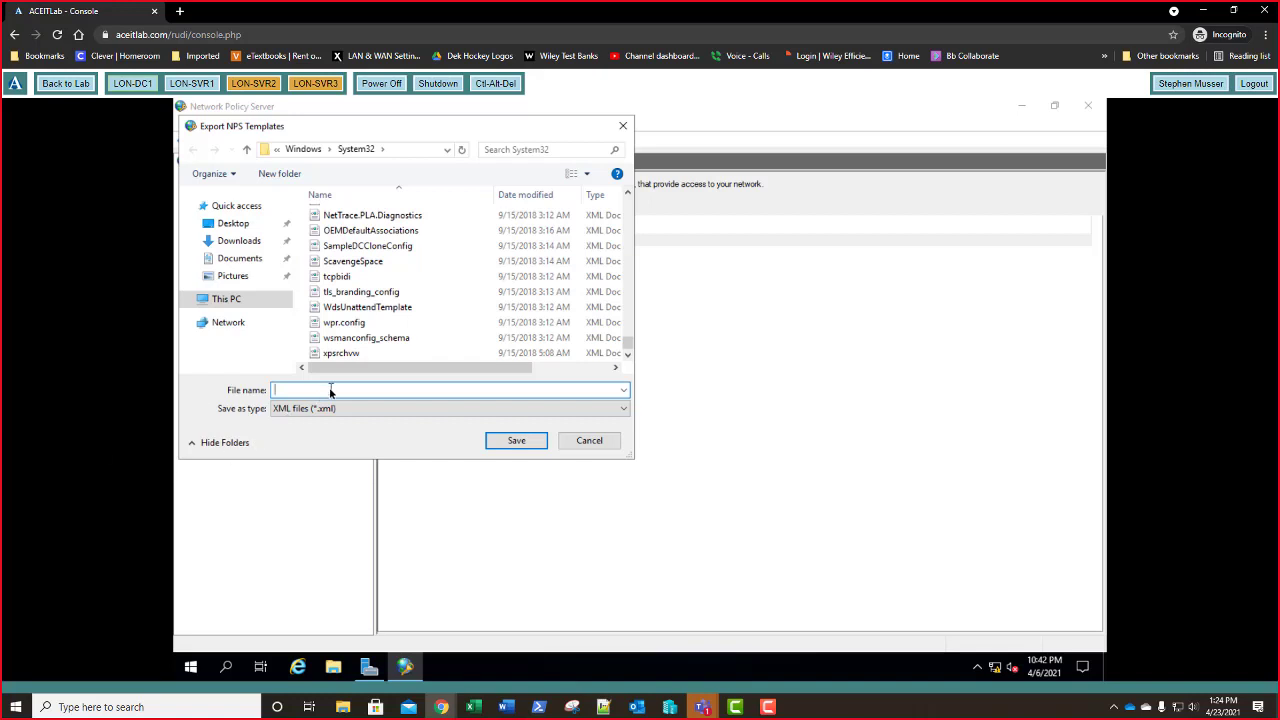
{"action": "type", "text": "Templates"}
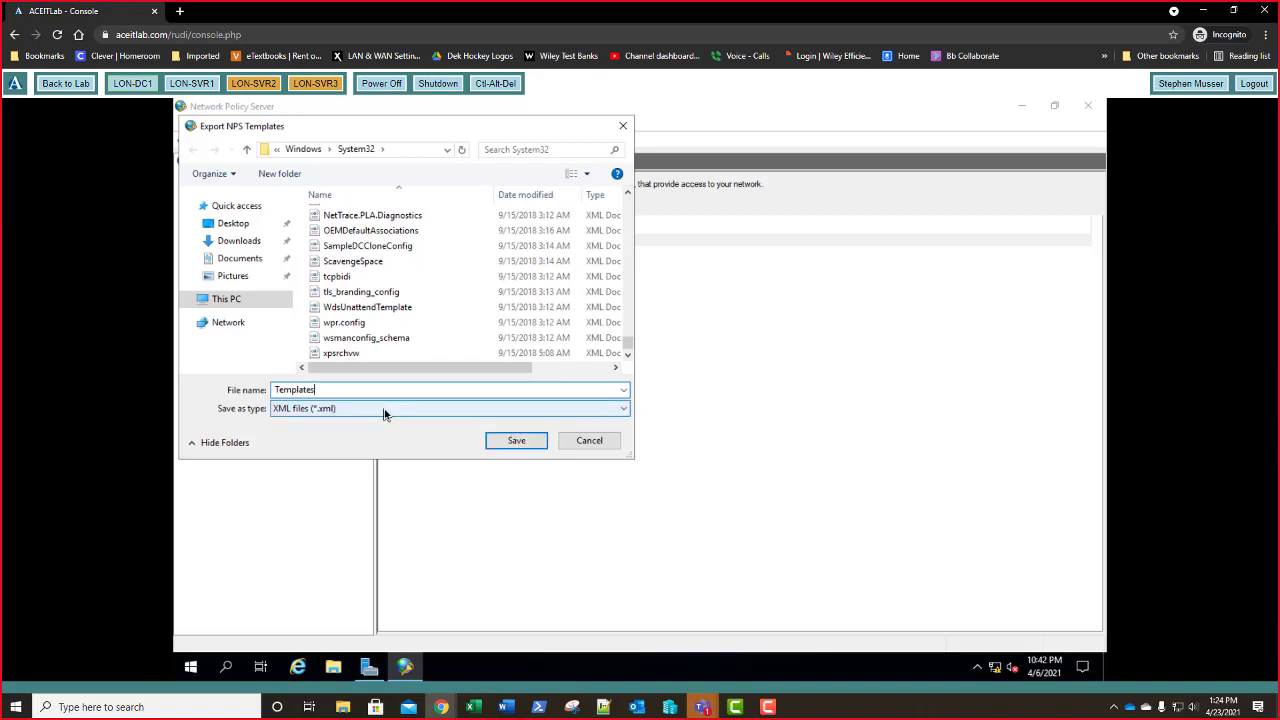
{"action": "left_click", "coordinate": [233, 249]}
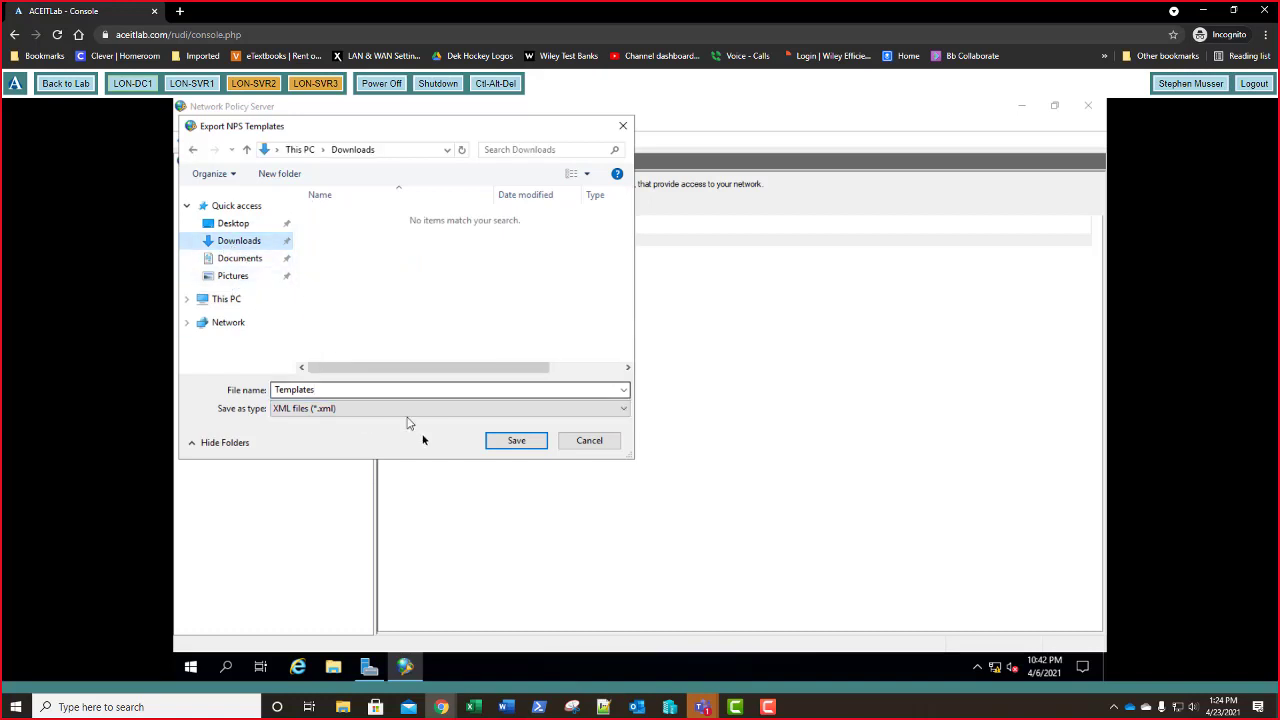
{"action": "left_click", "coordinate": [519, 446]}
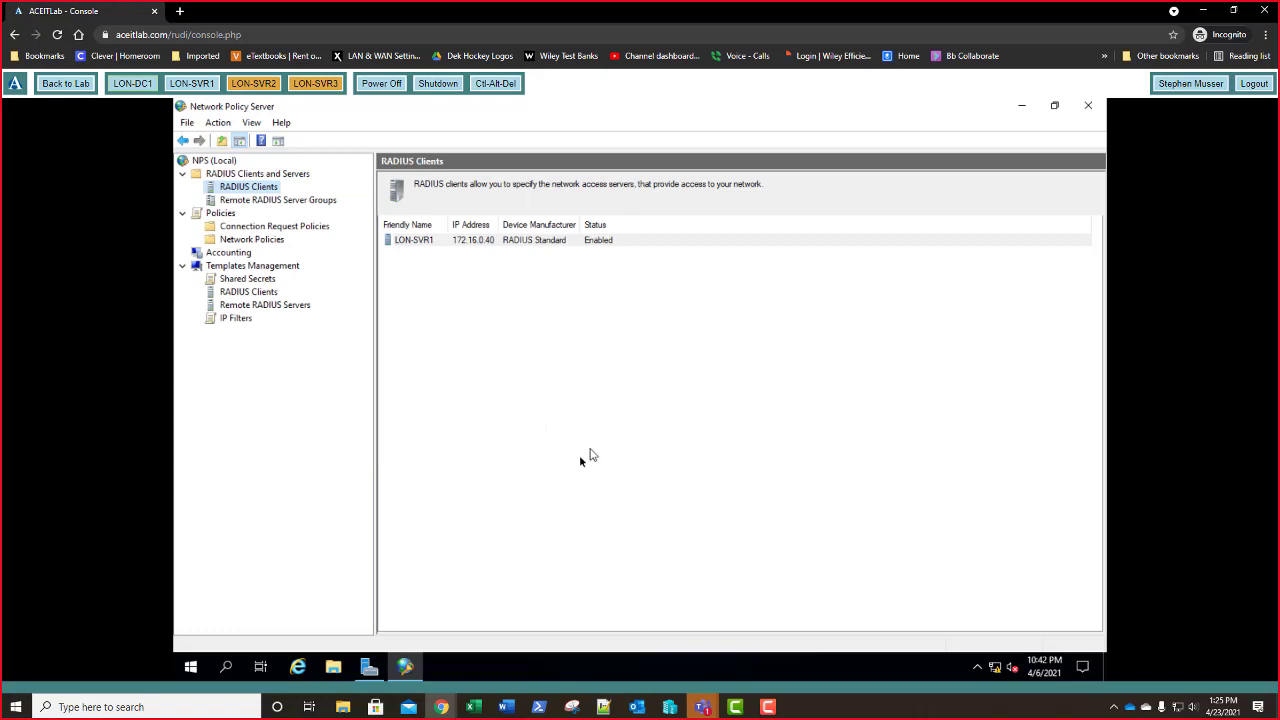
- Import templates from the 'Templates' file in the Downloads folder
{"action": "right_click", "coordinate": [251, 267]}
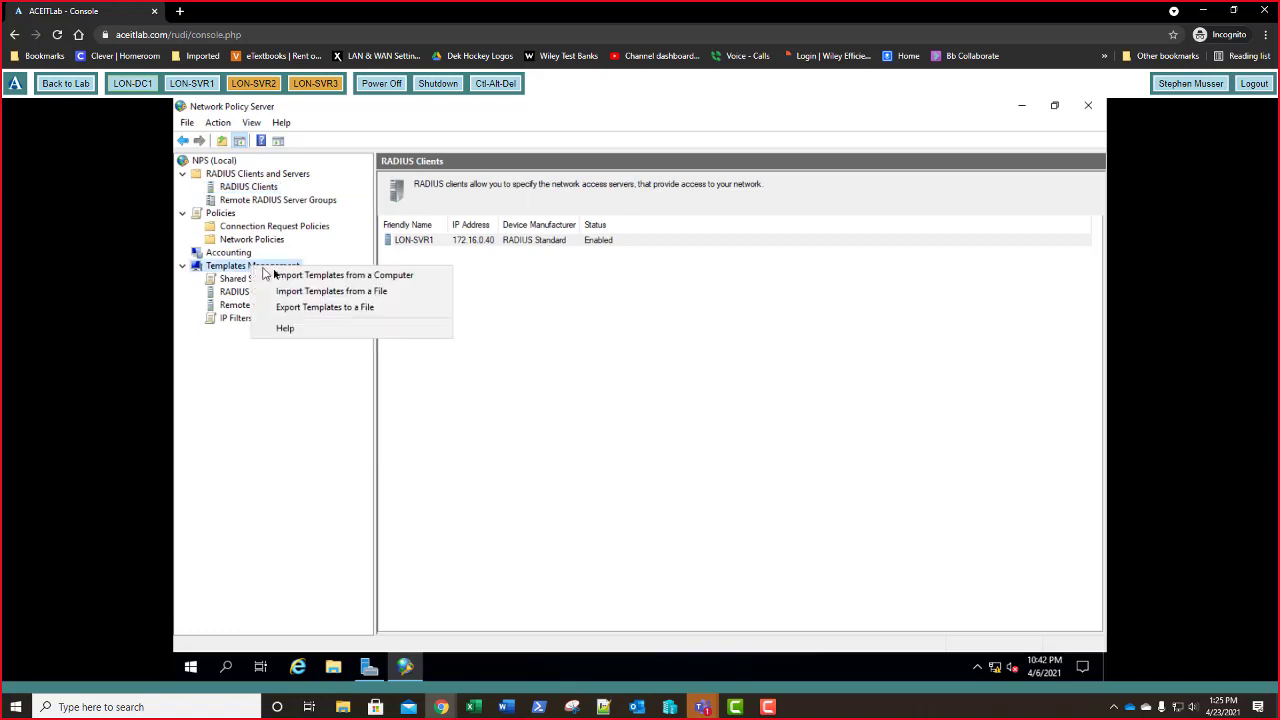
{"action": "left_click", "coordinate": [306, 291]}
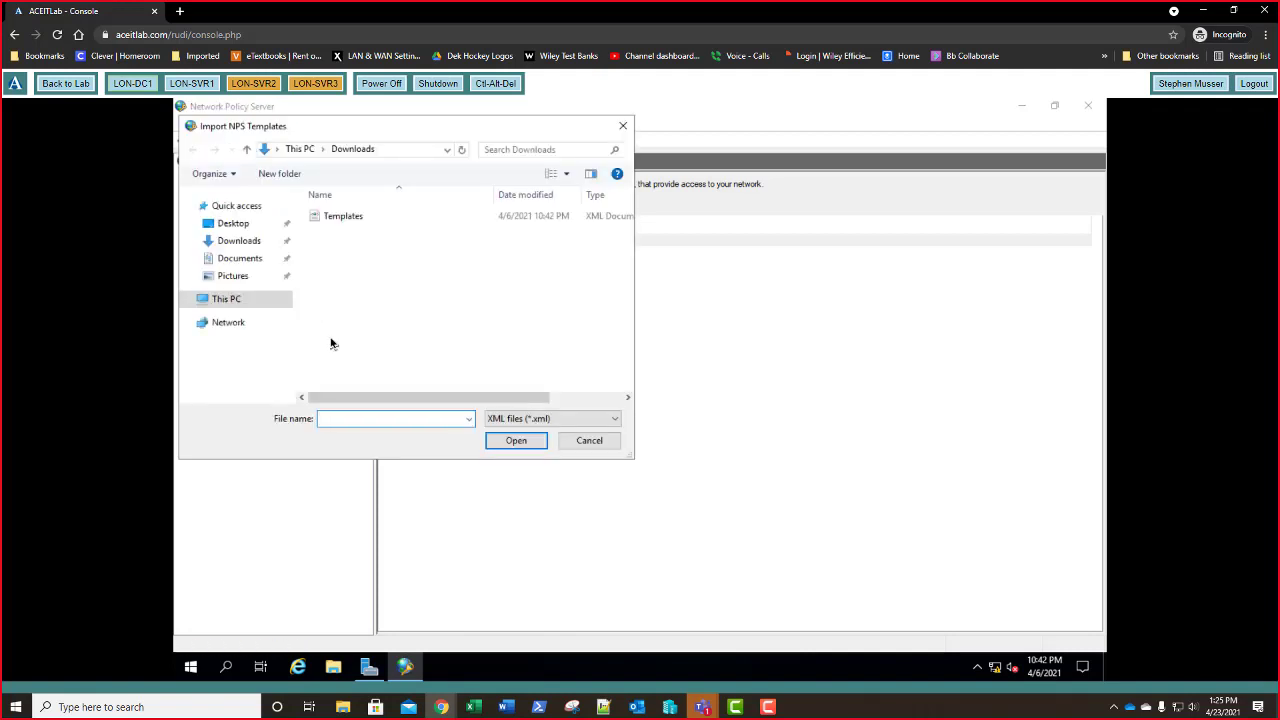
{"action": "left_click", "coordinate": [345, 218]}
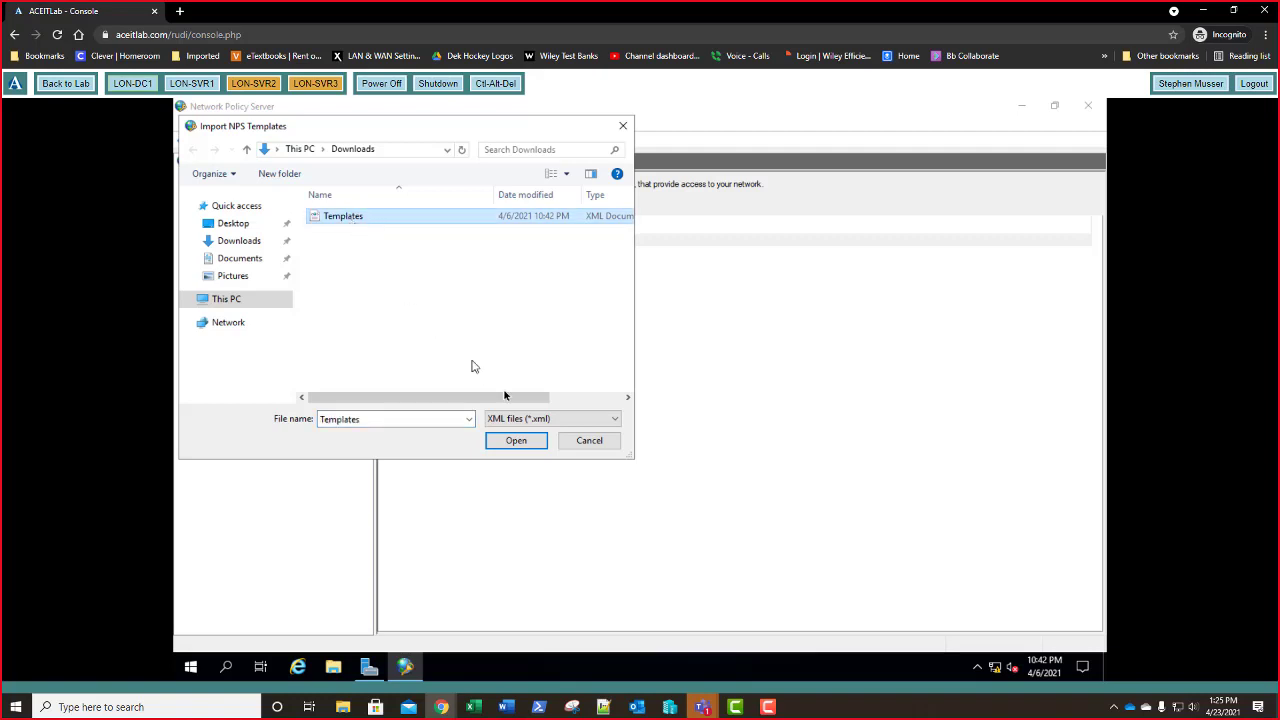
{"action": "left_click", "coordinate": [517, 441]}
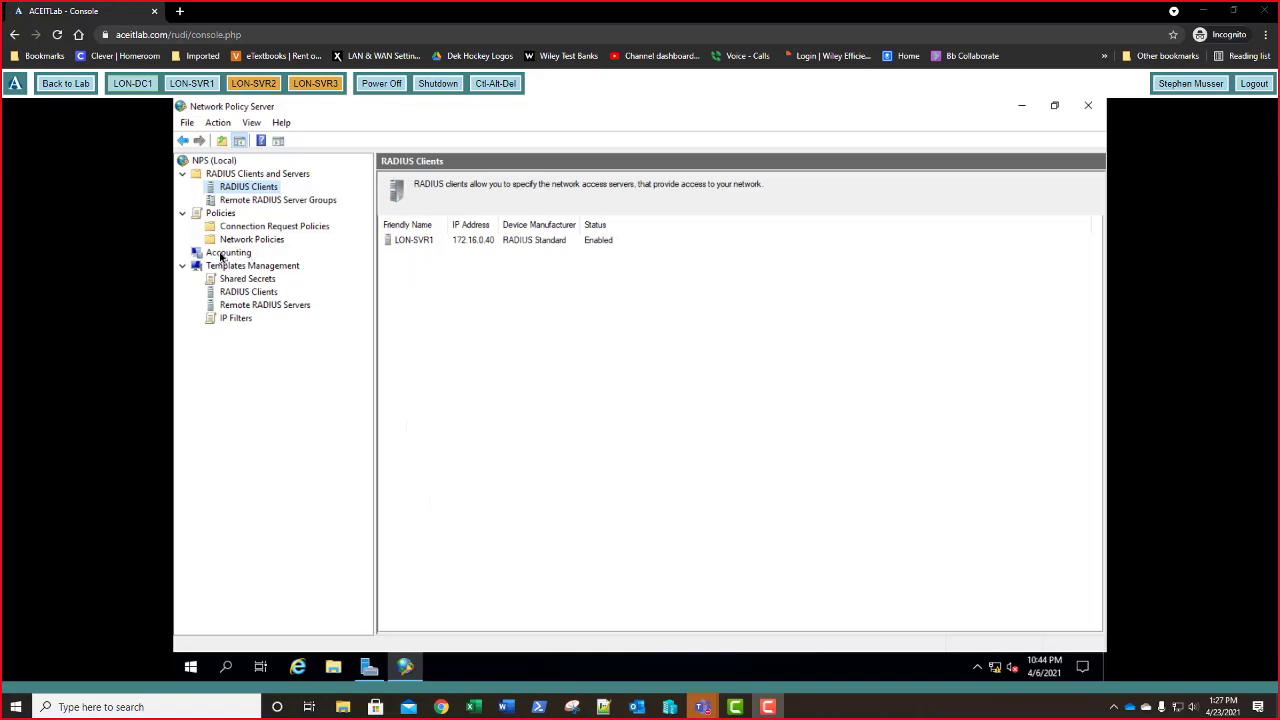
- Run the Accounting Configuration Wizard to log to a local text file in C:\Windows\system32\LogFiles
{"action": "left_click", "coordinate": [222, 255]}
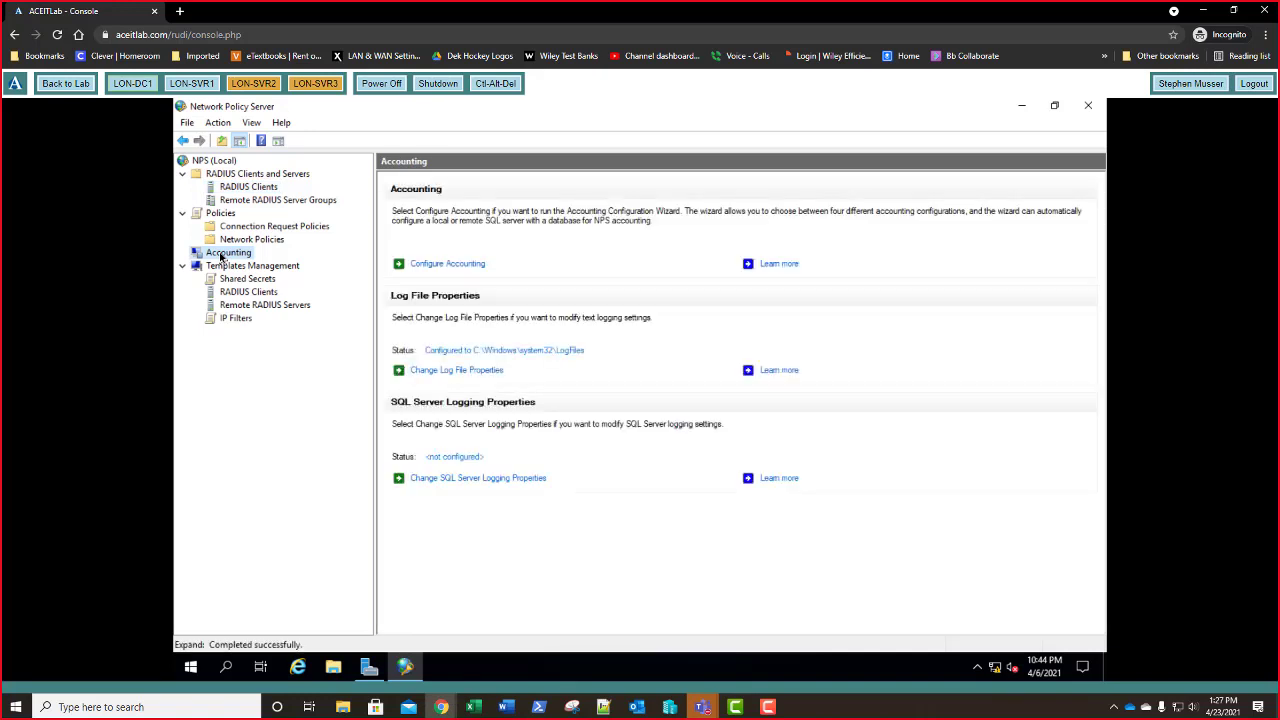
{"action": "left_click", "coordinate": [474, 266]}
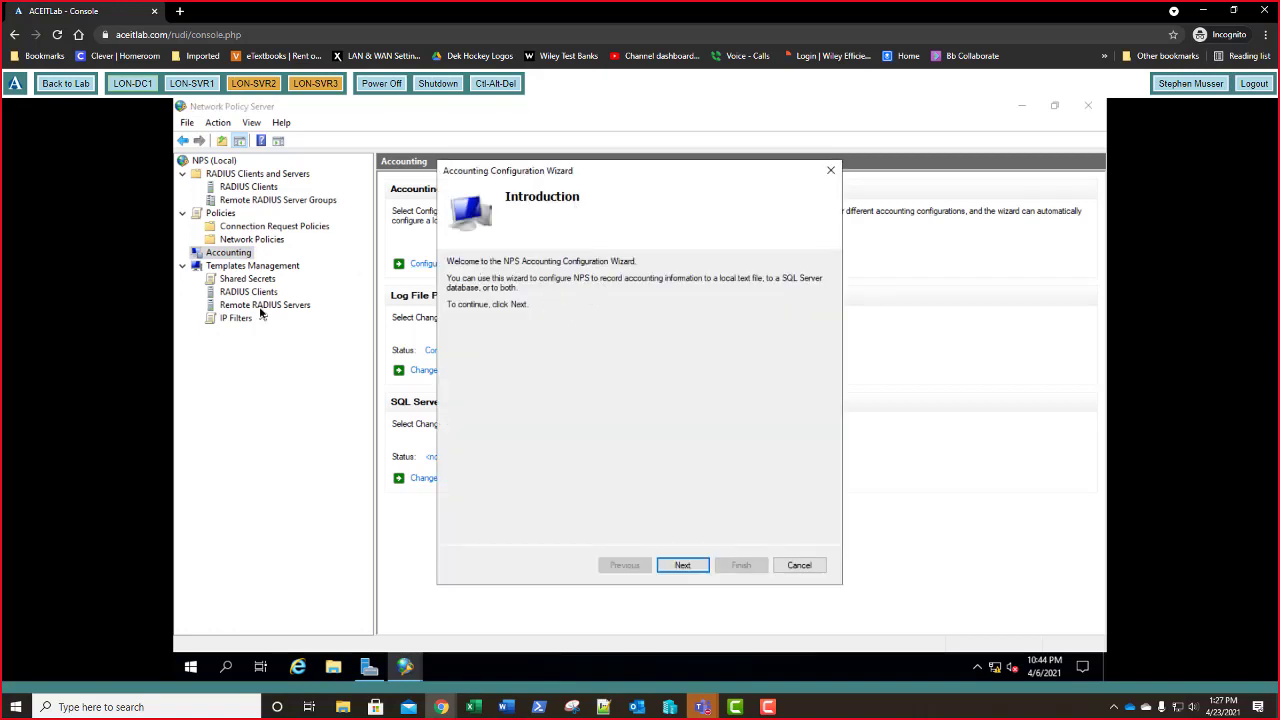
{"action": "left_click", "coordinate": [682, 567]}
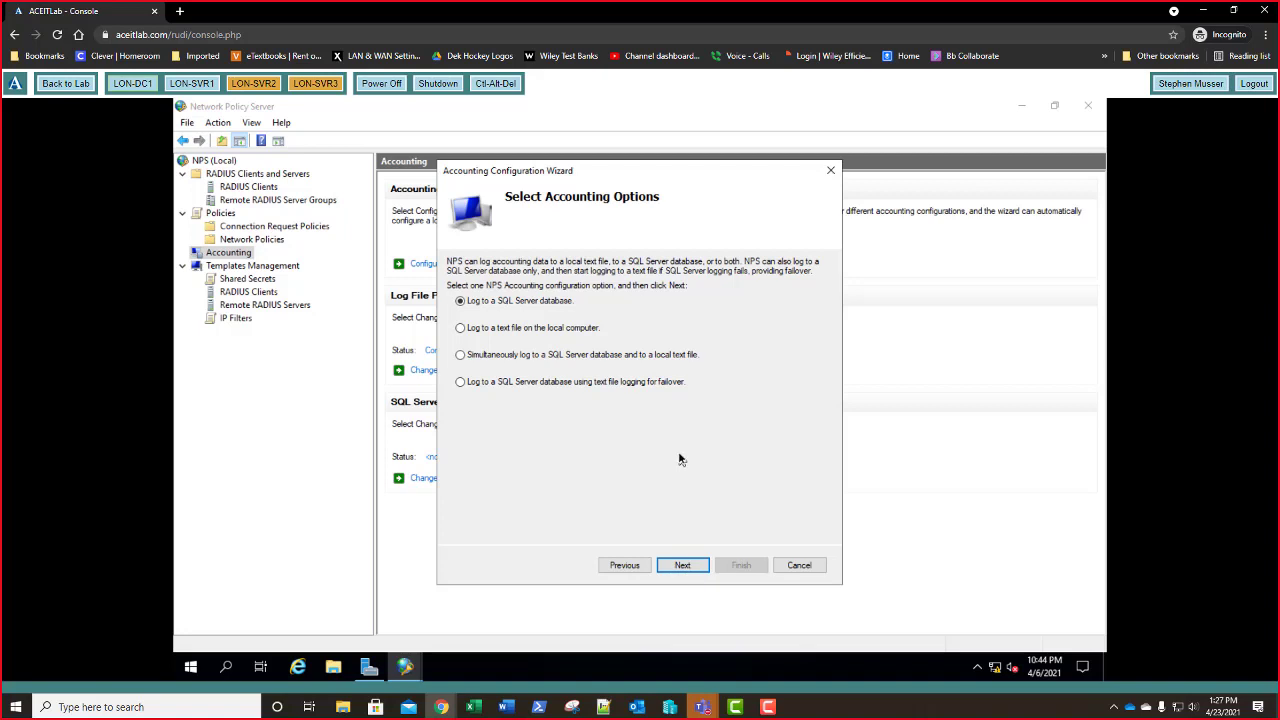
{"action": "left_click", "coordinate": [517, 330]}
{"action": "left_click", "coordinate": [677, 567]}
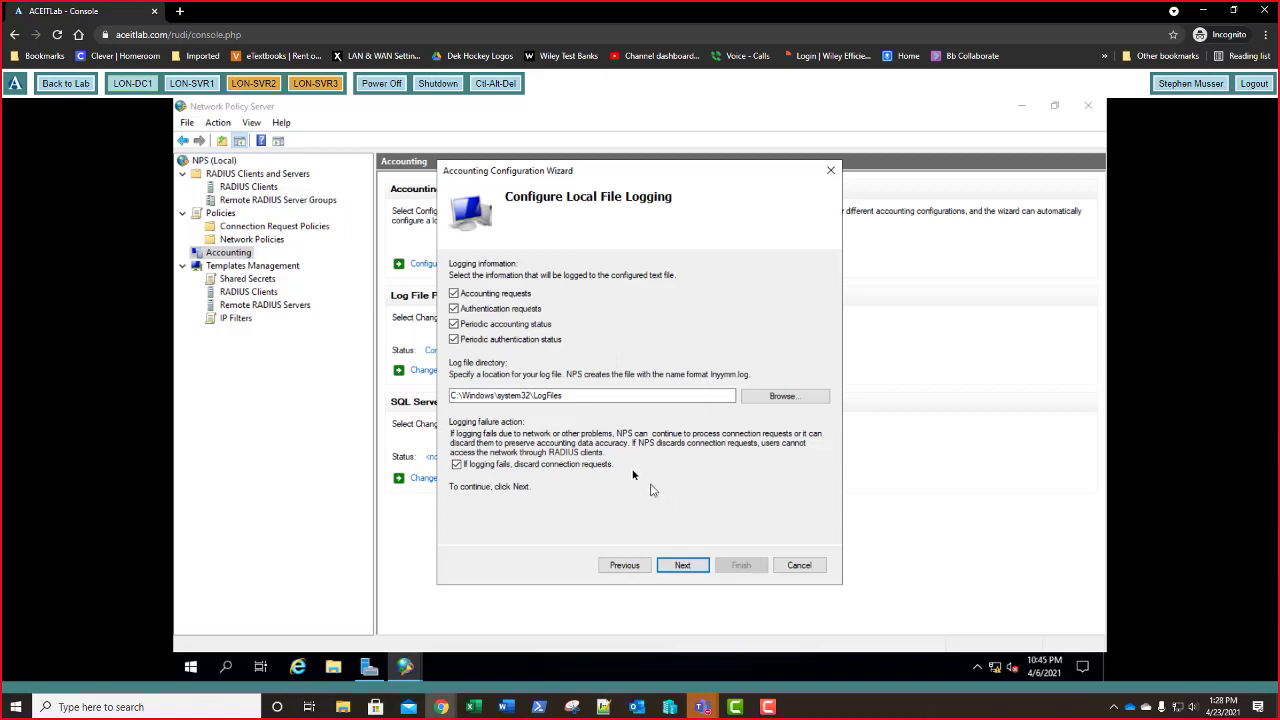
{"action": "left_click", "coordinate": [682, 566]}
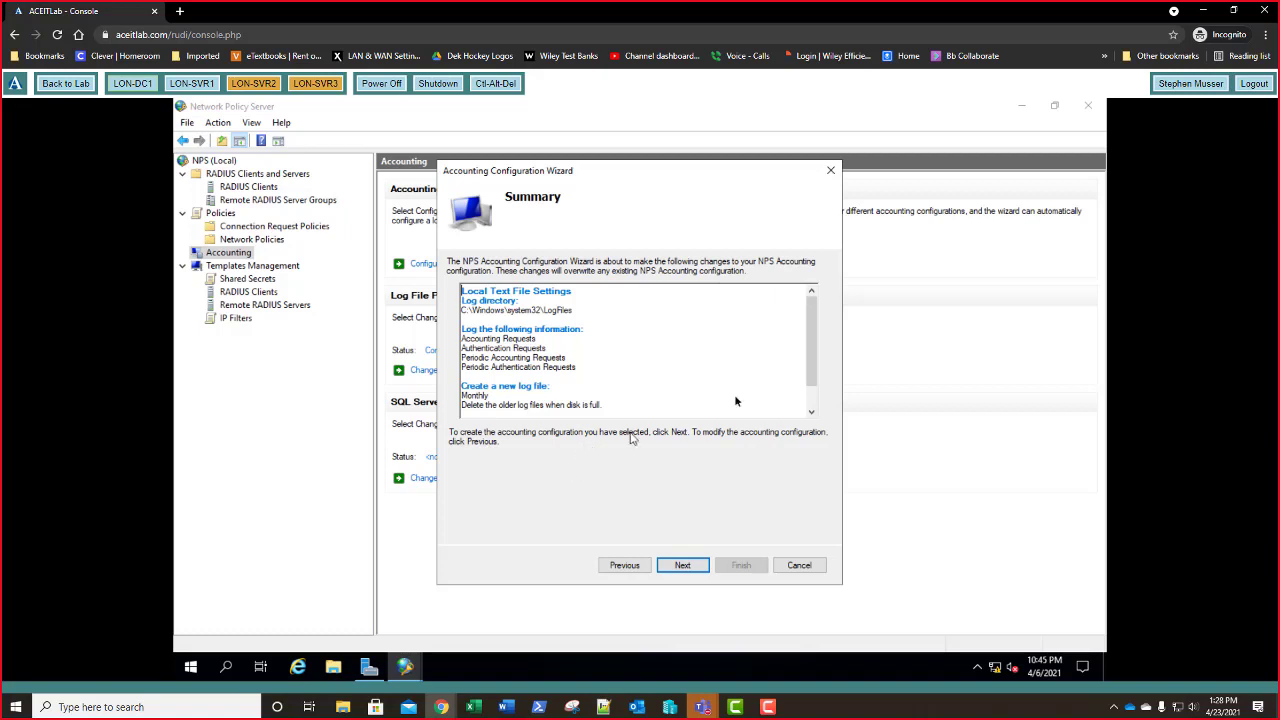
{"action": "left_click_drag", "start_coordinate": [809, 335], "coordinate": [813, 305]}
{"action": "left_click", "coordinate": [681, 566]}
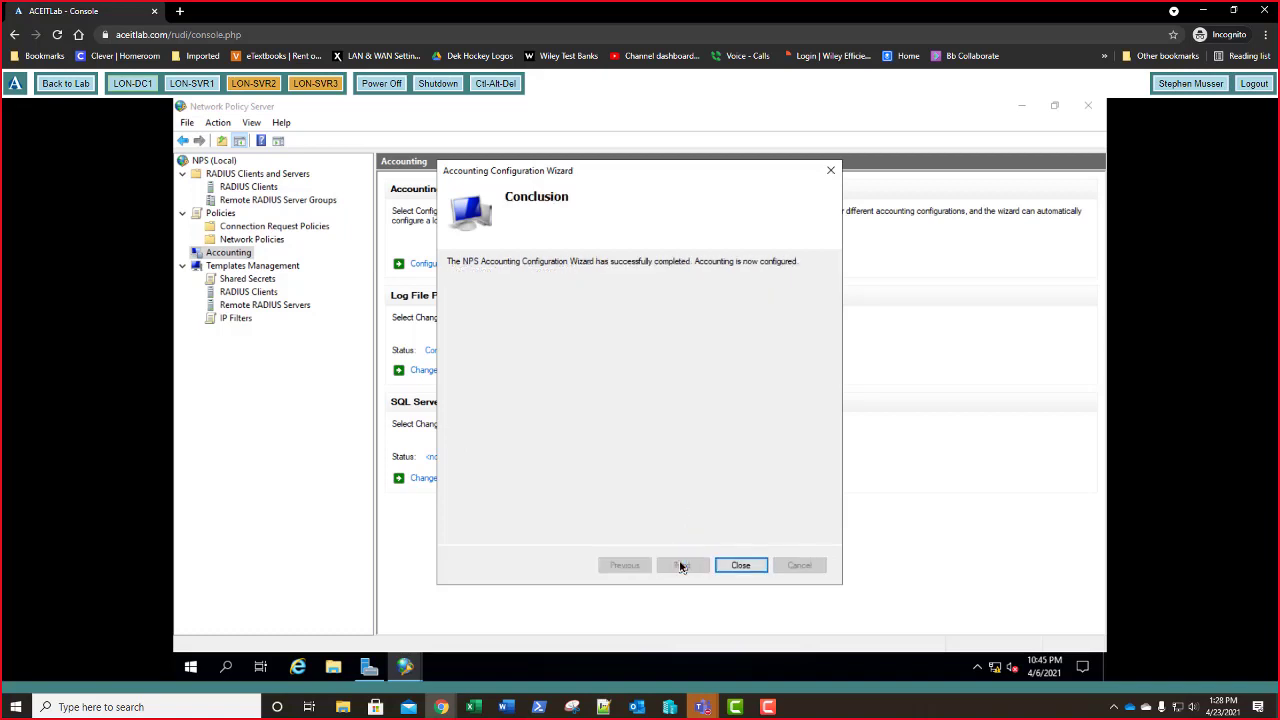
{"action": "left_click", "coordinate": [741, 566]}
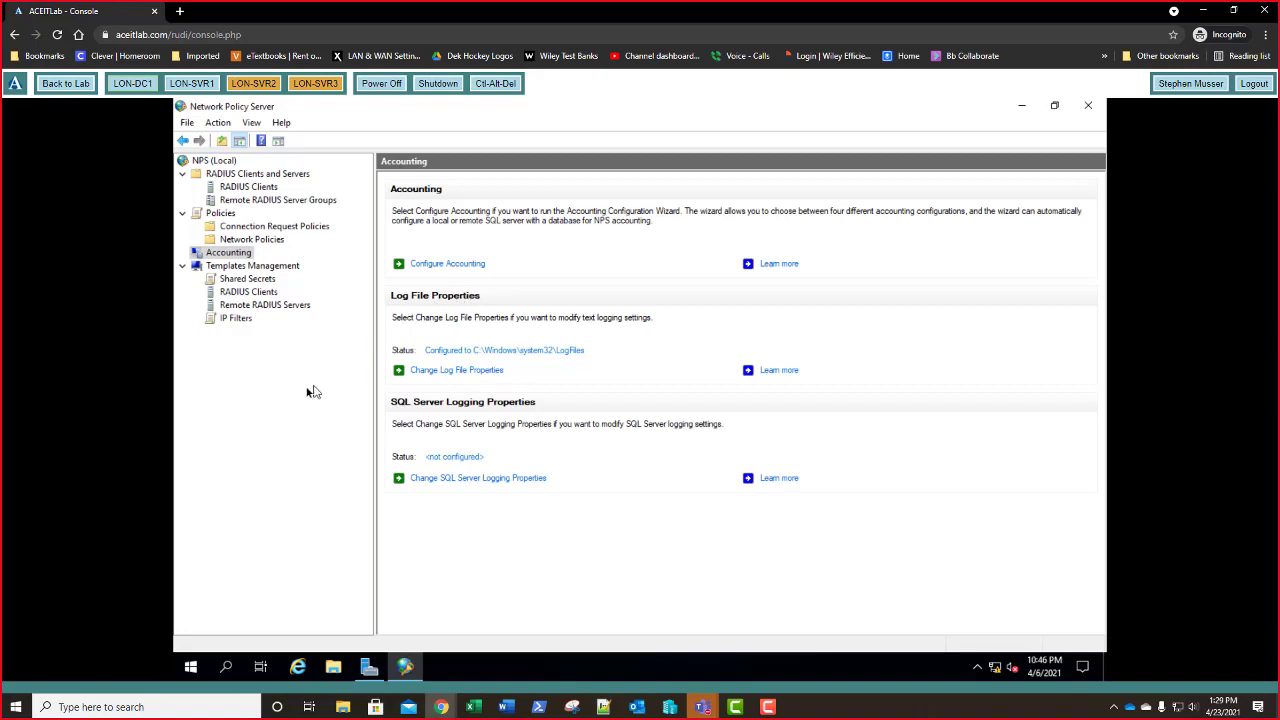
- Show the Policies overview and bring up the Connection Request Policies context menu
{"action": "left_click", "coordinate": [221, 214]}
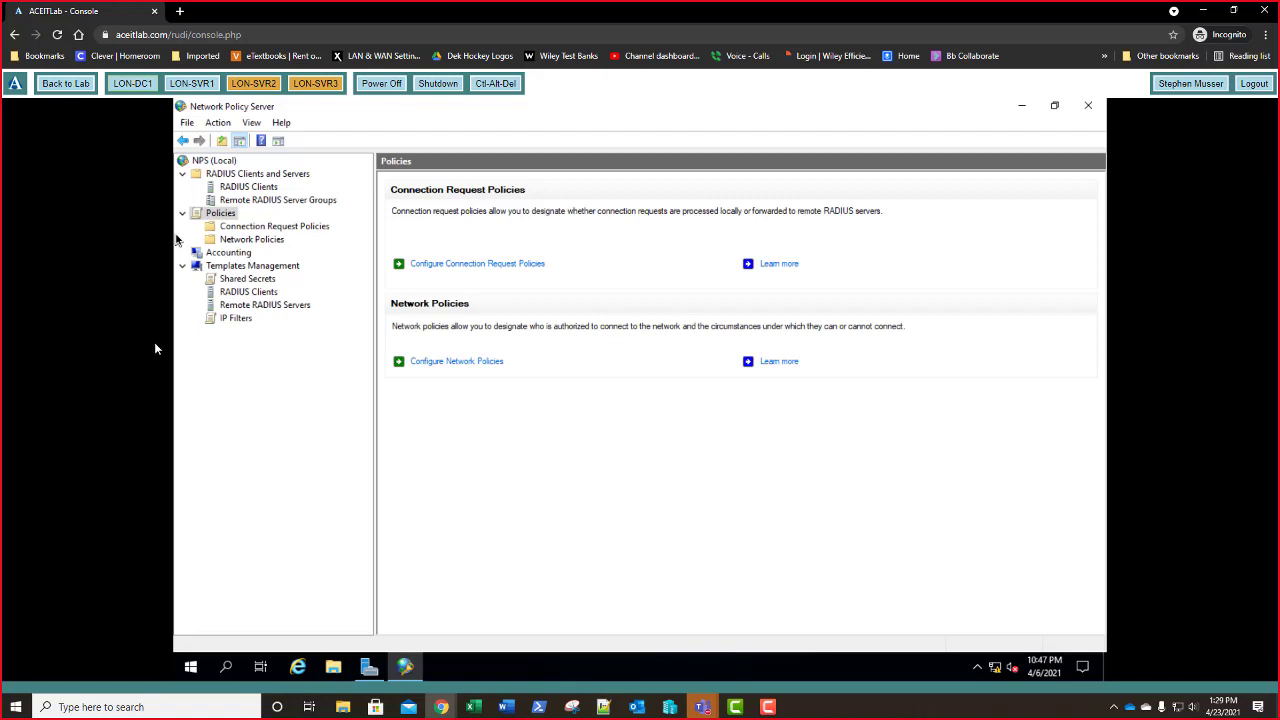
{"action": "right_click", "coordinate": [295, 229]}
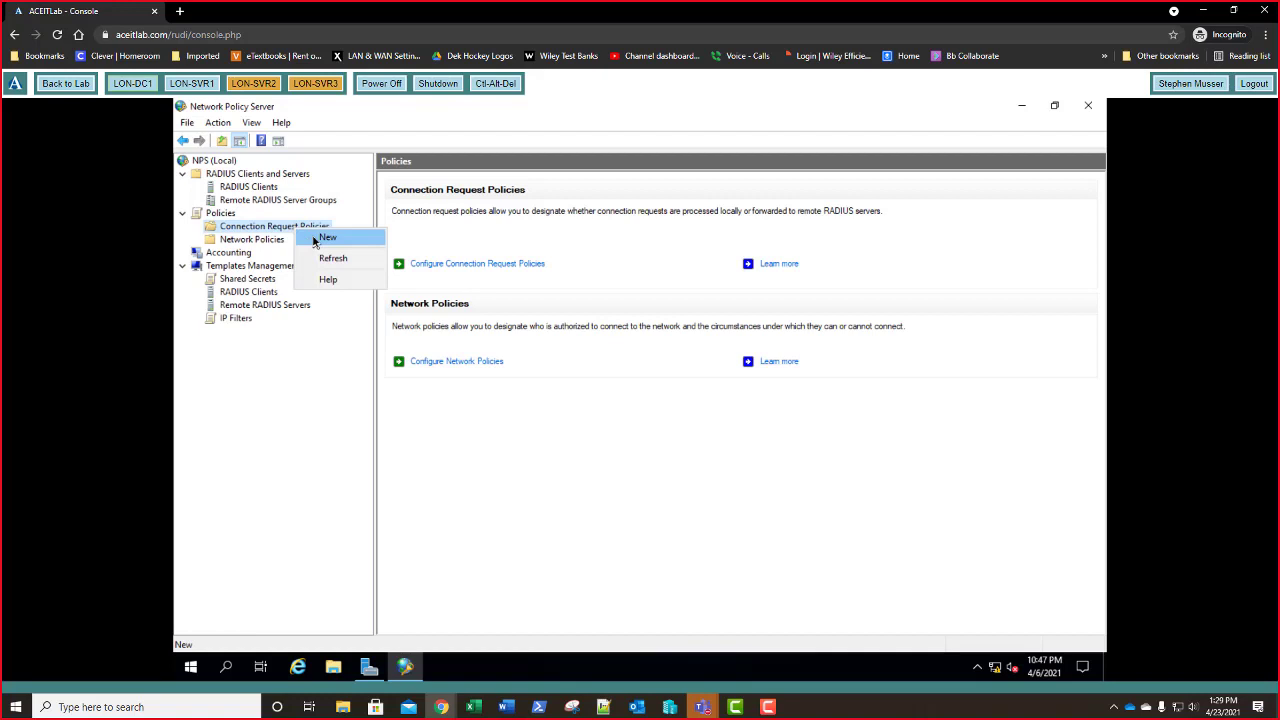
- Create a new connection request policy named 'Connection Request Policy 1' with server type Remote Access Server (VPN-Dial up)
{"action": "left_click", "coordinate": [327, 238]}
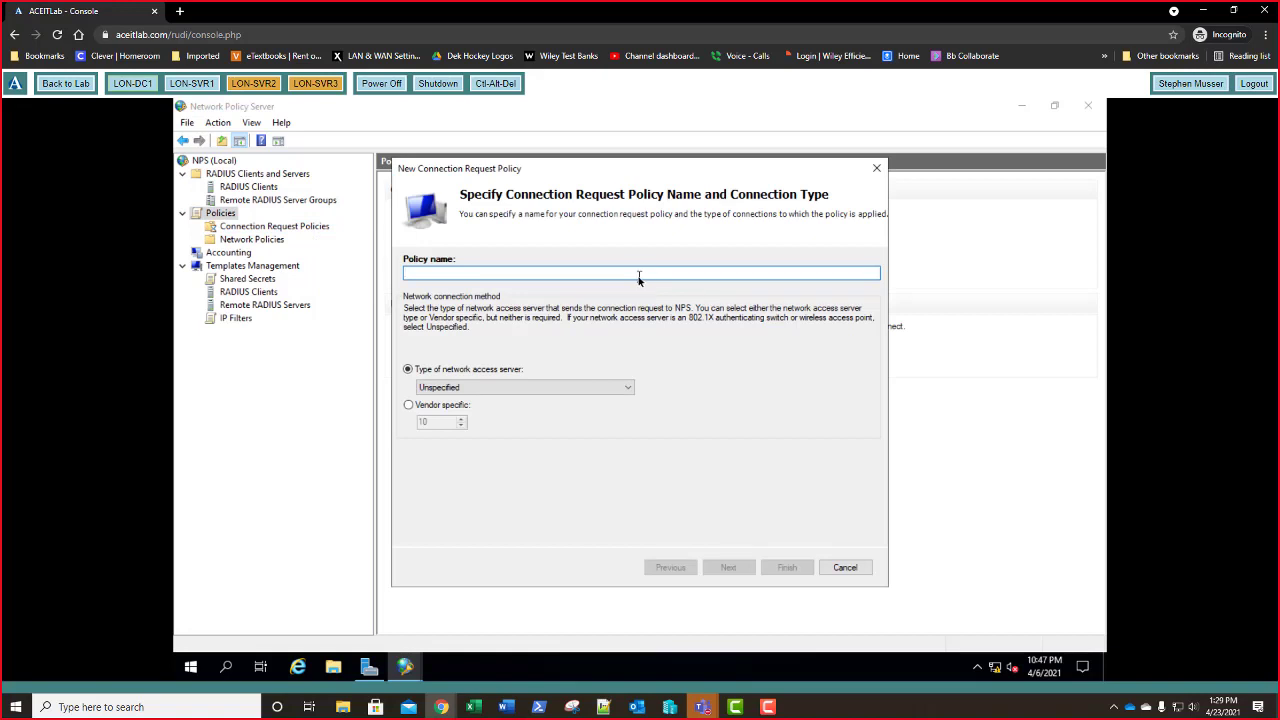
{"action": "type", "text": "Con"}
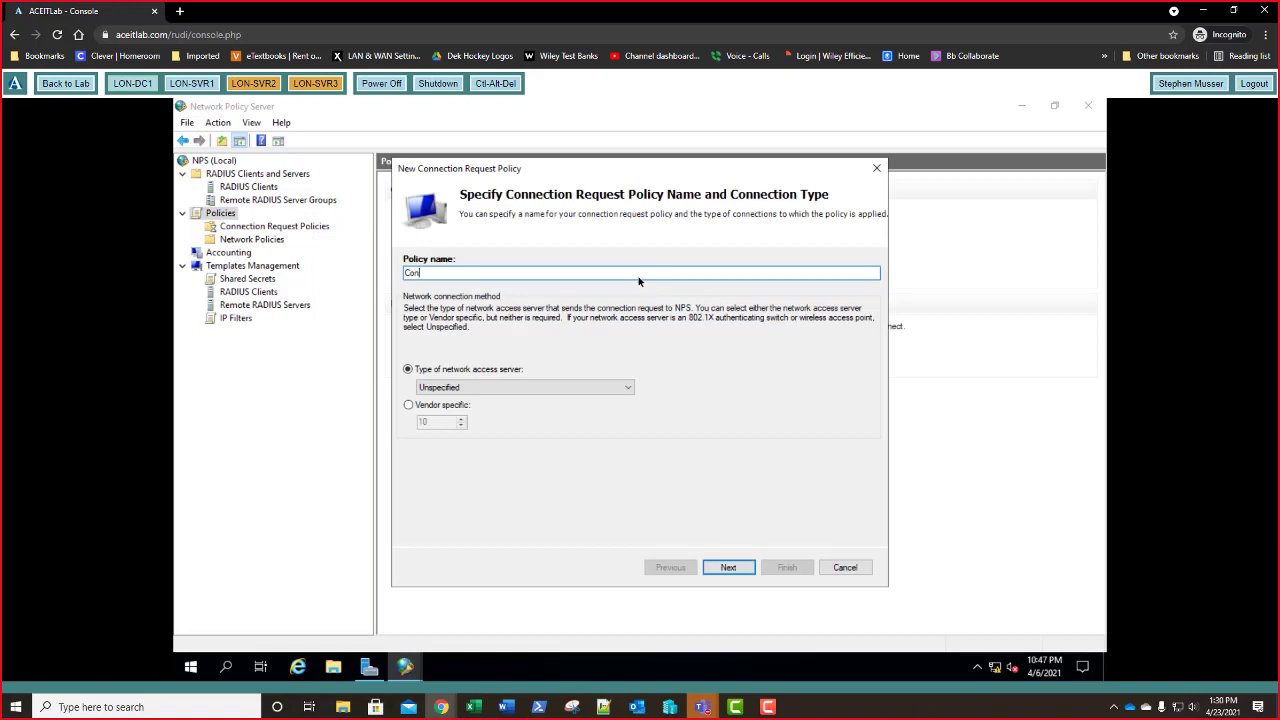
{"action": "type", "text": "nection Request policy 1"}
{"action": "key", "text": "ctrl+Left"}
{"action": "key", "text": "ctrl+Left"}
{"action": "key", "text": "Delete"}
{"action": "type", "text": "P"}
{"action": "left_click", "coordinate": [525, 388]}
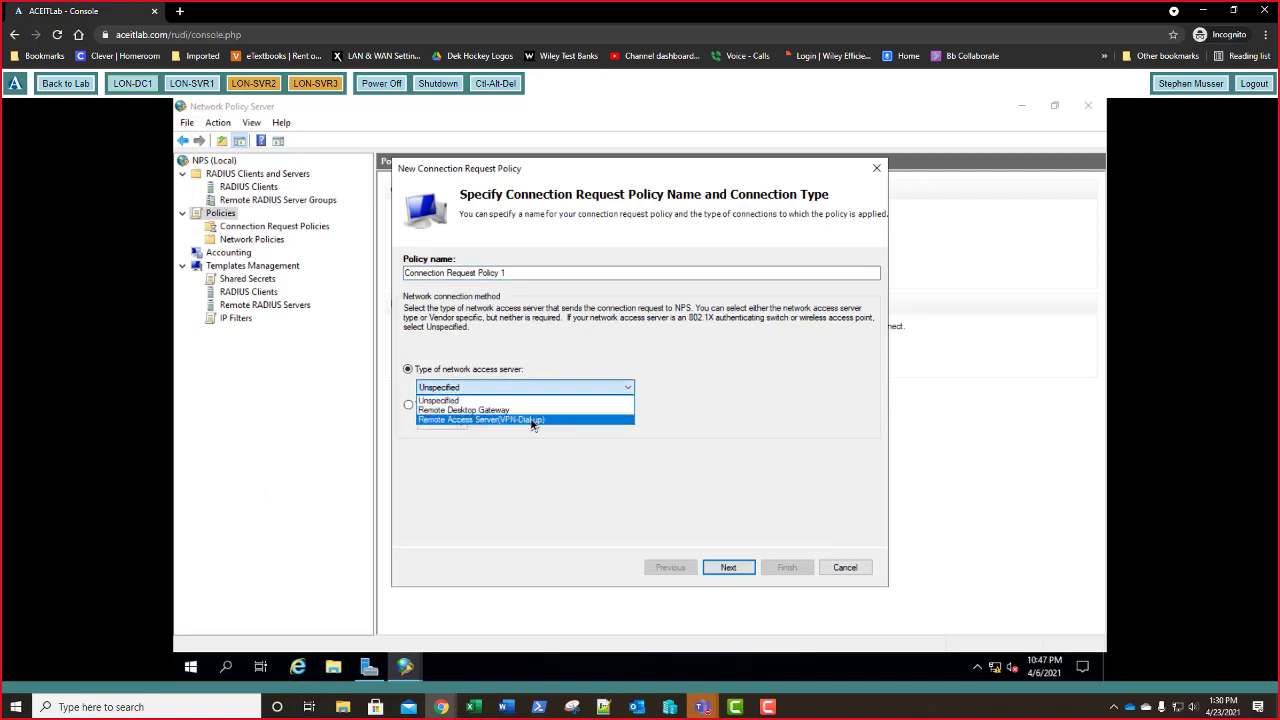
{"action": "left_click", "coordinate": [533, 420]}
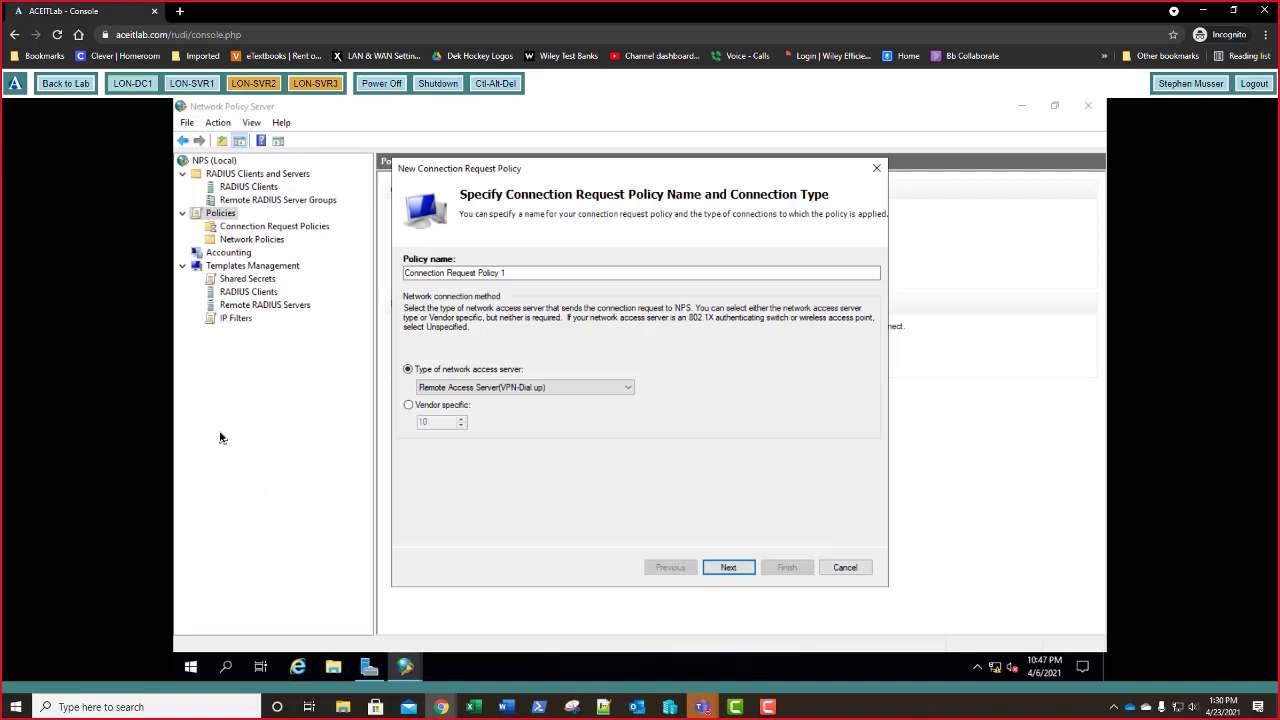
- Add a Tunnel Type condition with ESP, L2TP and SSTP tunnel types checked
{"action": "left_click", "coordinate": [731, 567]}
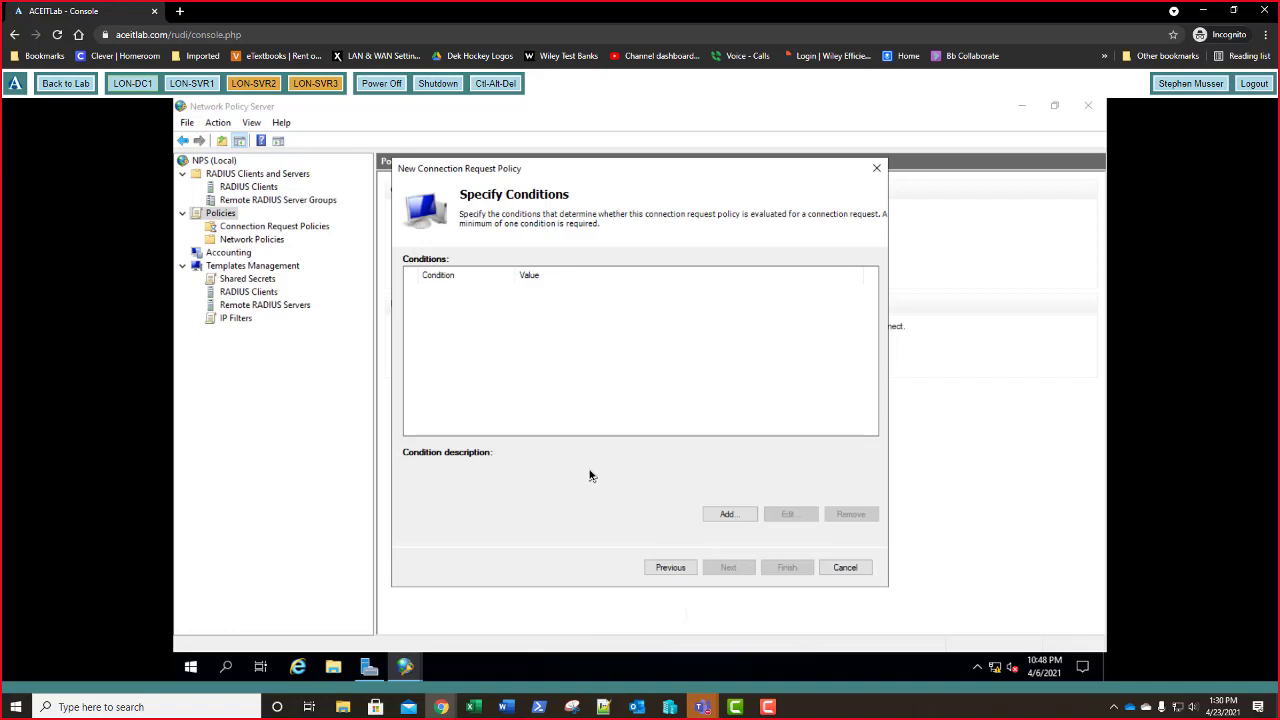
{"action": "left_click", "coordinate": [733, 514]}
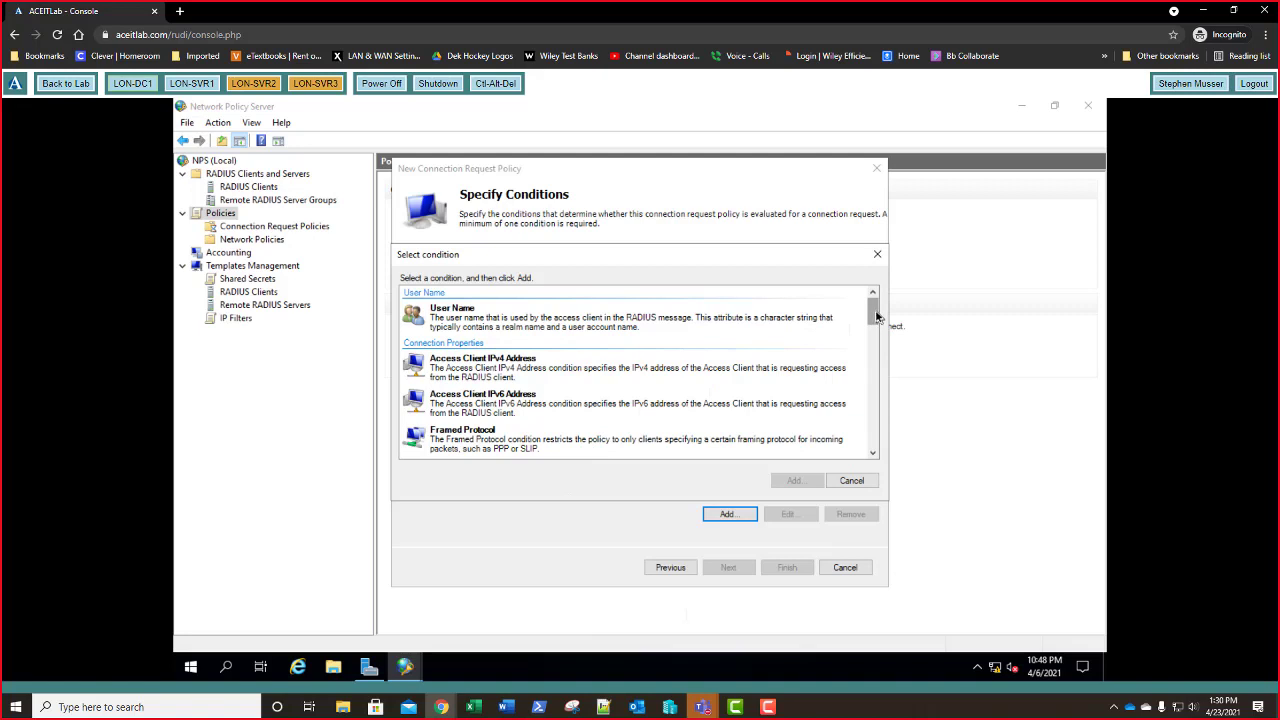
{"action": "left_click_drag", "start_coordinate": [876, 316], "coordinate": [869, 416]}
{"action": "left_click", "coordinate": [876, 436]}
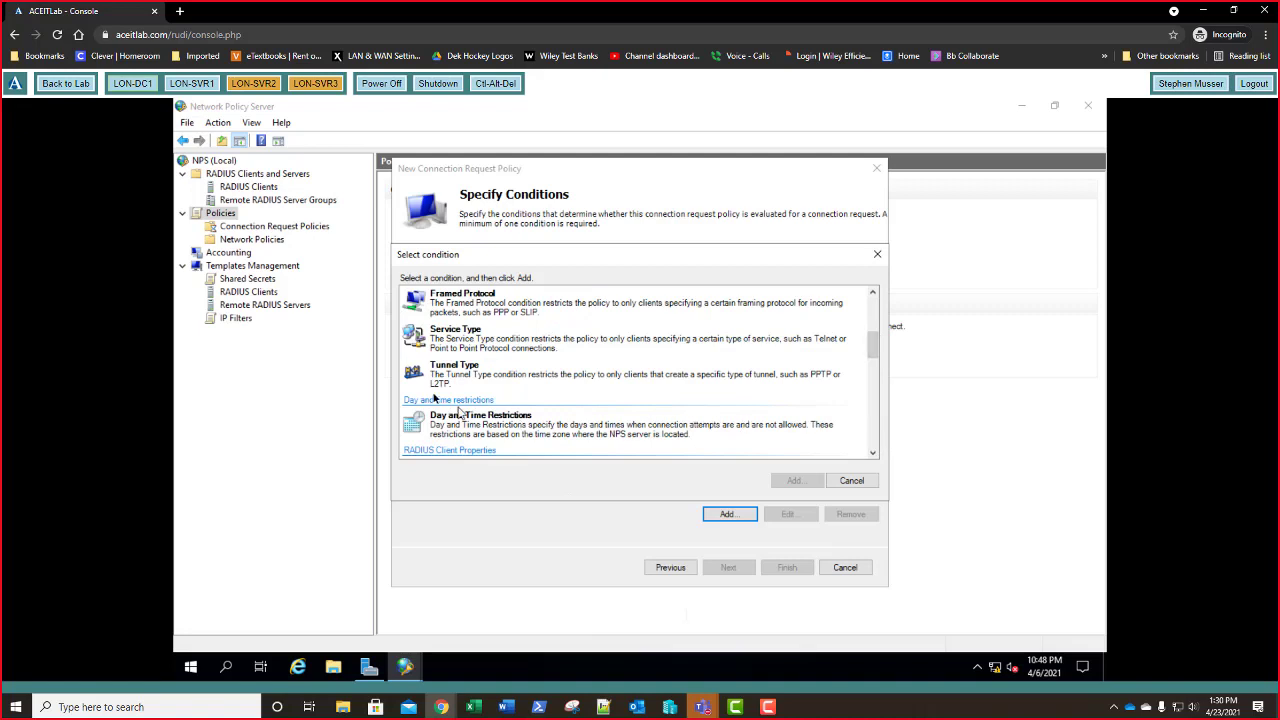
{"action": "left_click", "coordinate": [462, 383]}
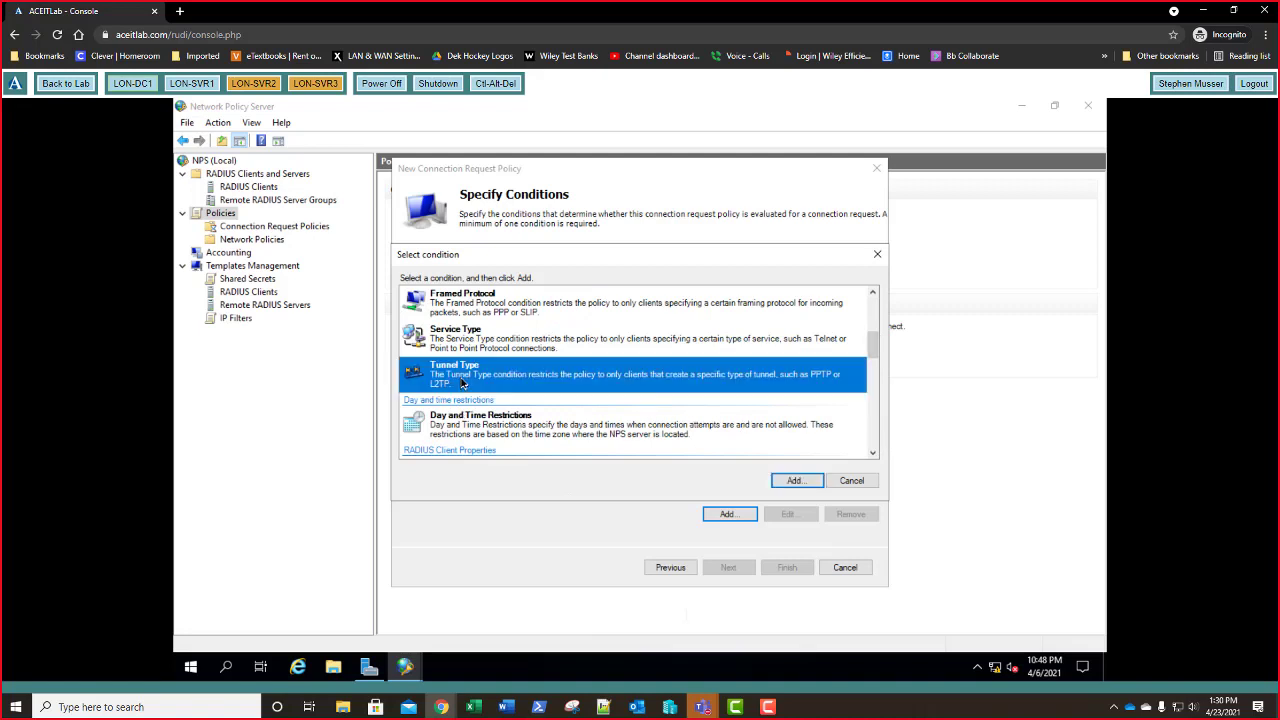
{"action": "left_click", "coordinate": [794, 482]}
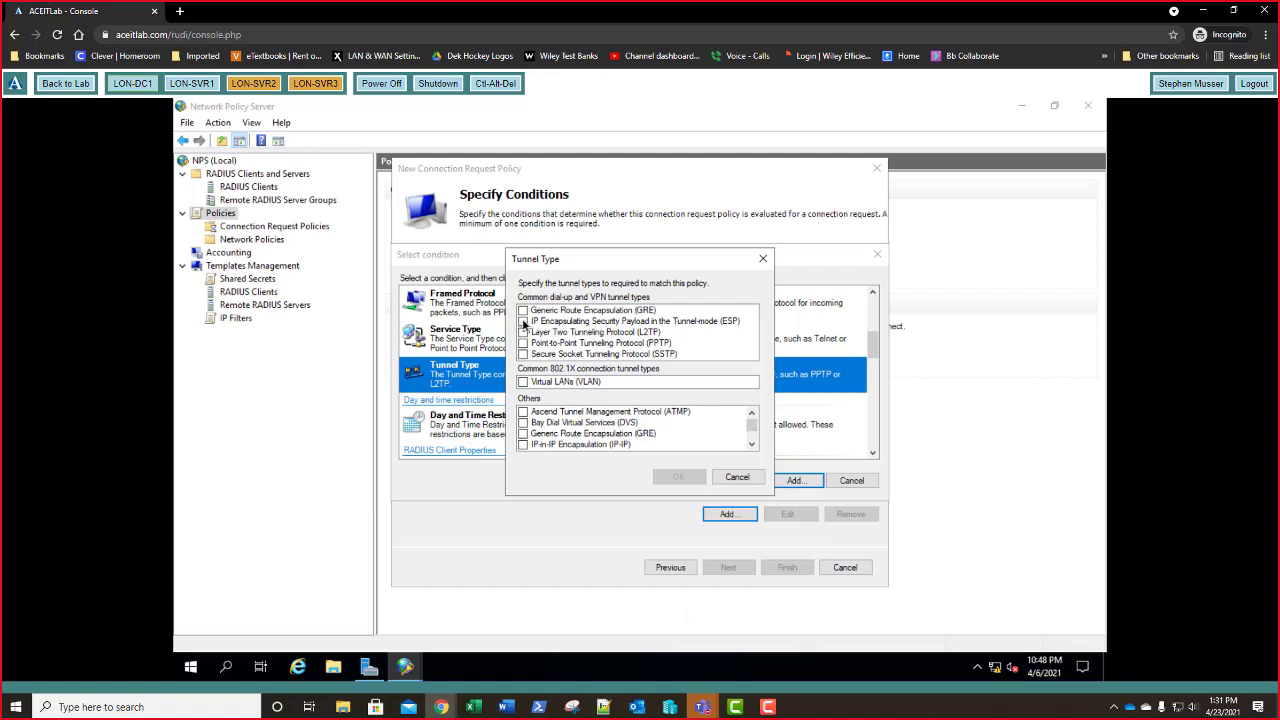
{"action": "left_click", "coordinate": [523, 321]}
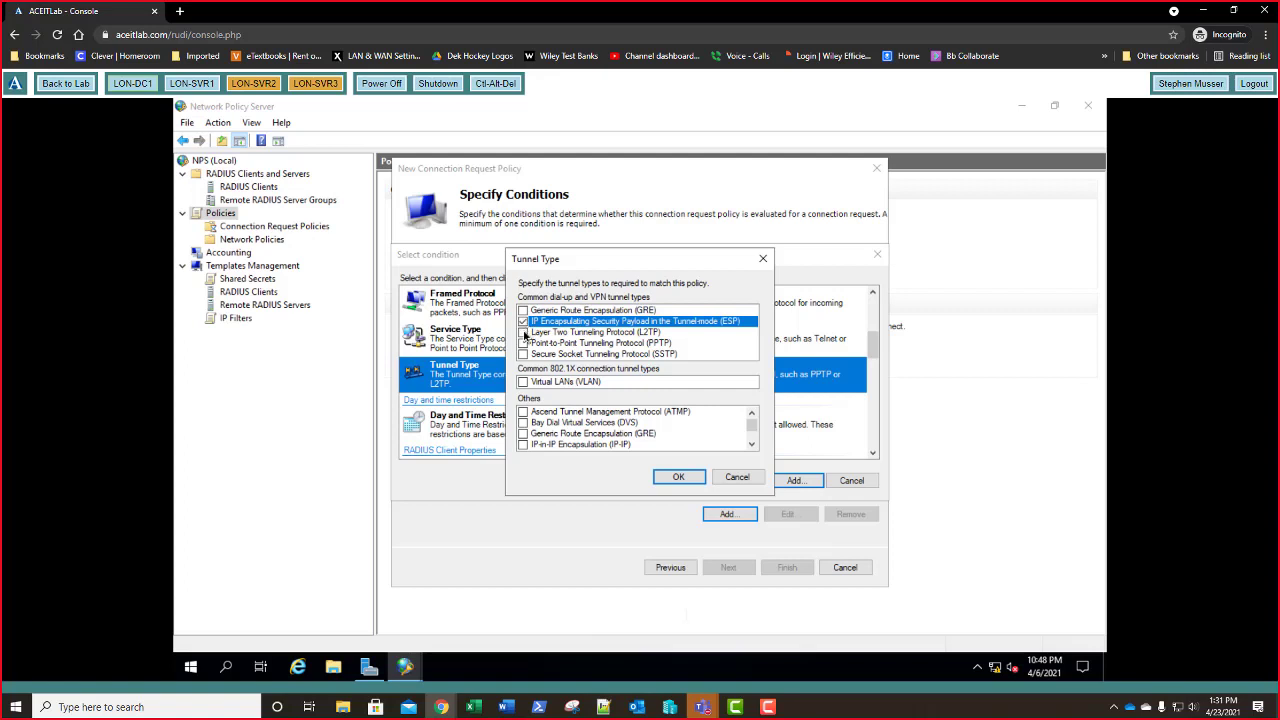
{"action": "left_click", "coordinate": [524, 334]}
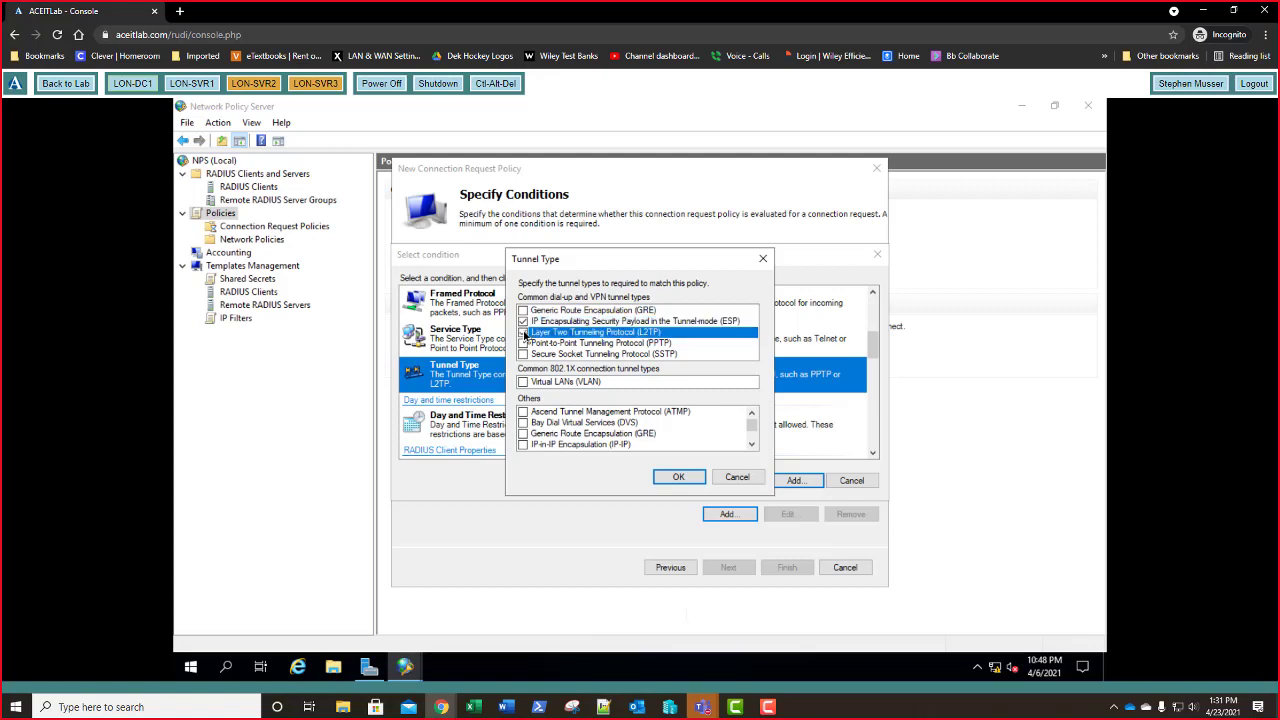
{"action": "left_click", "coordinate": [524, 334]}
{"action": "left_click", "coordinate": [524, 355]}
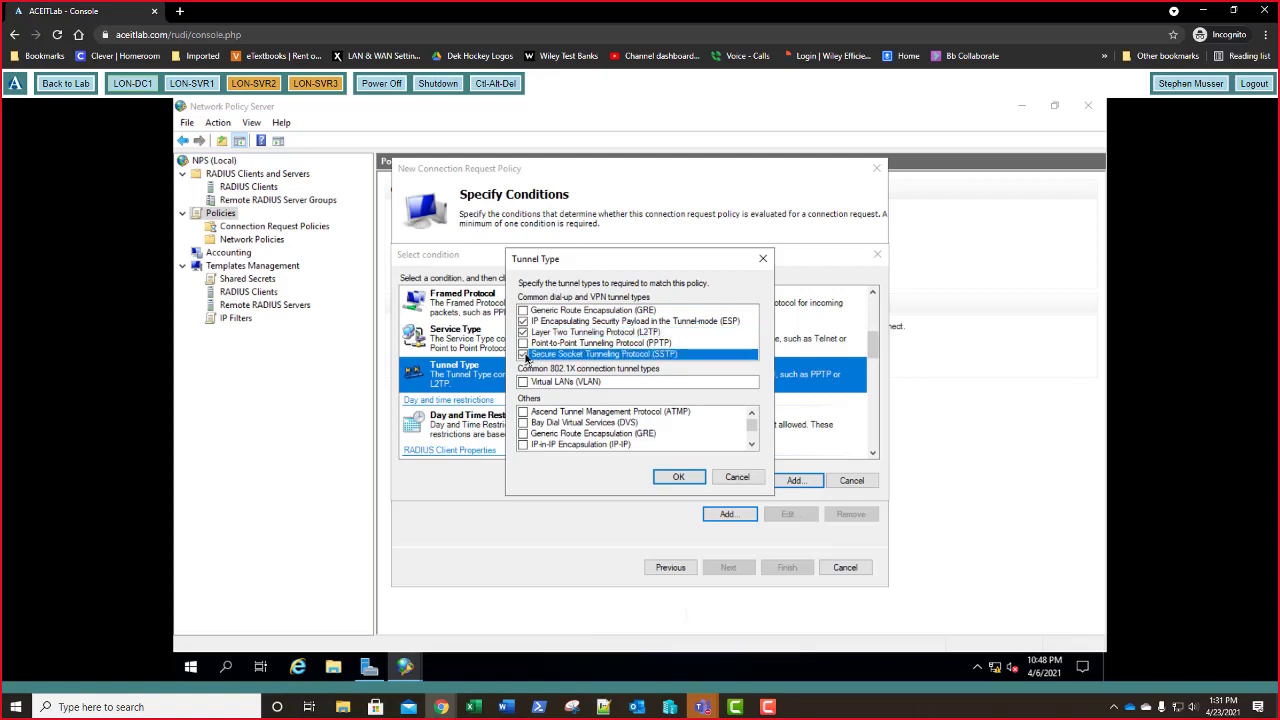
{"action": "left_click", "coordinate": [679, 478]}
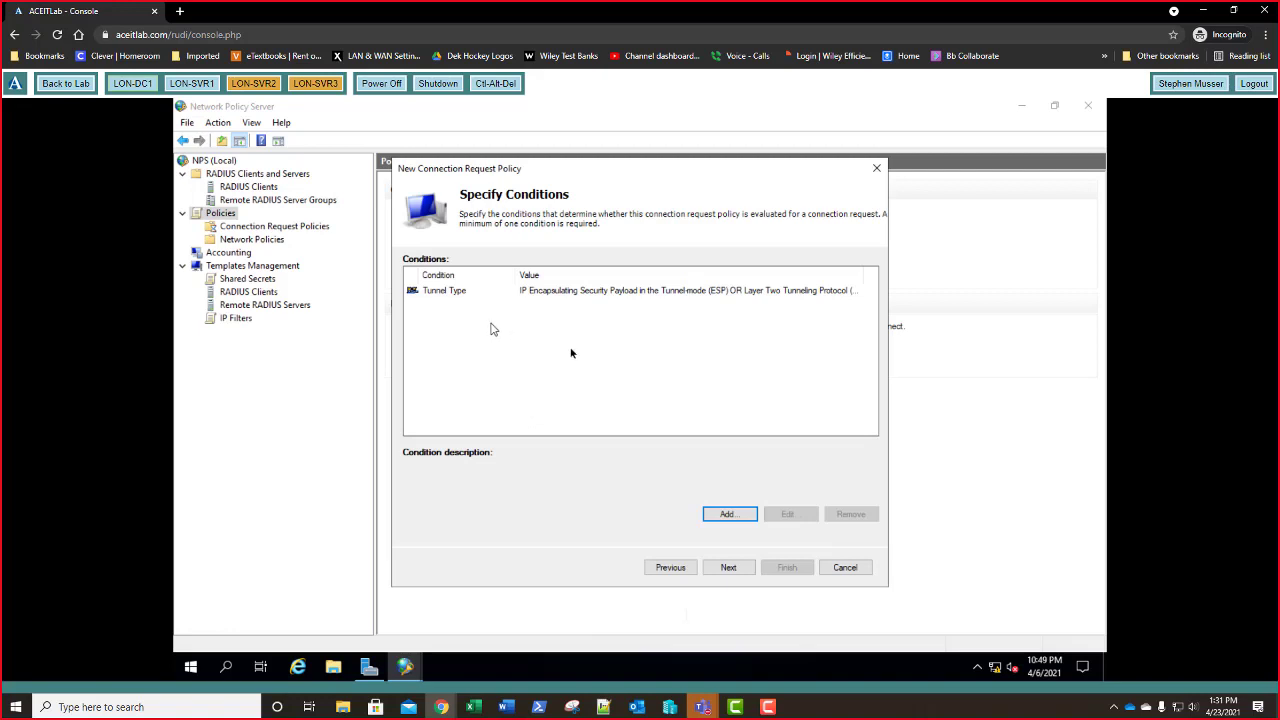
- Add a Day and Time Restrictions condition permitting Monday–Friday, 8 AM to 5 PM
{"action": "left_click", "coordinate": [727, 515]}
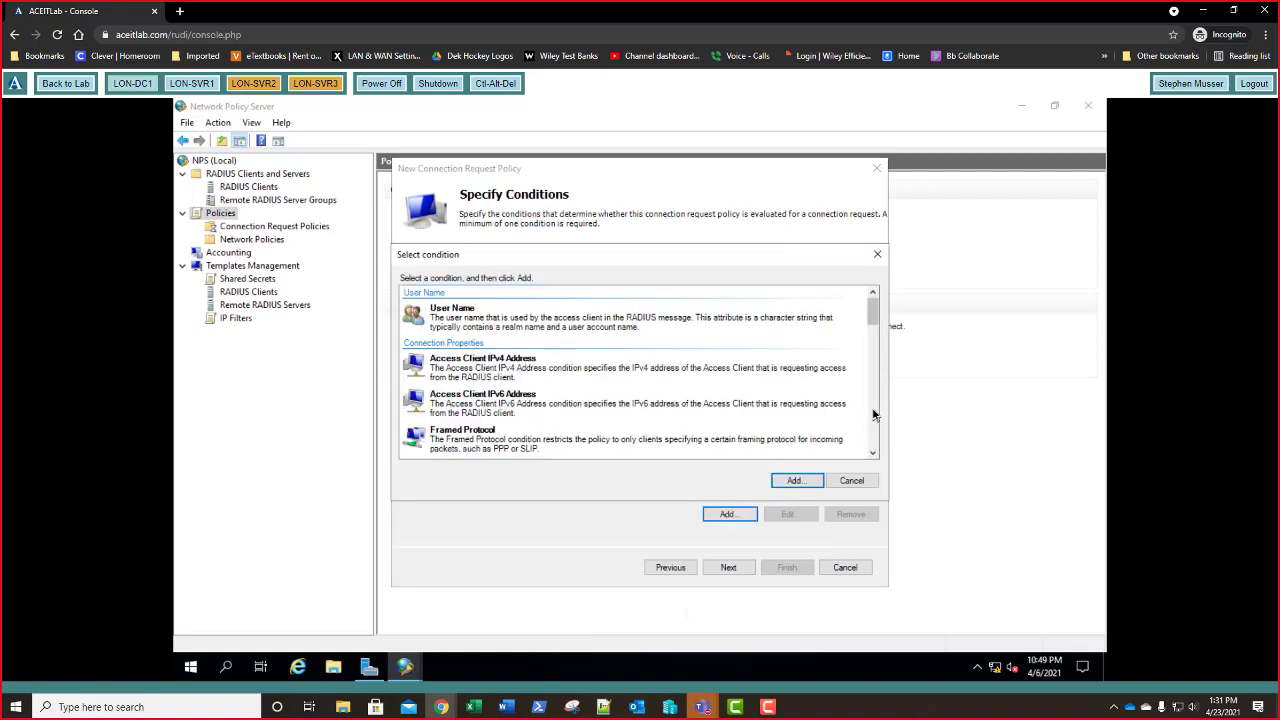
{"action": "left_click", "coordinate": [873, 414]}
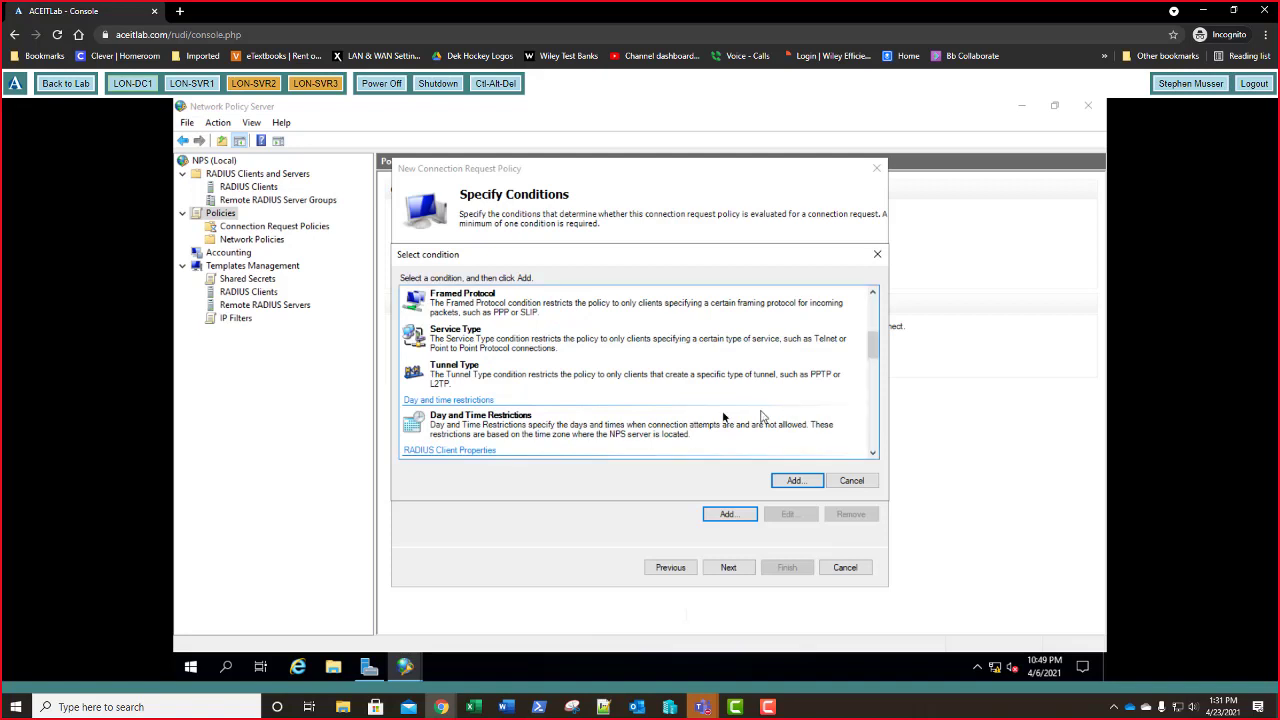
{"action": "left_click", "coordinate": [593, 430]}
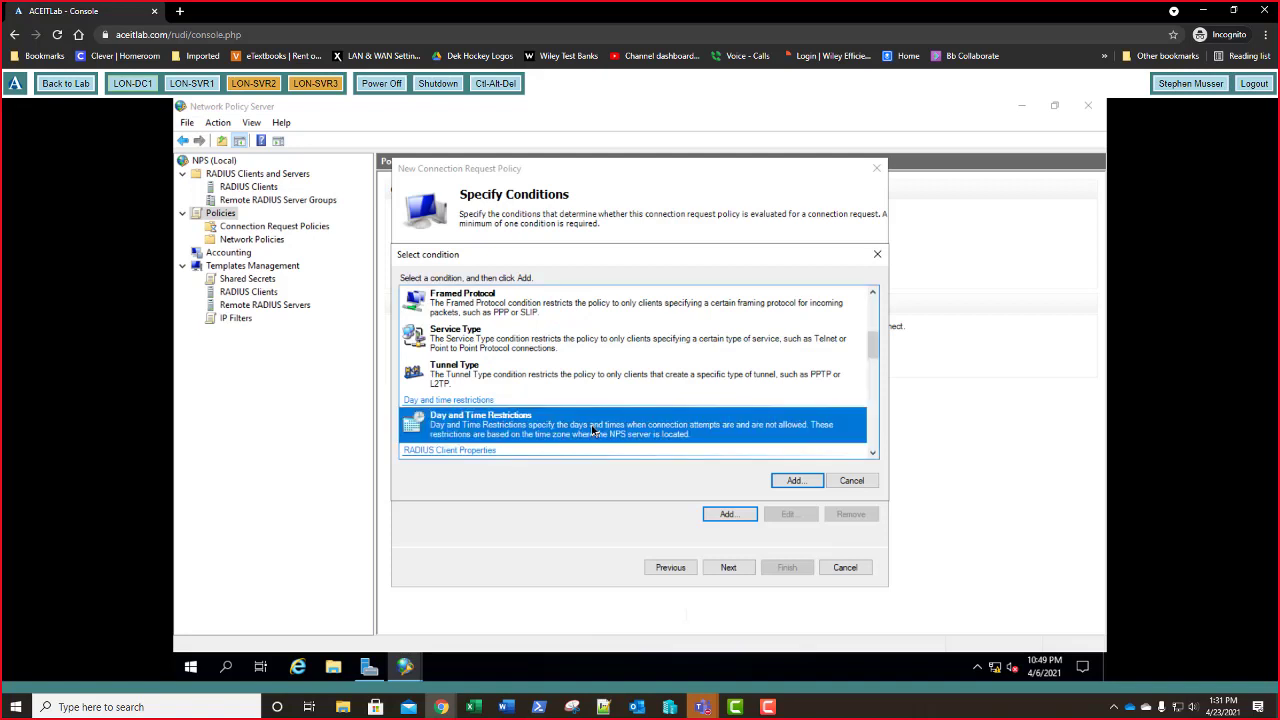
{"action": "left_click", "coordinate": [795, 480]}
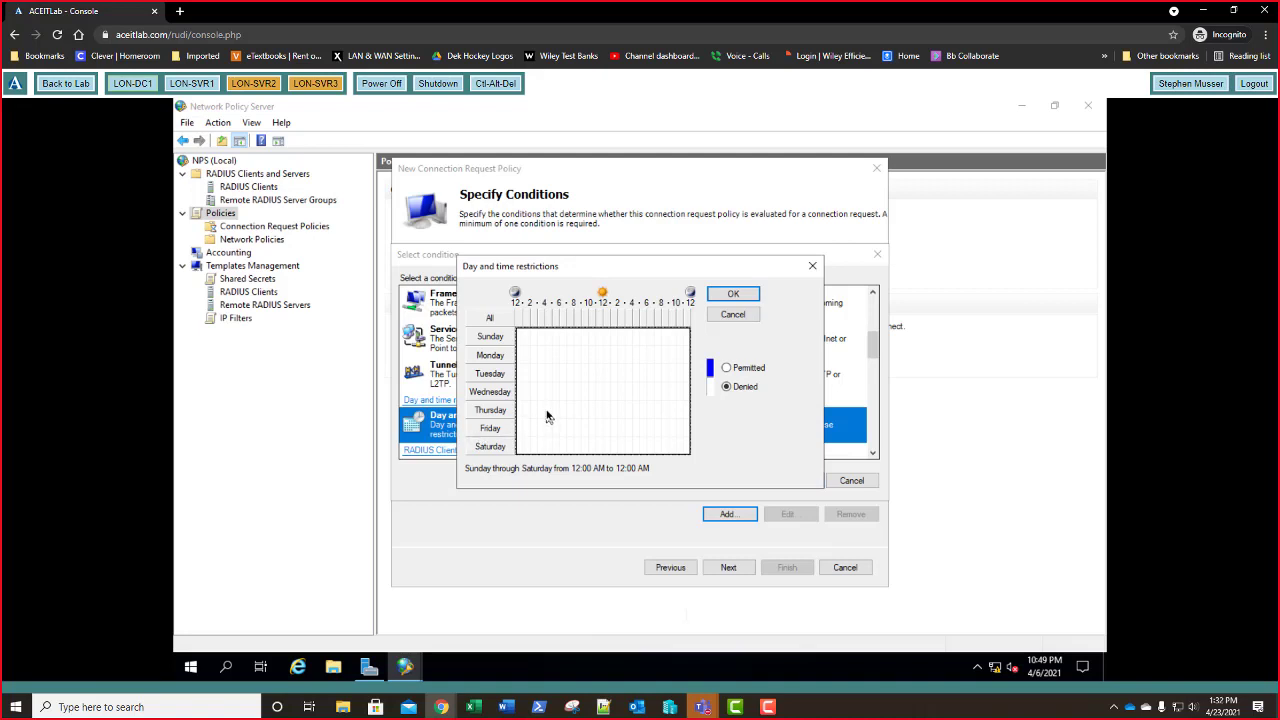
{"action": "left_click", "coordinate": [577, 355]}
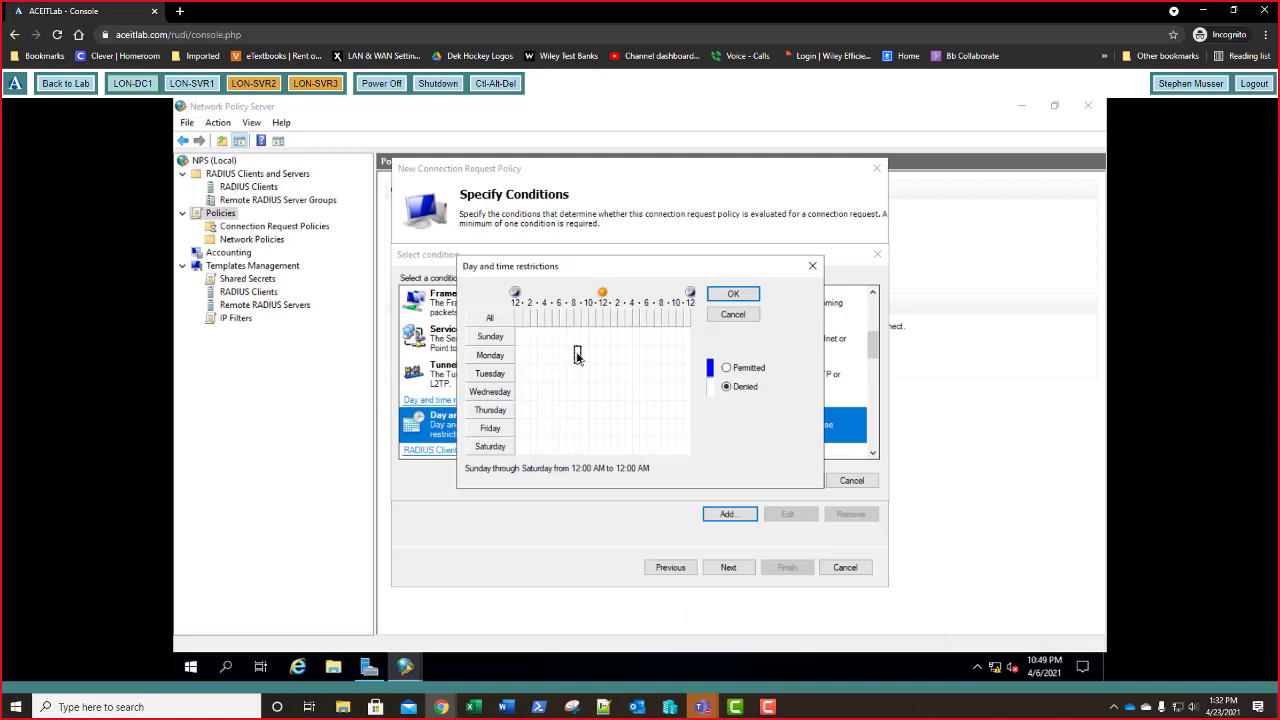
{"action": "left_click_drag", "start_coordinate": [577, 355], "coordinate": [636, 431]}
{"action": "left_click", "coordinate": [727, 368]}
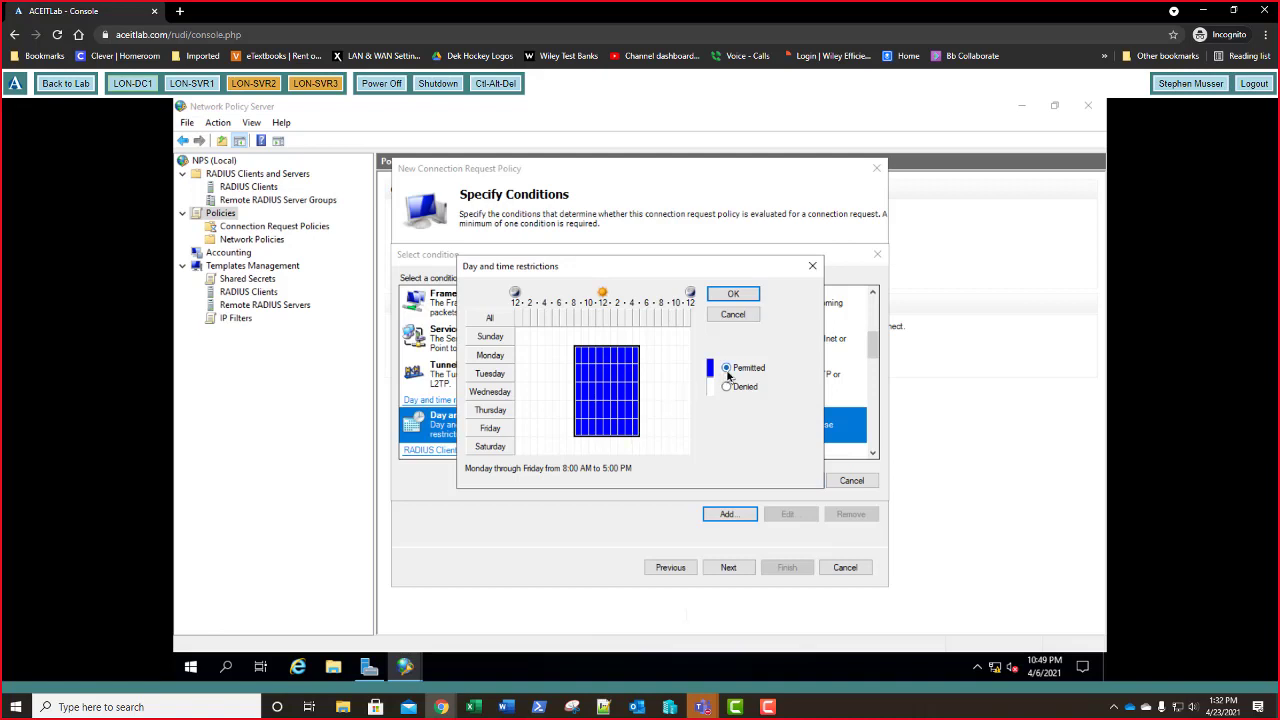
{"action": "left_click", "coordinate": [731, 293]}
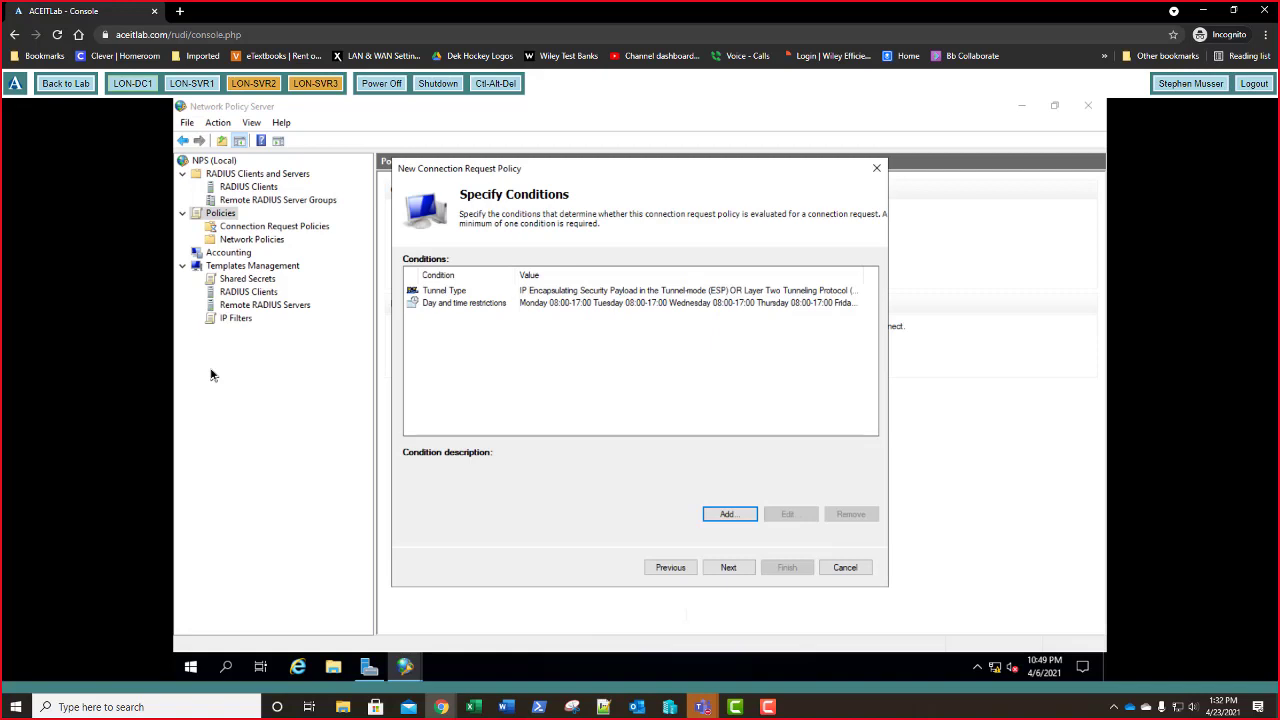
- Step through the remaining pages keeping local-computer authentication, and finish Connection Request Policy 1
{"action": "left_click", "coordinate": [729, 573]}
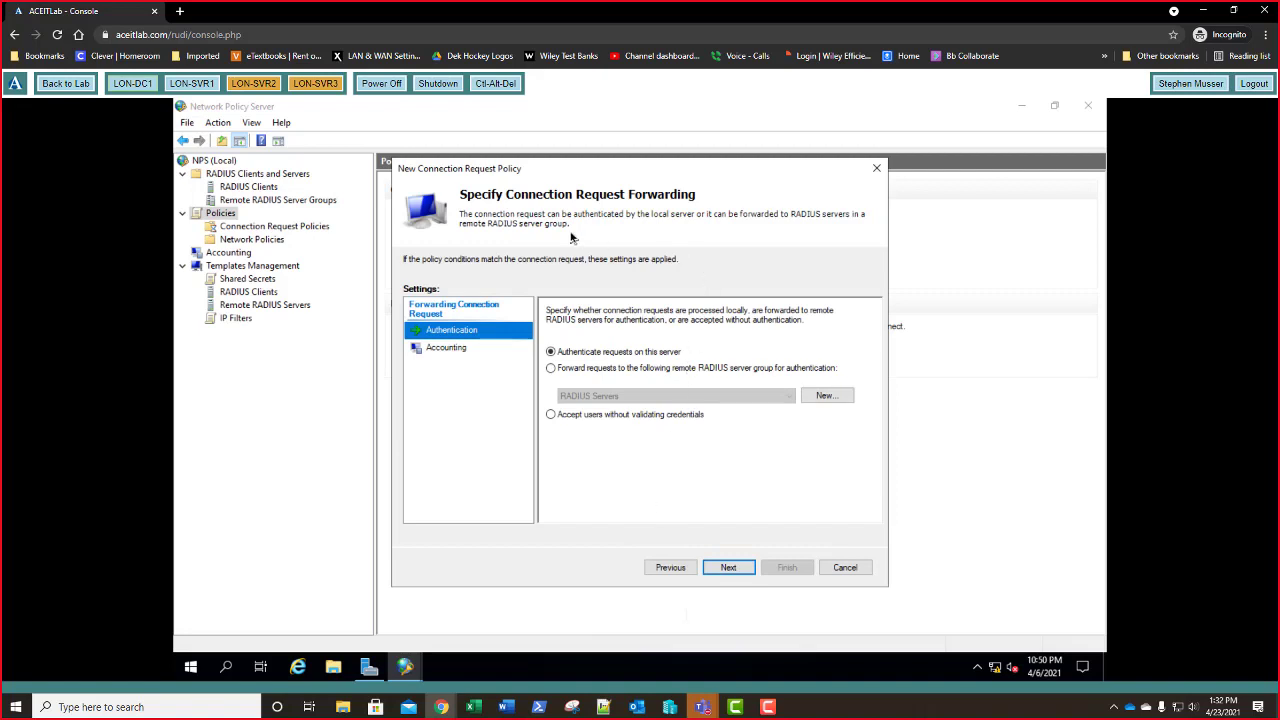
{"action": "left_click", "coordinate": [730, 569]}
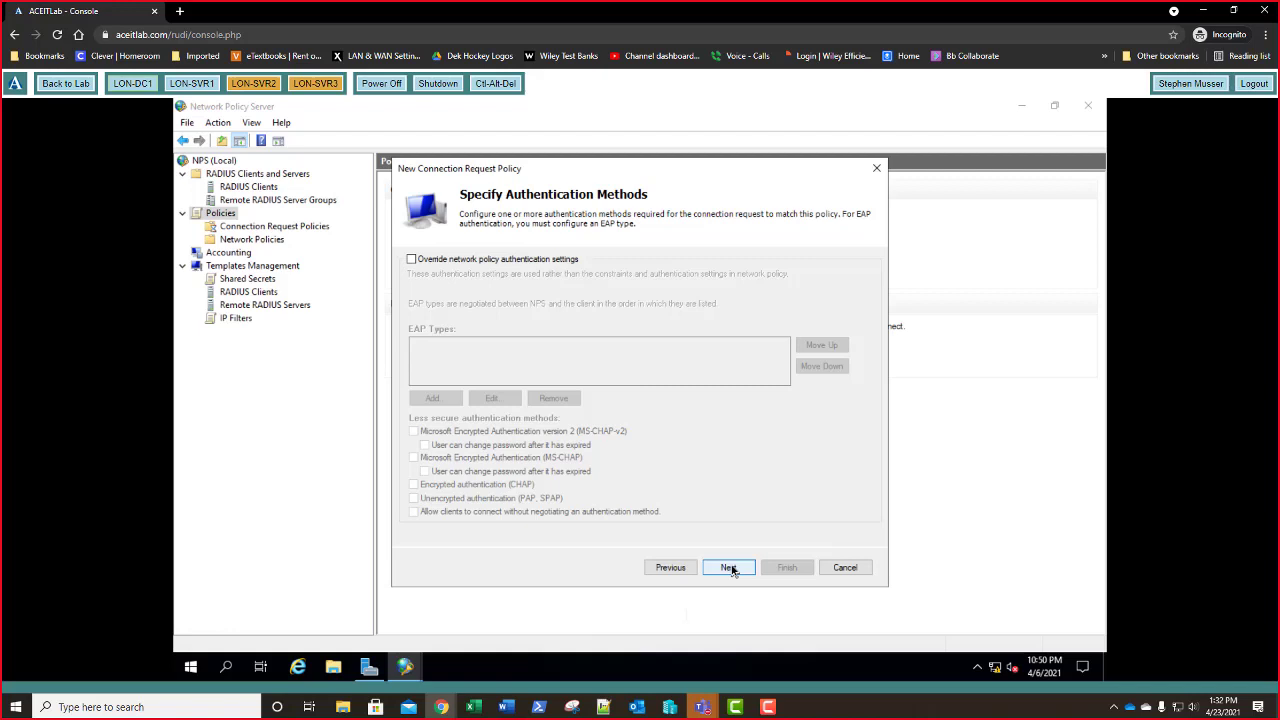
{"action": "left_click", "coordinate": [730, 568]}
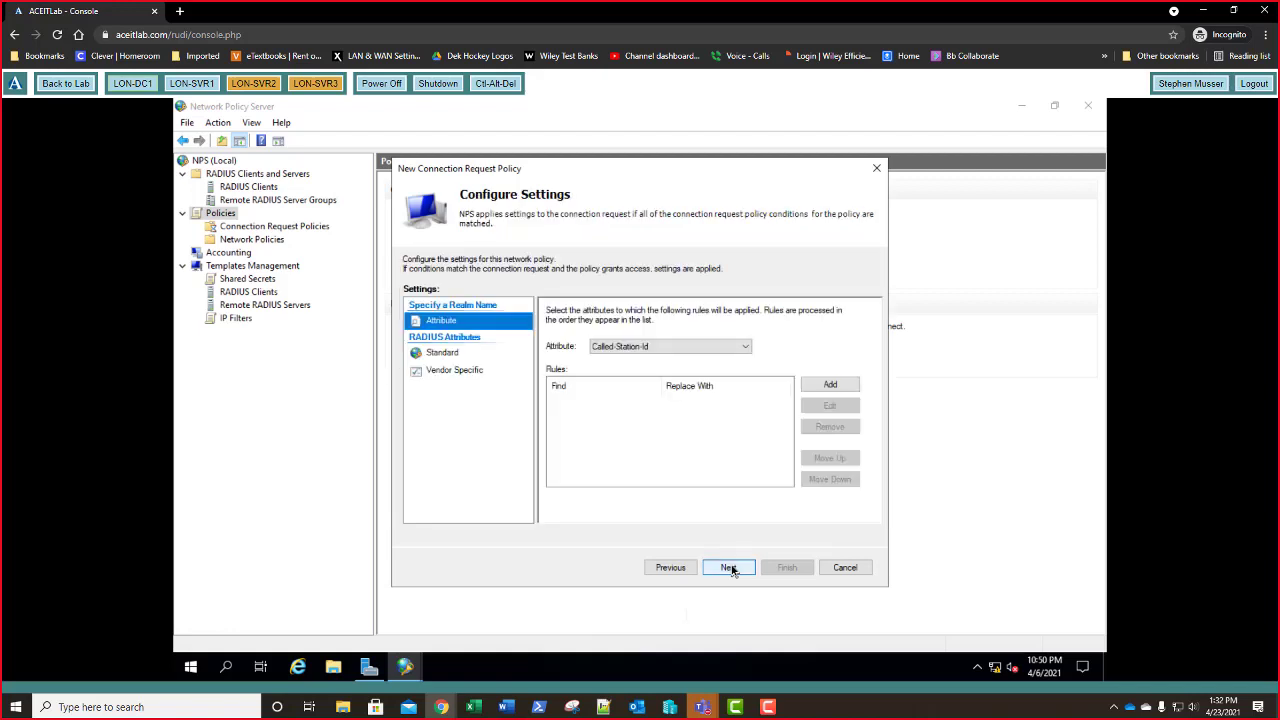
{"action": "left_click", "coordinate": [730, 568]}
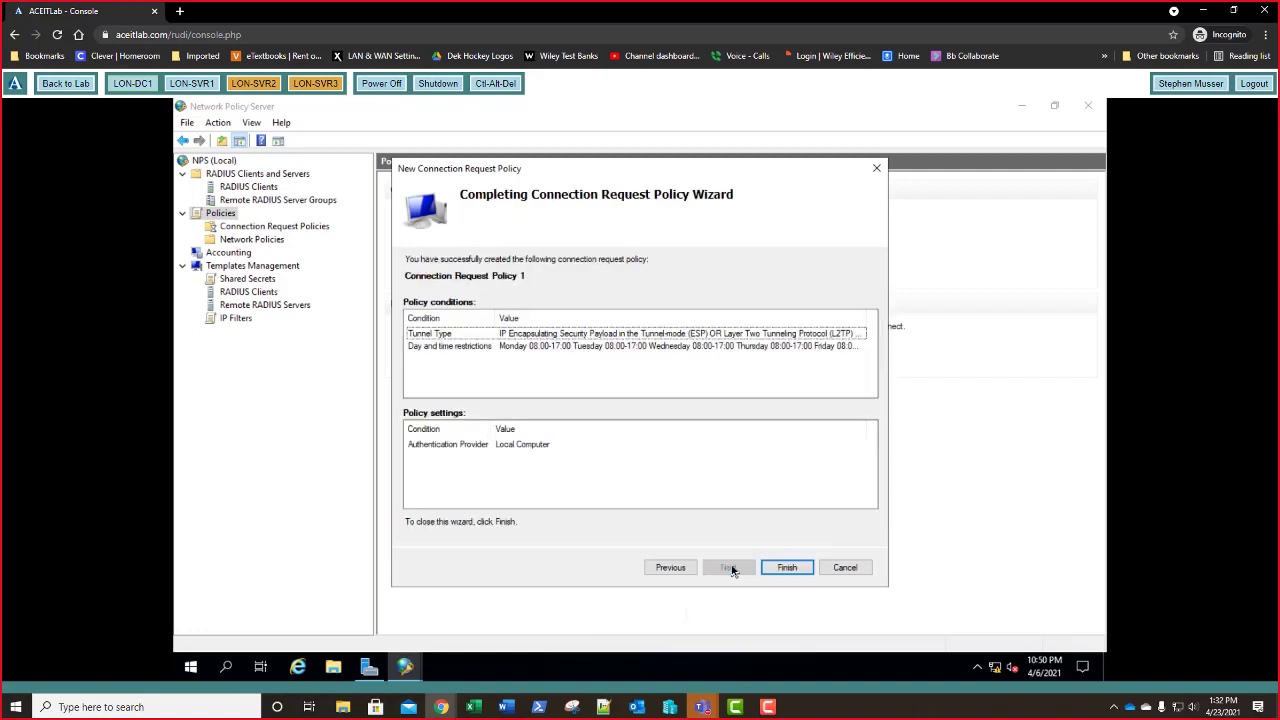
{"action": "left_click", "coordinate": [788, 568]}
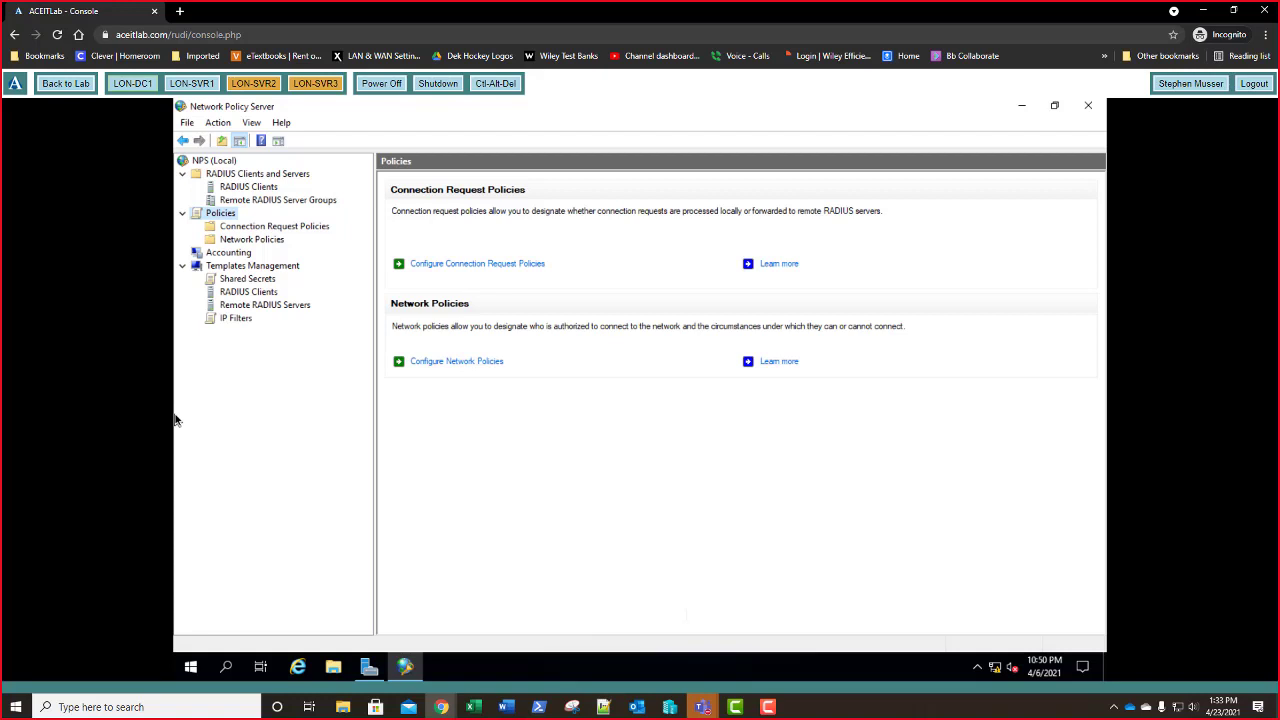
- View the Connection Request Policies list, then start a new policy from the Network Policies node
{"action": "left_click", "coordinate": [268, 230]}
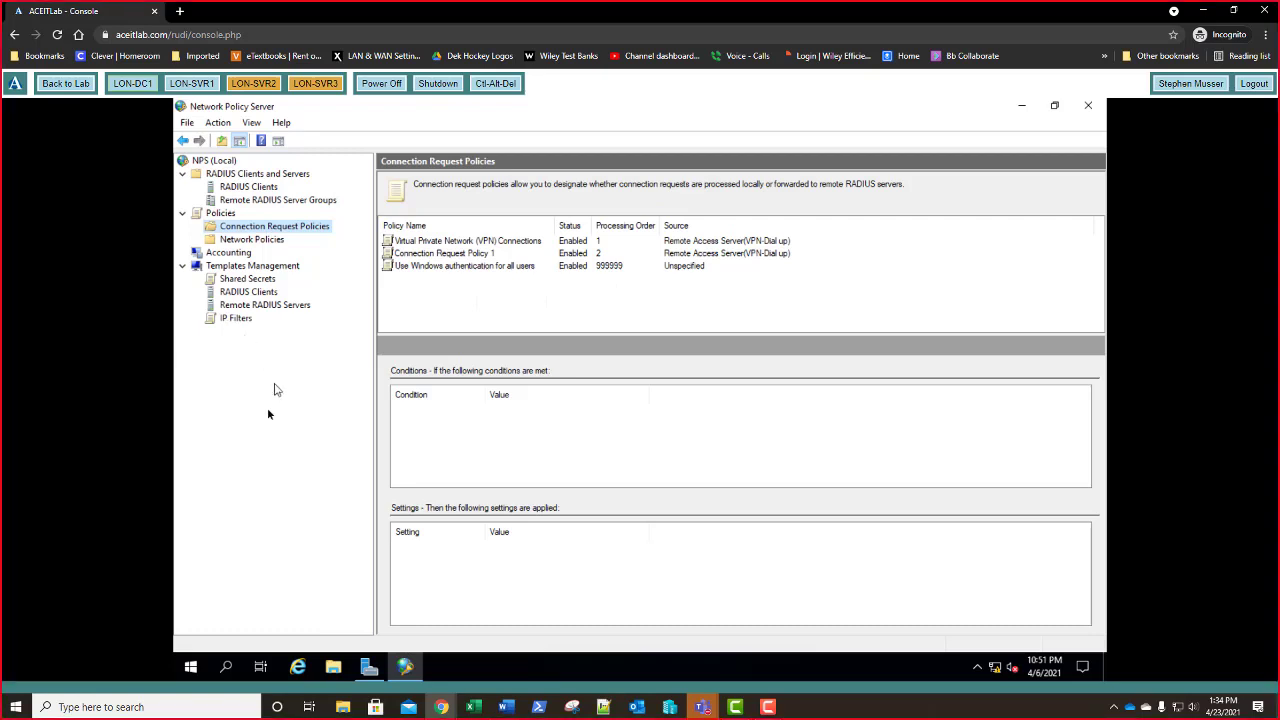
{"action": "right_click", "coordinate": [263, 244]}
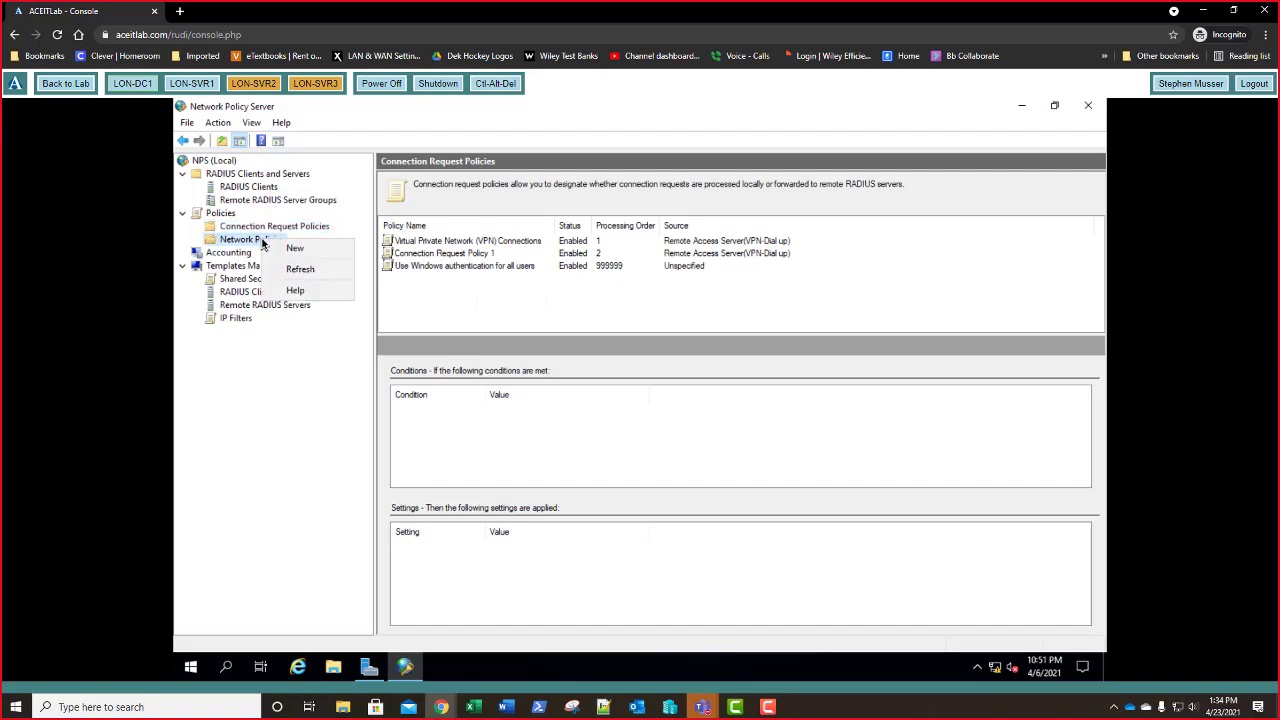
{"action": "left_click", "coordinate": [279, 251]}
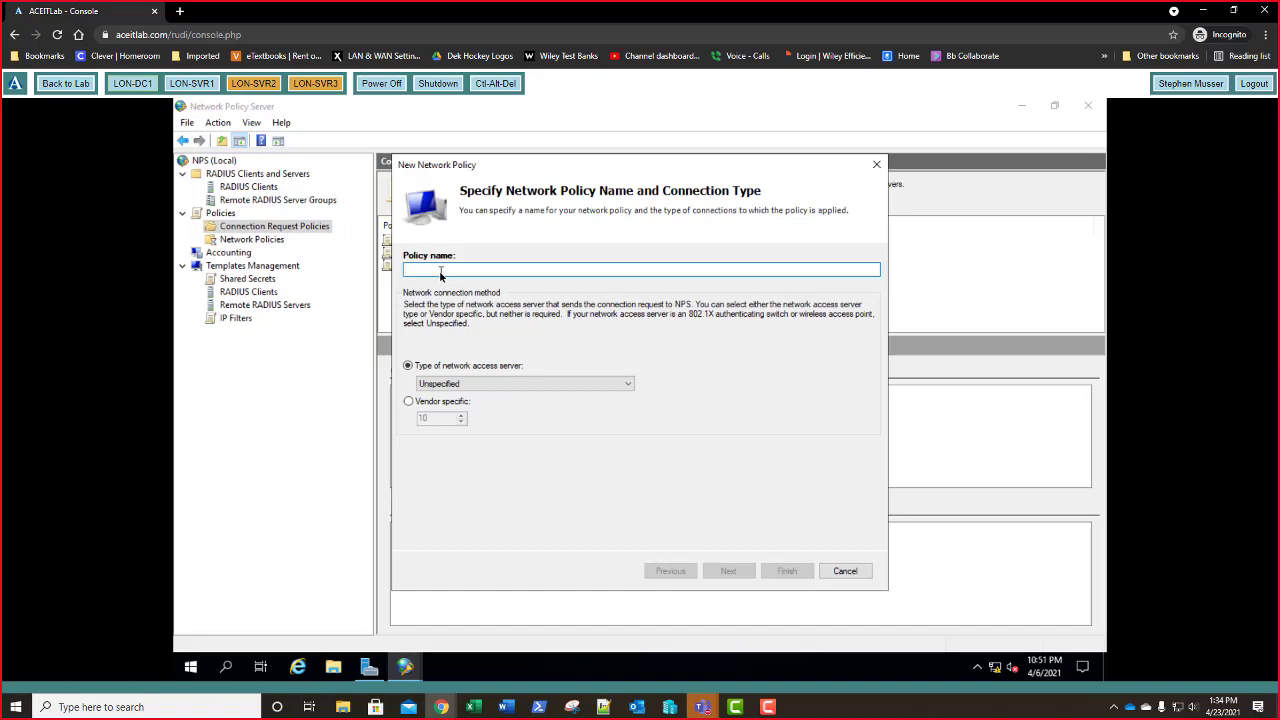
- Name the policy 'Network Policy 1', choose Remote Access Server (VPN-Dial up), and advance to conditions
{"action": "type", "text": "Network Policy 1"}
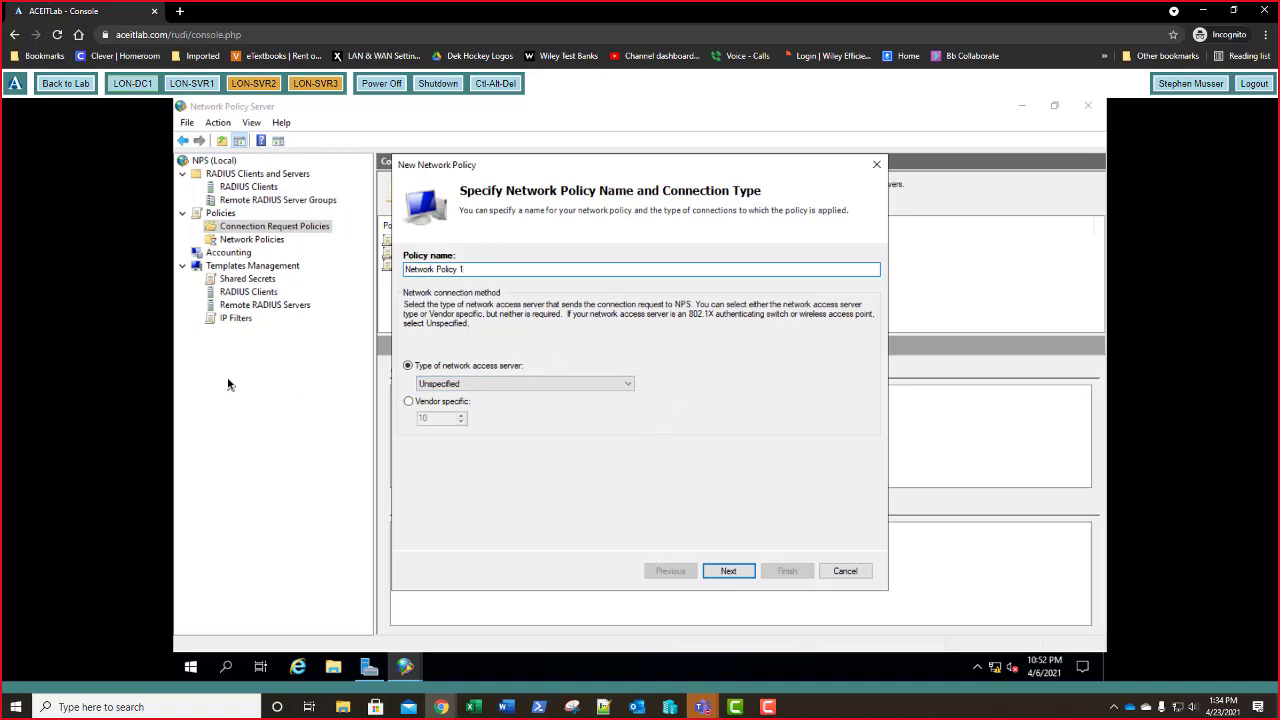
{"action": "left_click", "coordinate": [499, 384]}
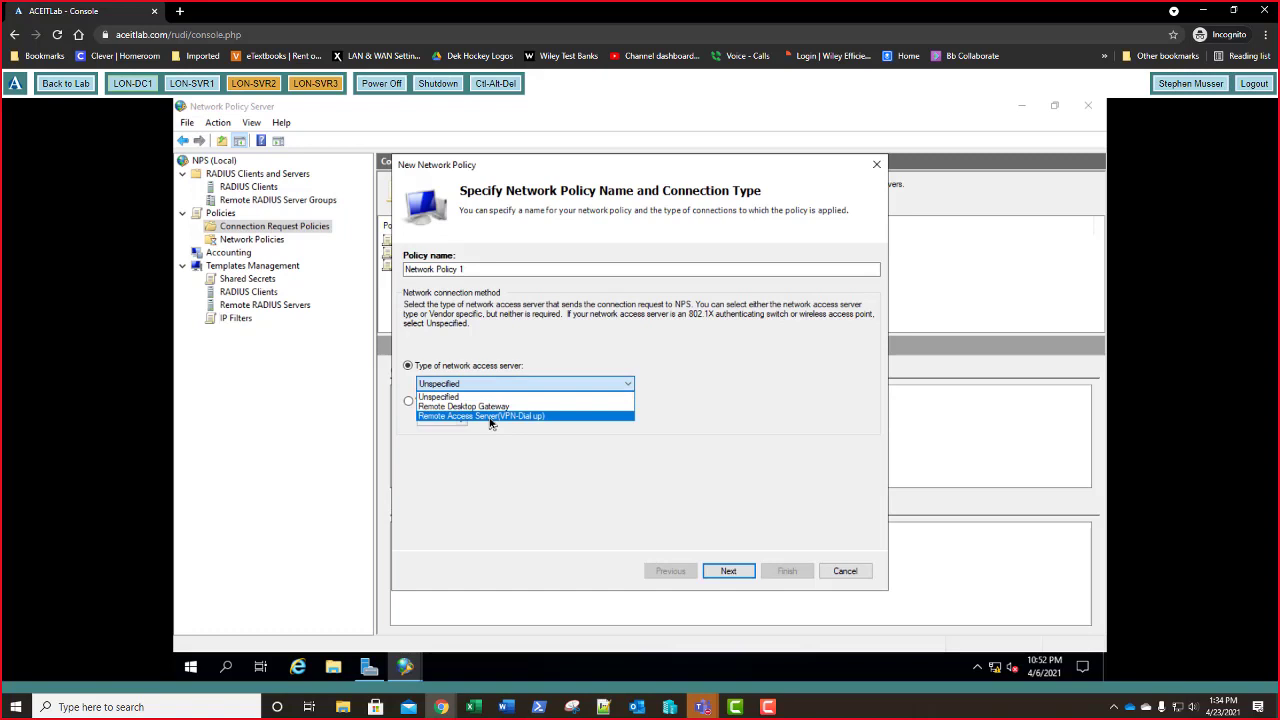
{"action": "left_click", "coordinate": [491, 416]}
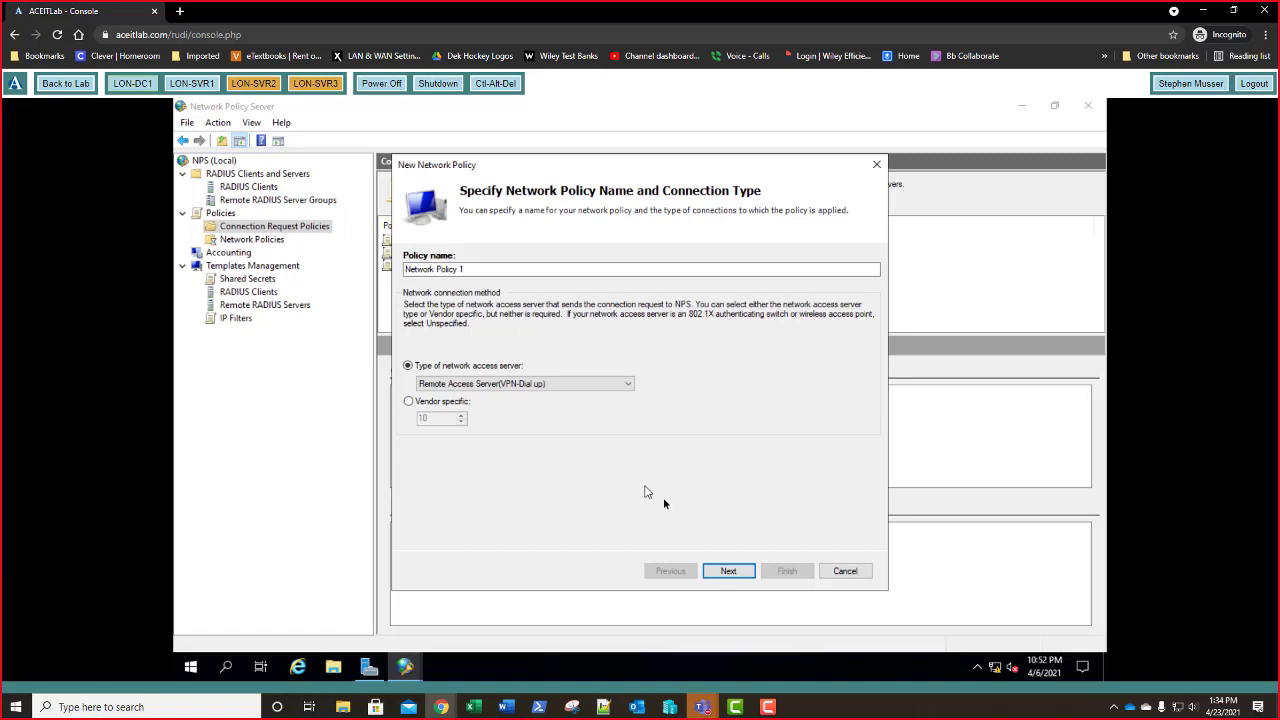
{"action": "left_click", "coordinate": [730, 572]}
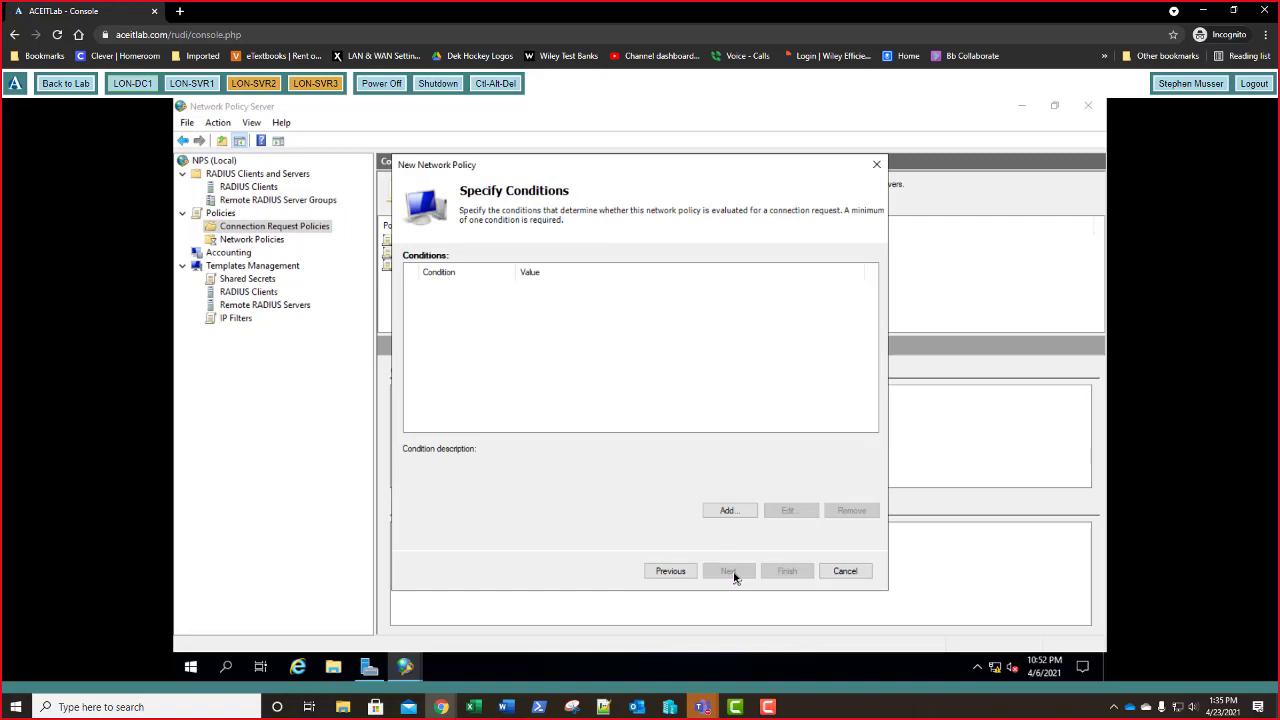
- Add a Windows Groups condition requiring membership in ADATUM\Domain Guests
{"action": "left_click", "coordinate": [671, 571]}
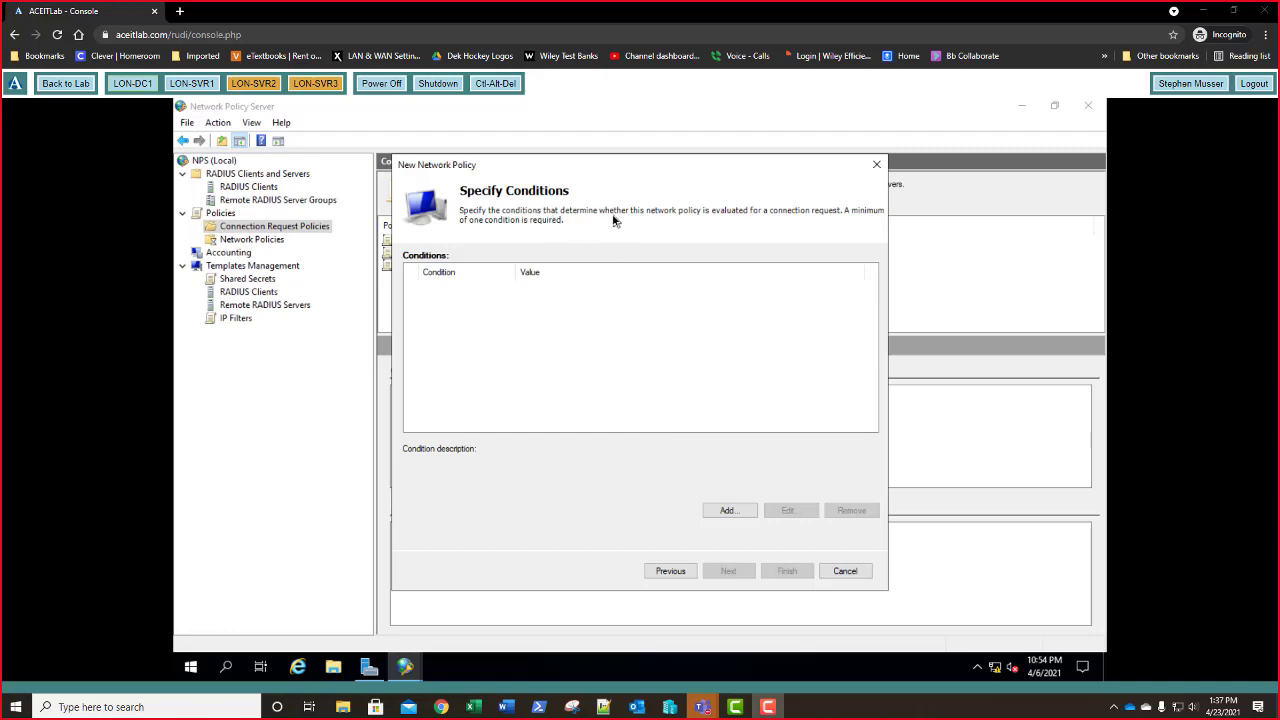
{"action": "left_click", "coordinate": [729, 511]}
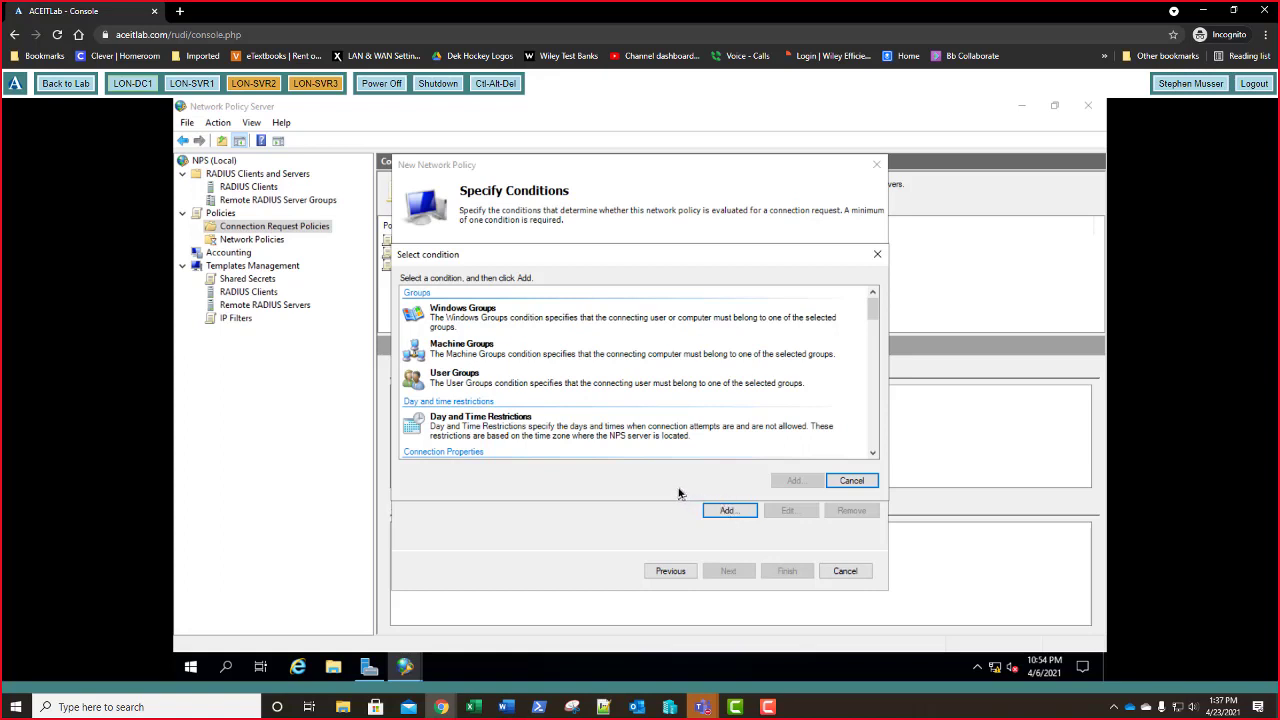
{"action": "left_click", "coordinate": [487, 319]}
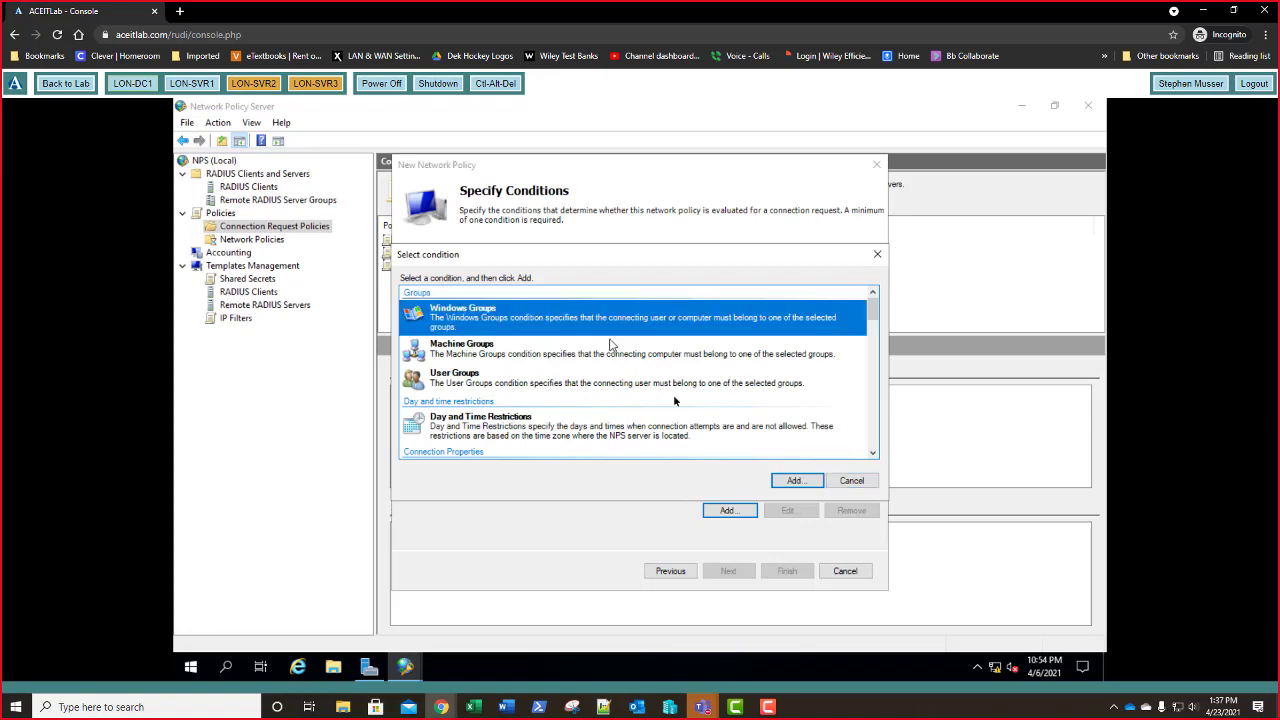
{"action": "left_click", "coordinate": [791, 481]}
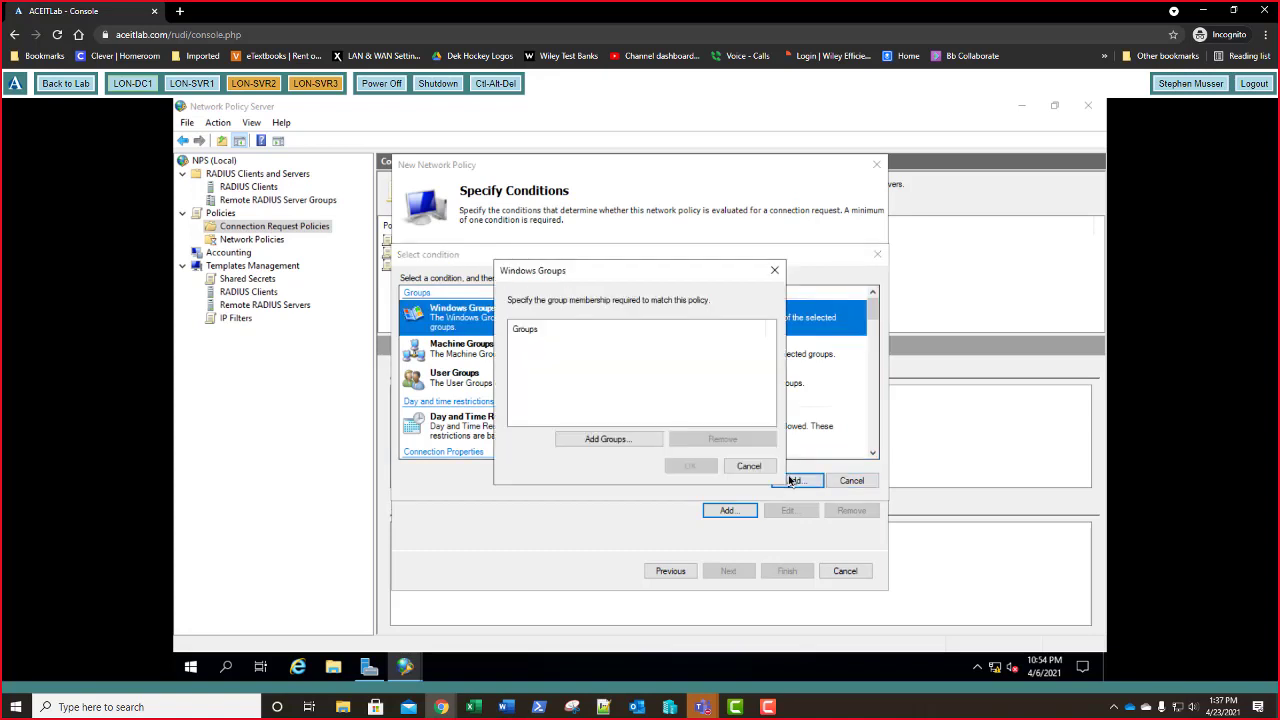
{"action": "left_click", "coordinate": [609, 439]}
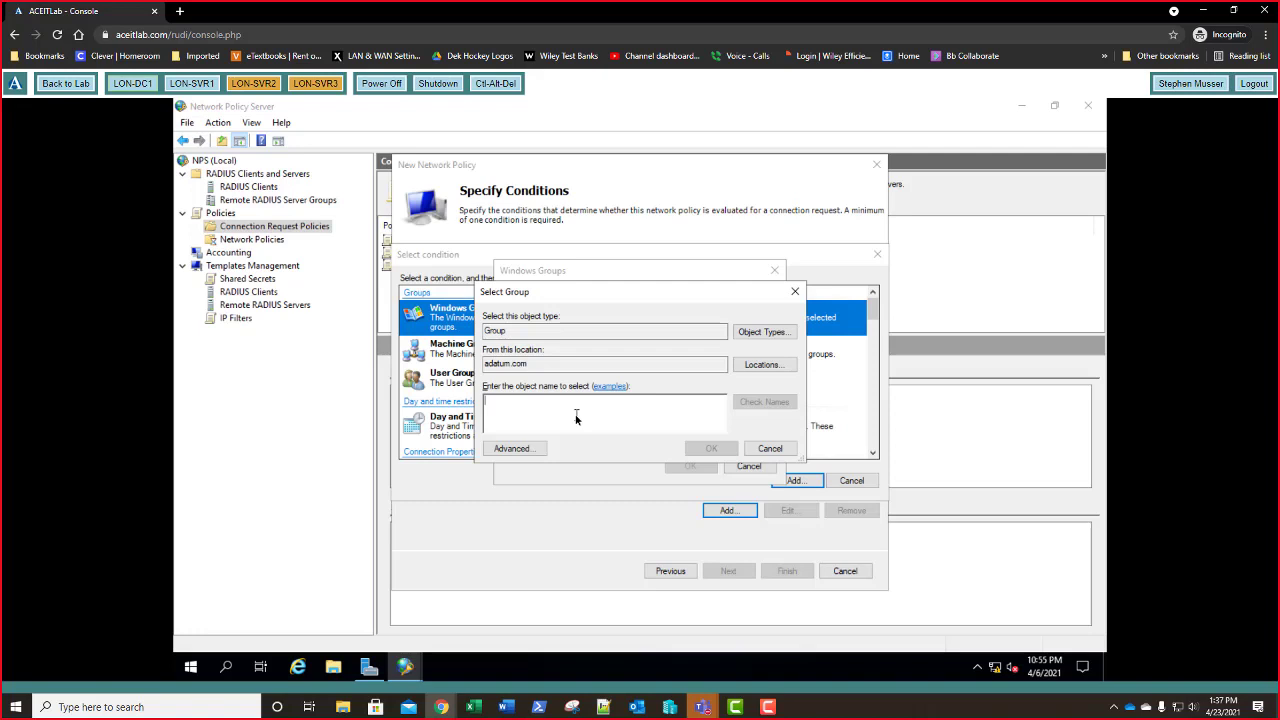
{"action": "type", "text": "domain "}
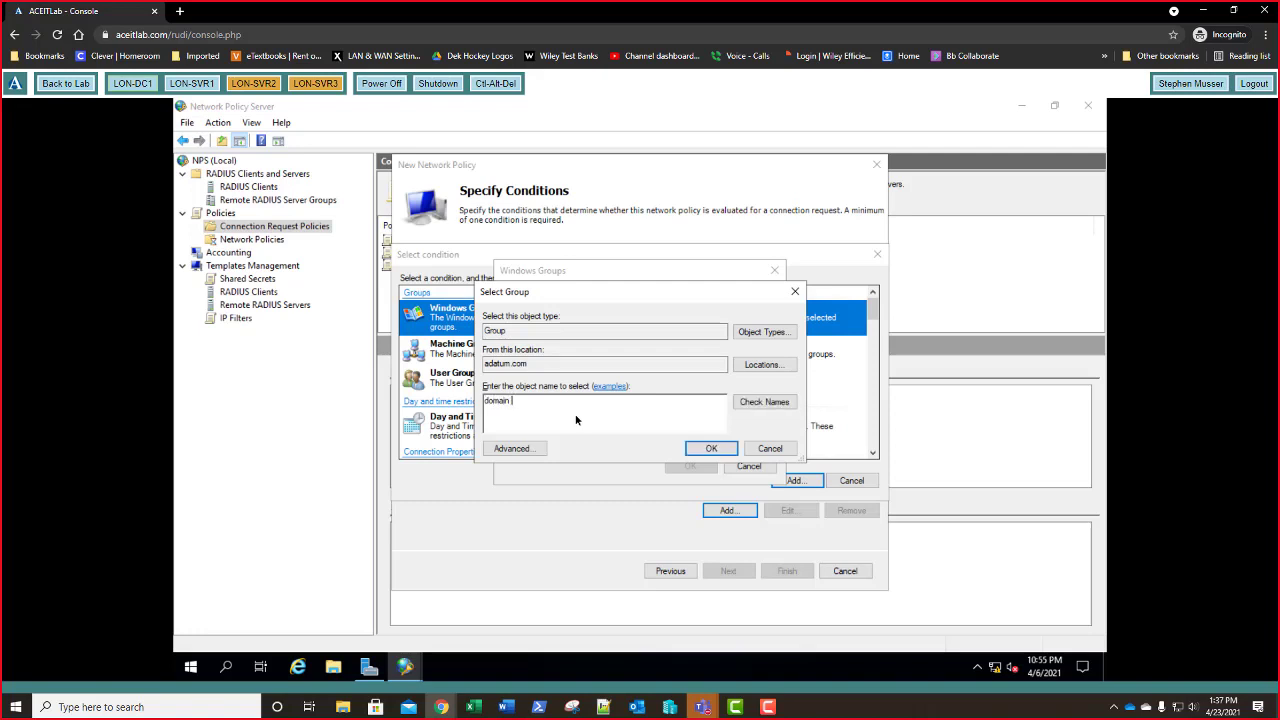
{"action": "type", "text": "guests"}
{"action": "left_click", "coordinate": [711, 449]}
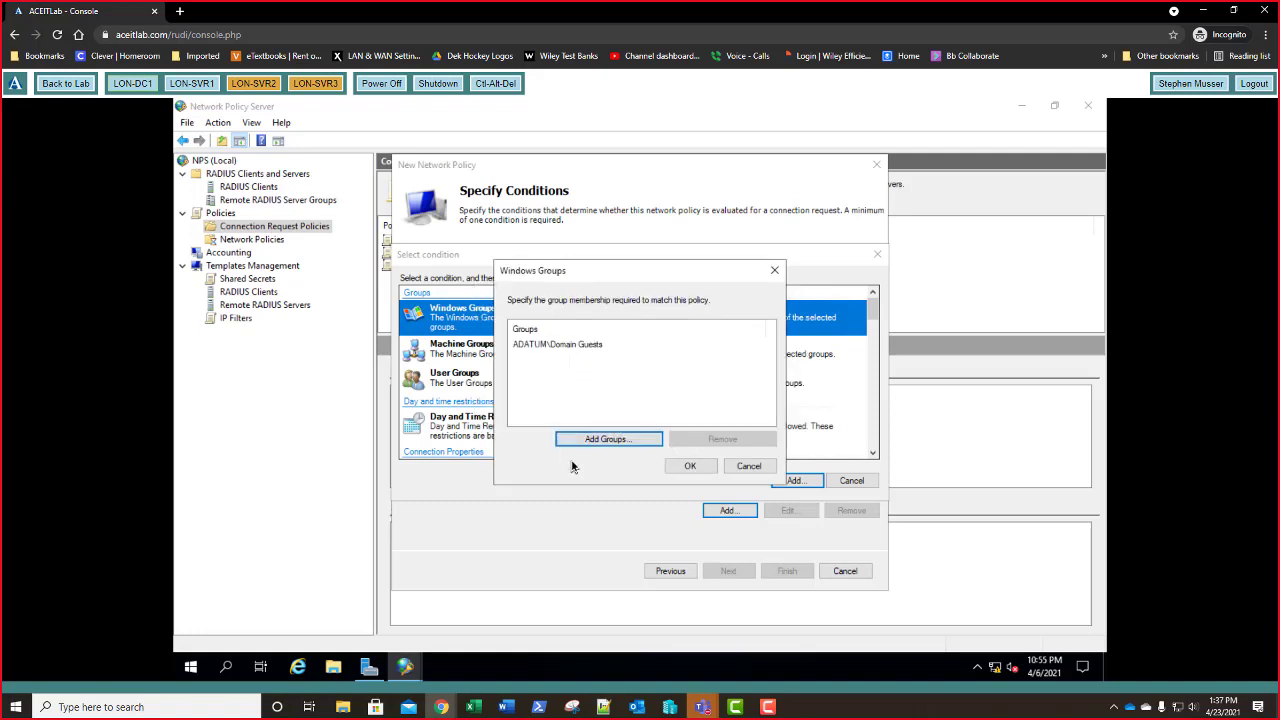
{"action": "left_click", "coordinate": [573, 347]}
{"action": "left_click", "coordinate": [690, 468]}
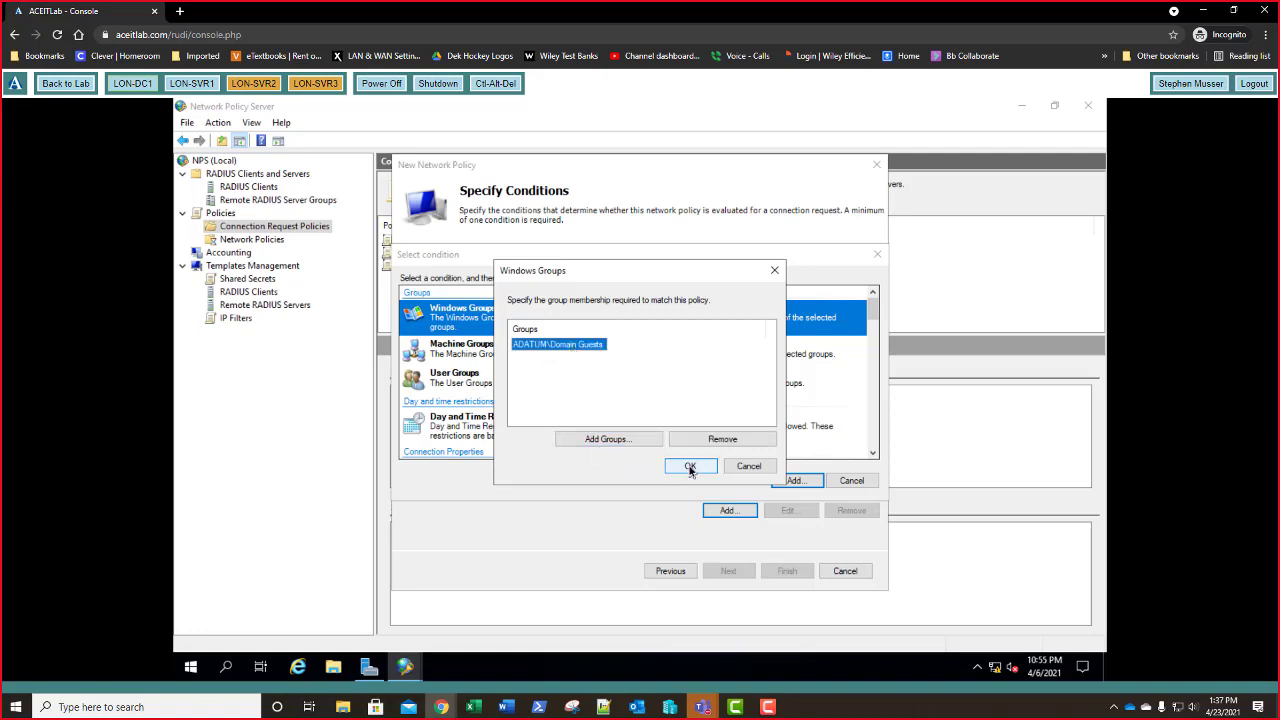
{"action": "left_click", "coordinate": [690, 468]}
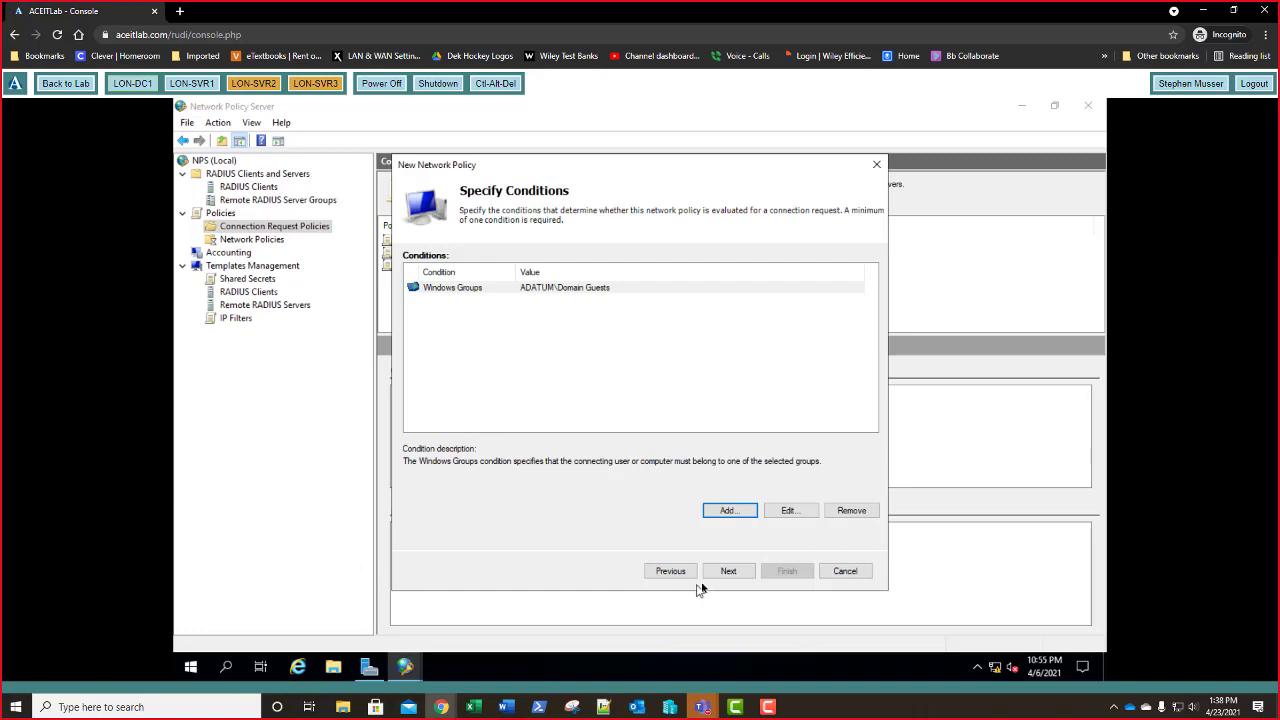
{"action": "left_click", "coordinate": [729, 571]}
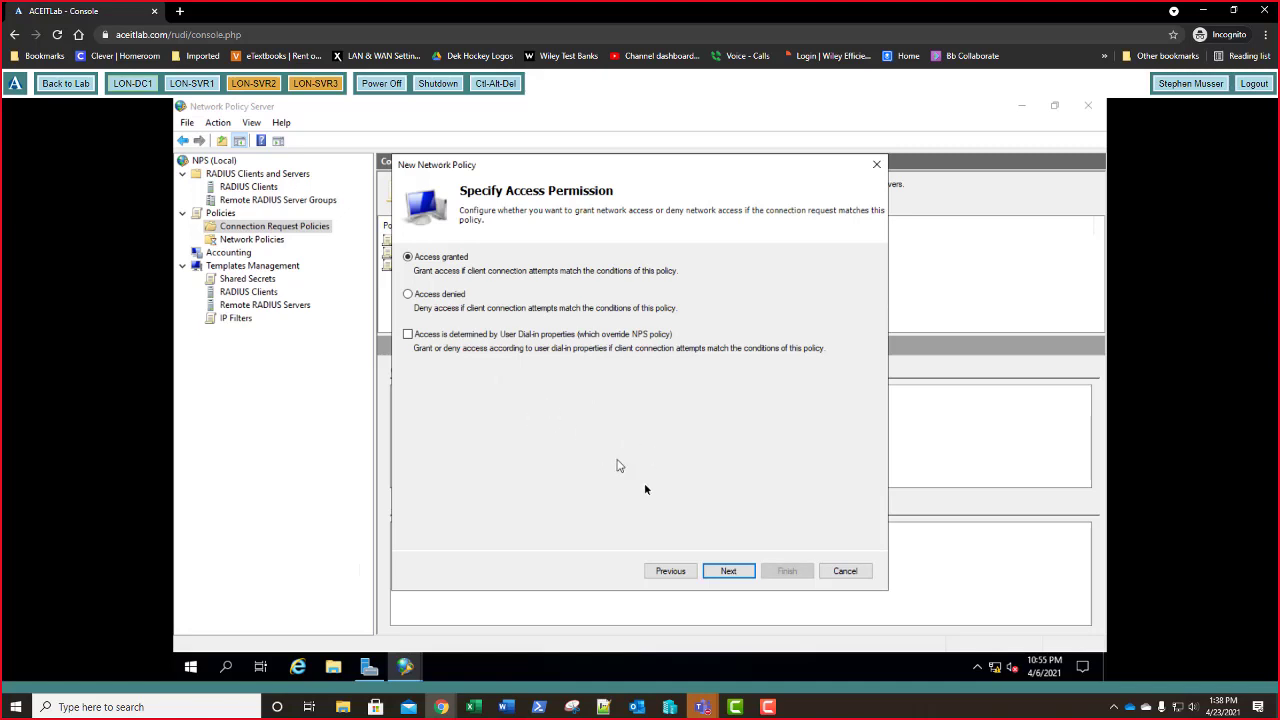
- Keep Access granted and the default MS-CHAP authentication methods, advancing to the constraints page
{"action": "left_click", "coordinate": [729, 571]}
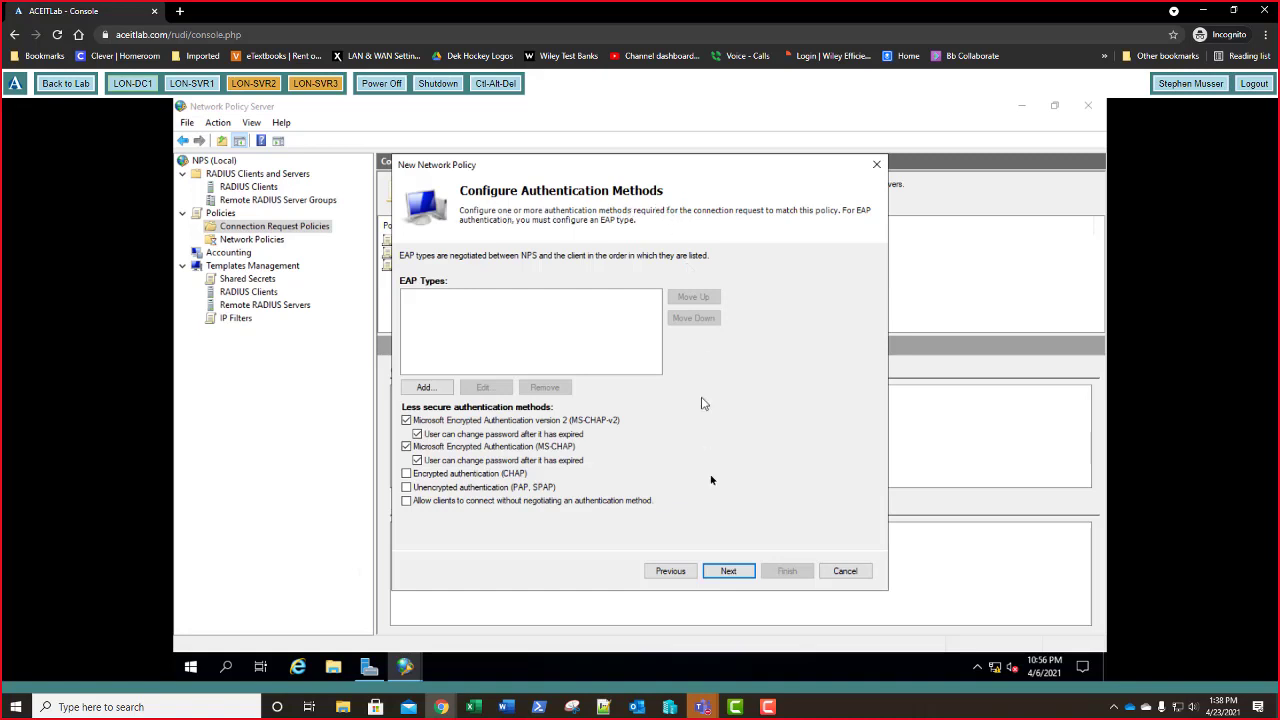
{"action": "left_click", "coordinate": [729, 569]}
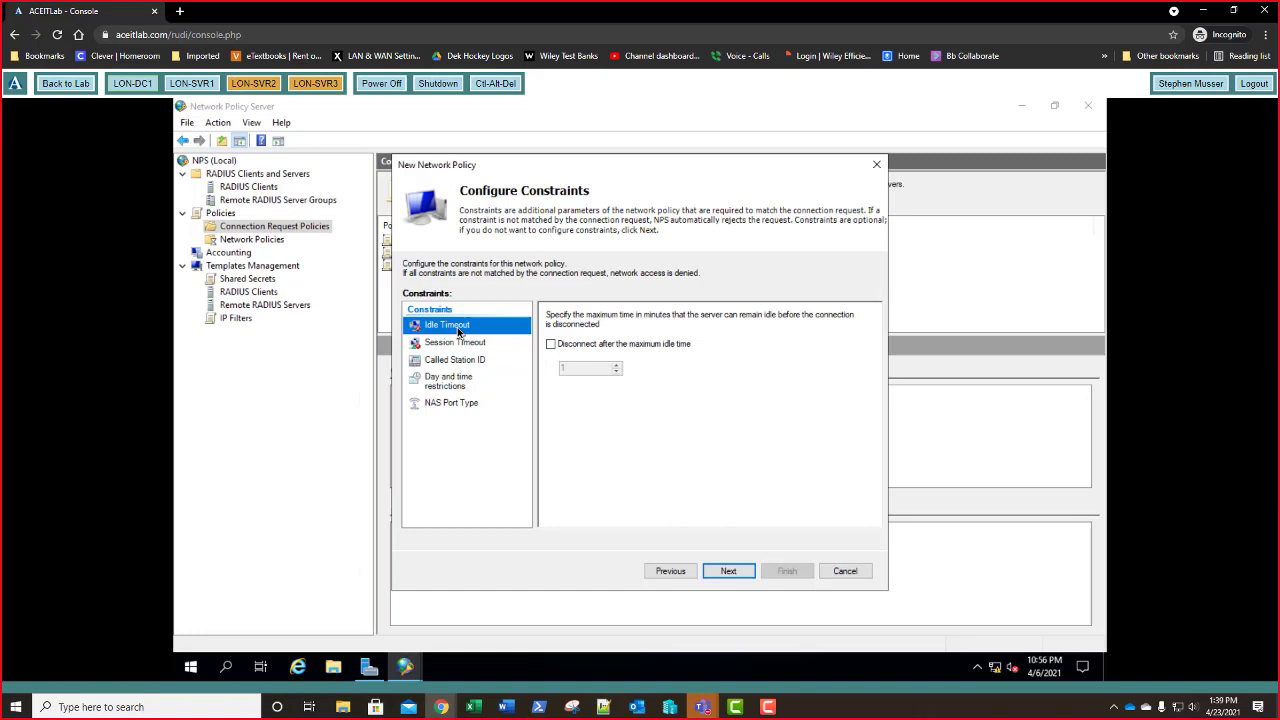
- Enable disconnecting after a maximum idle time of 15 minutes and continue to settings
{"action": "left_click", "coordinate": [550, 346]}
{"action": "left_click", "coordinate": [591, 369]}
{"action": "left_click", "coordinate": [734, 575]}
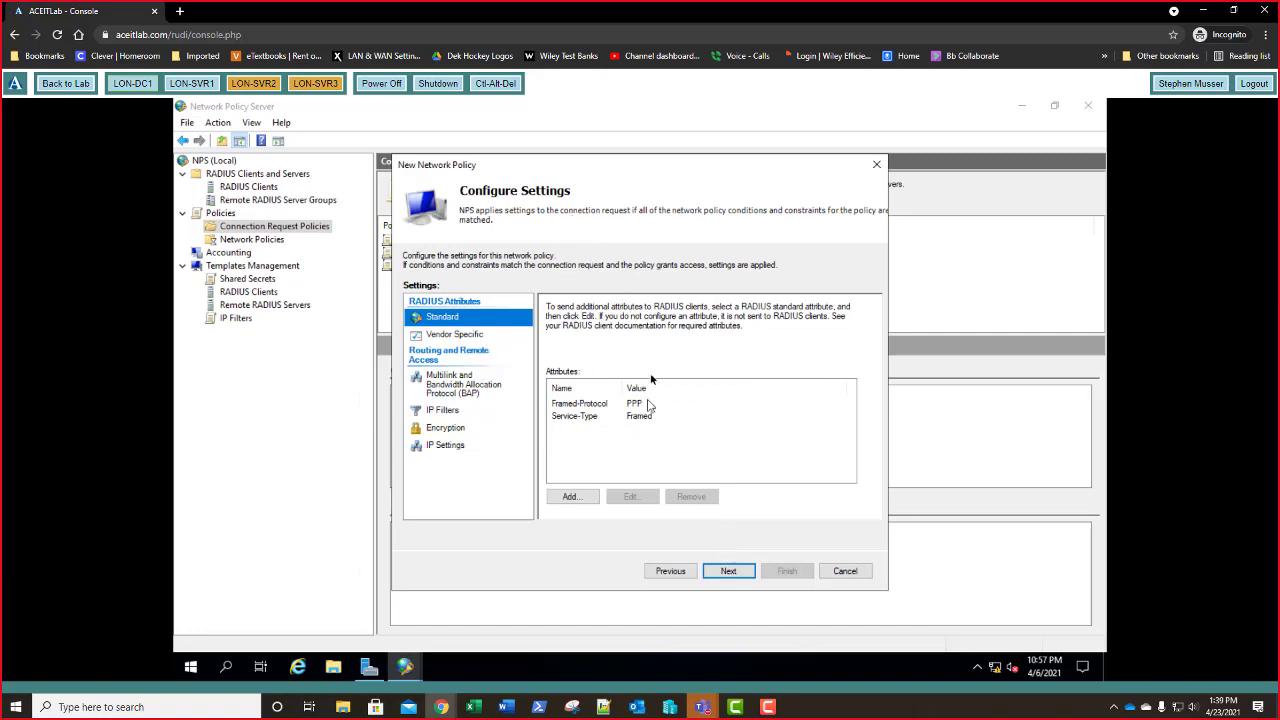
- Finish Network Policy 1 and view its Domain Guests condition and 15-minute idle timeout
{"action": "left_click", "coordinate": [729, 572]}
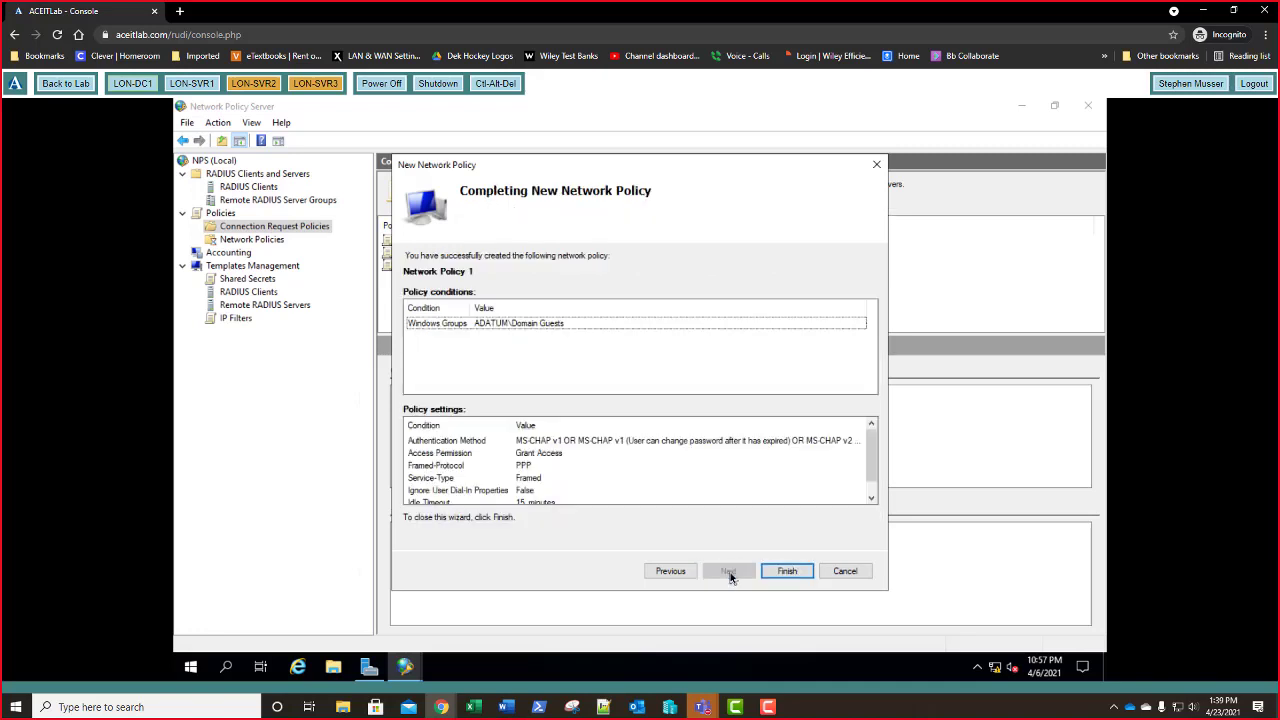
{"action": "left_click", "coordinate": [786, 571]}
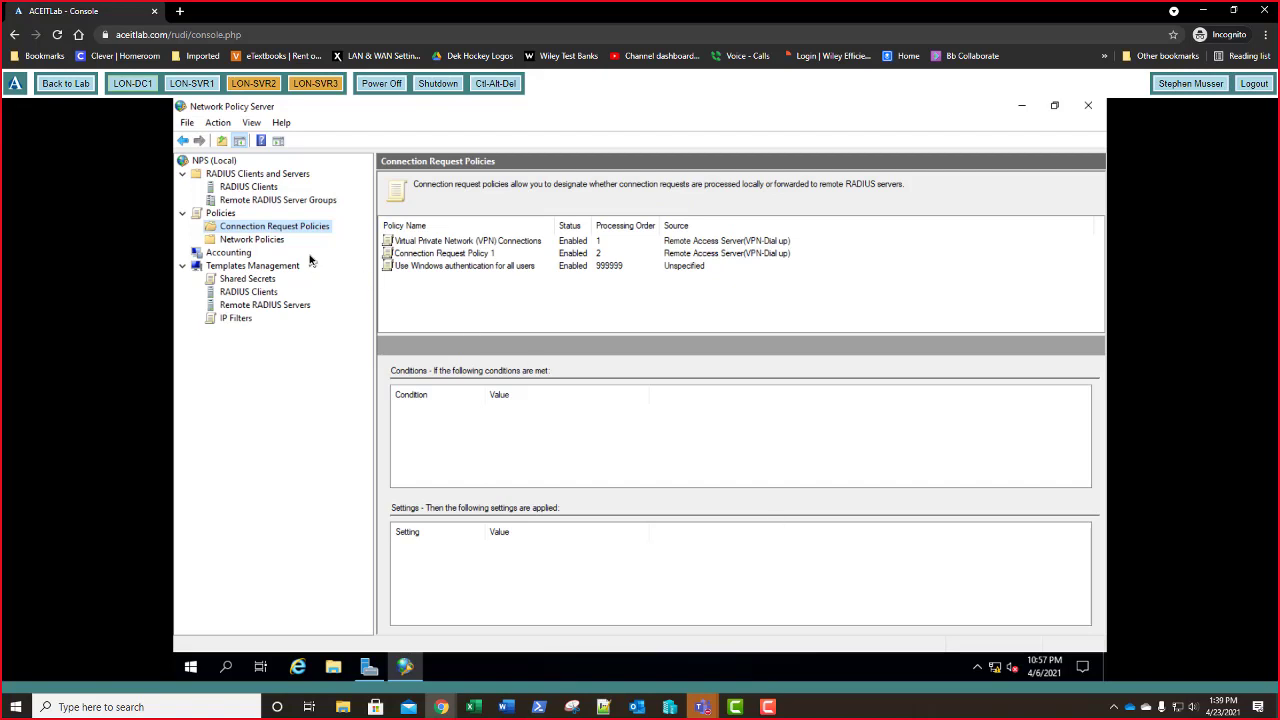
{"action": "left_click", "coordinate": [250, 240]}
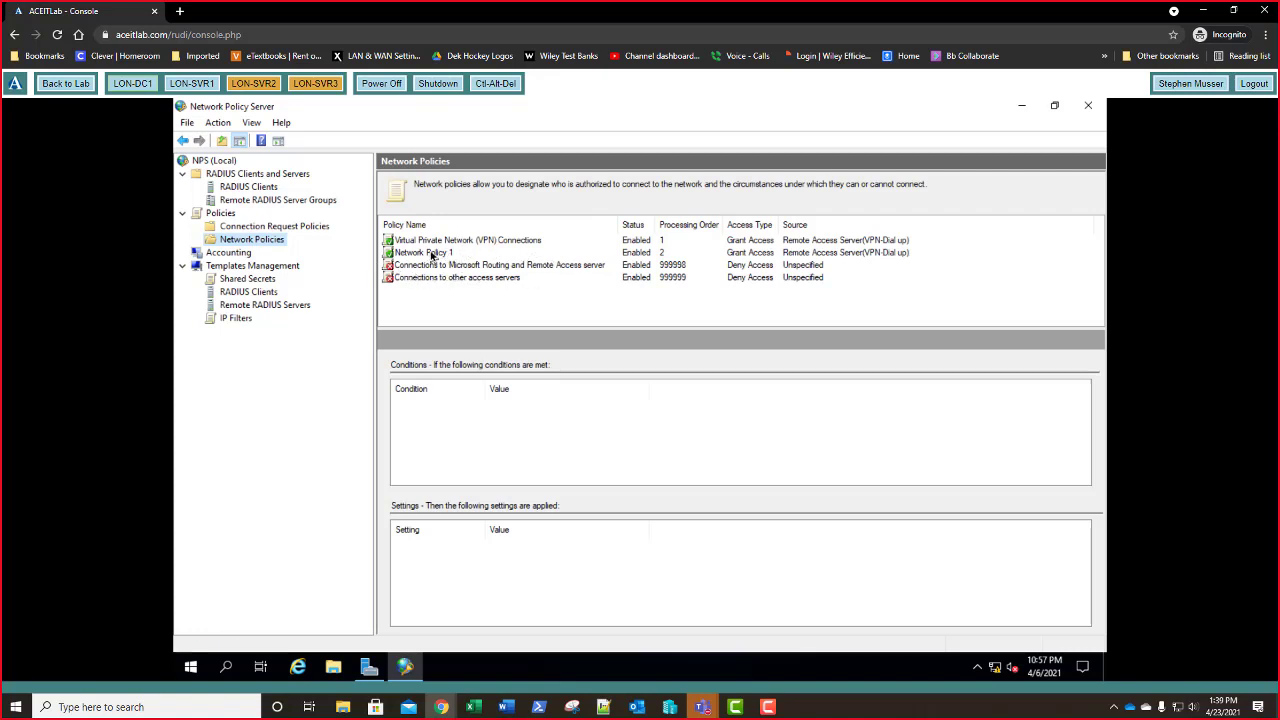
{"action": "left_click", "coordinate": [432, 254]}
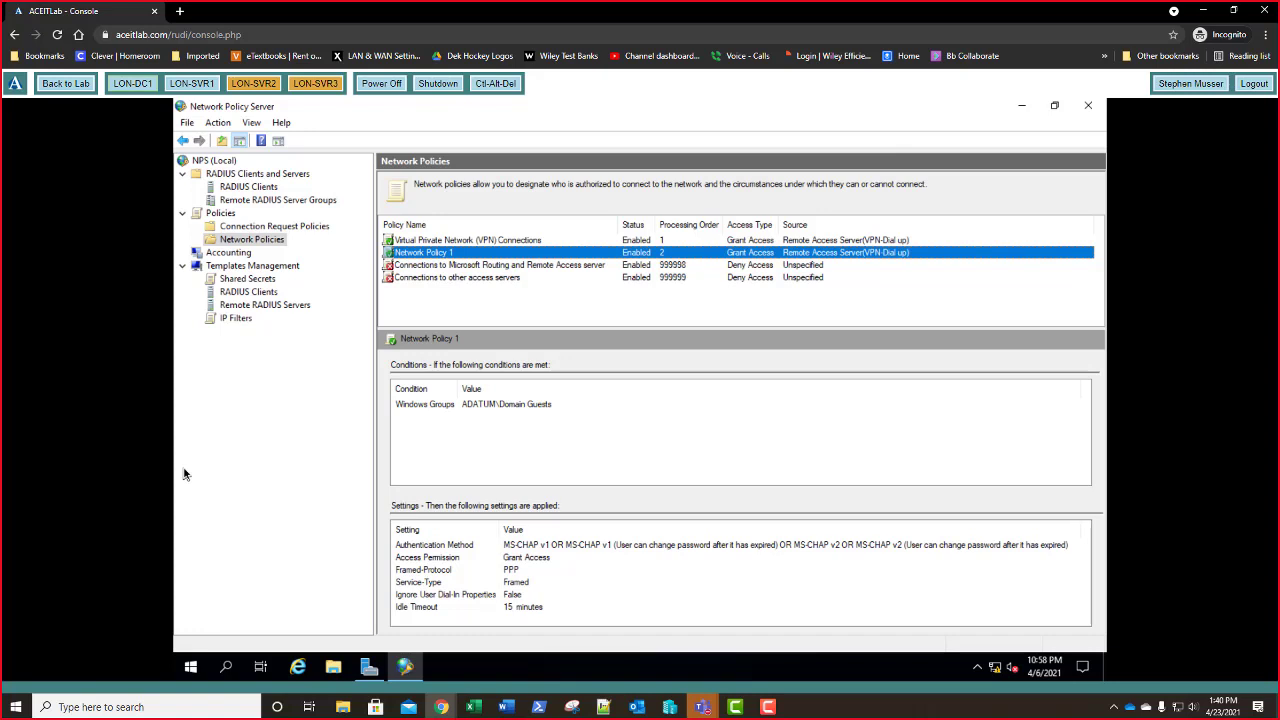
- Close the Network Policy Server console and launch a regular Command Prompt with cmd
{"action": "left_click", "coordinate": [1088, 106]}
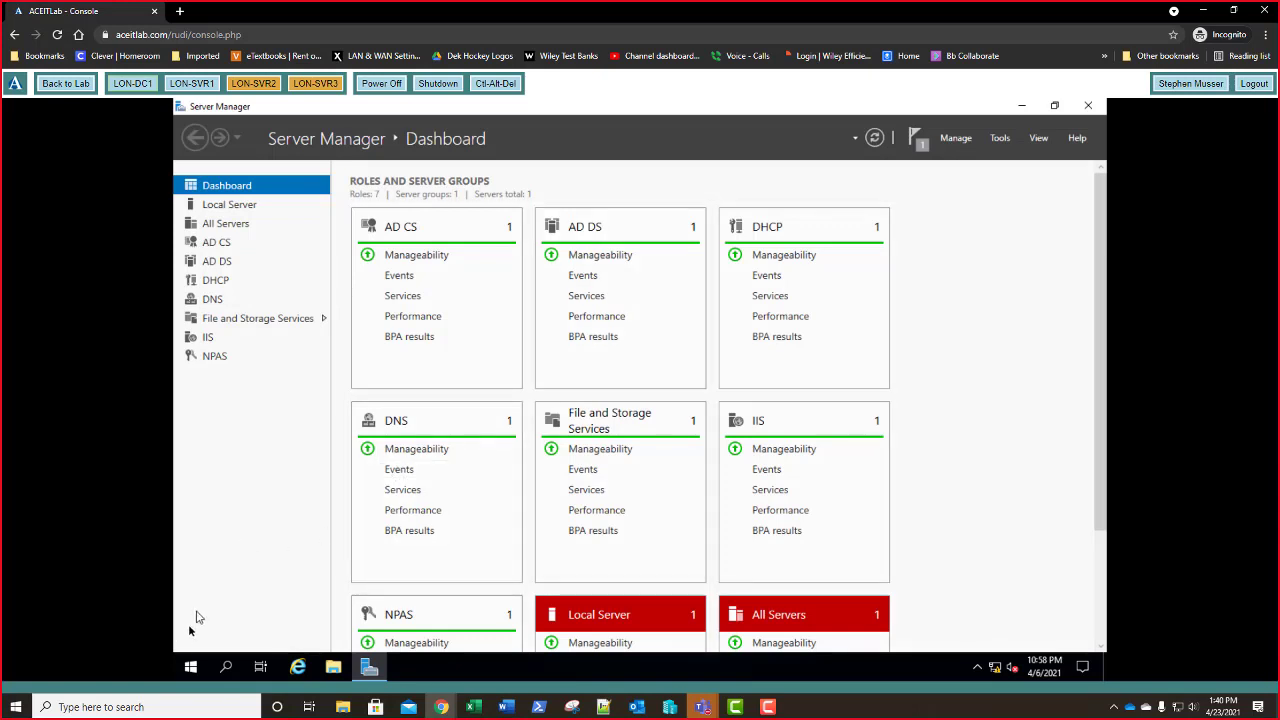
{"action": "right_click", "coordinate": [191, 672]}
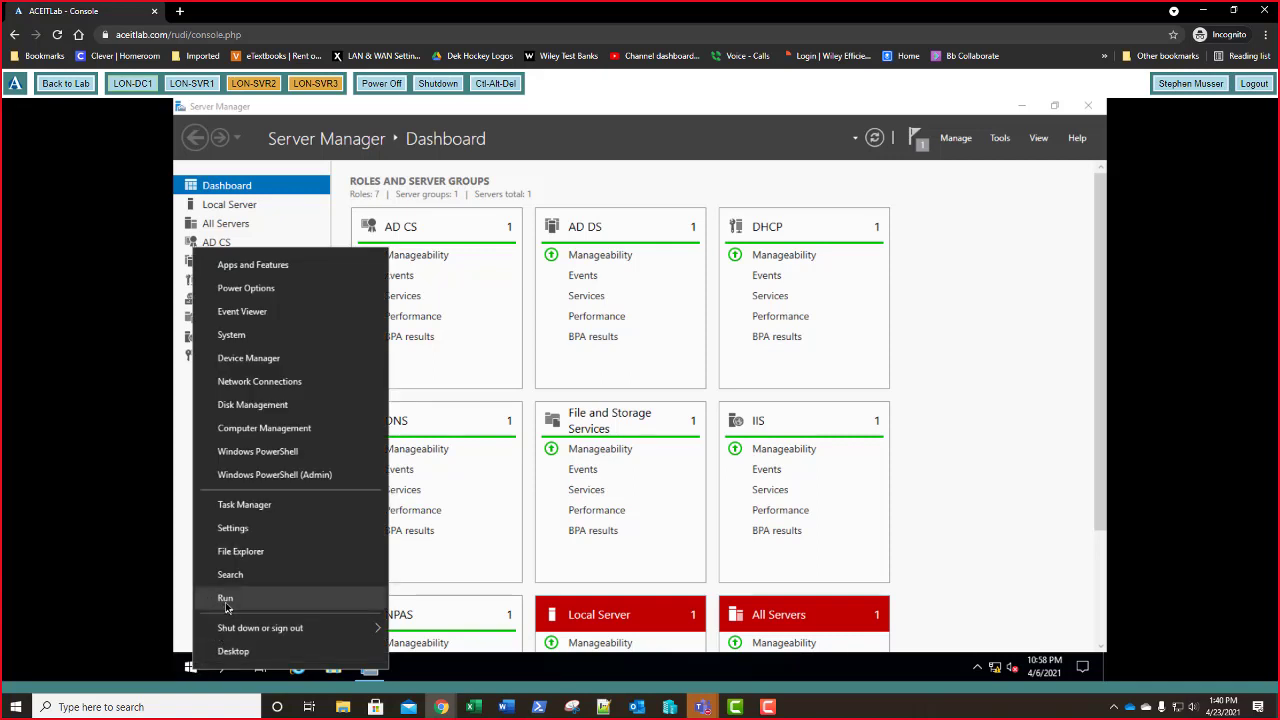
{"action": "left_click", "coordinate": [227, 600]}
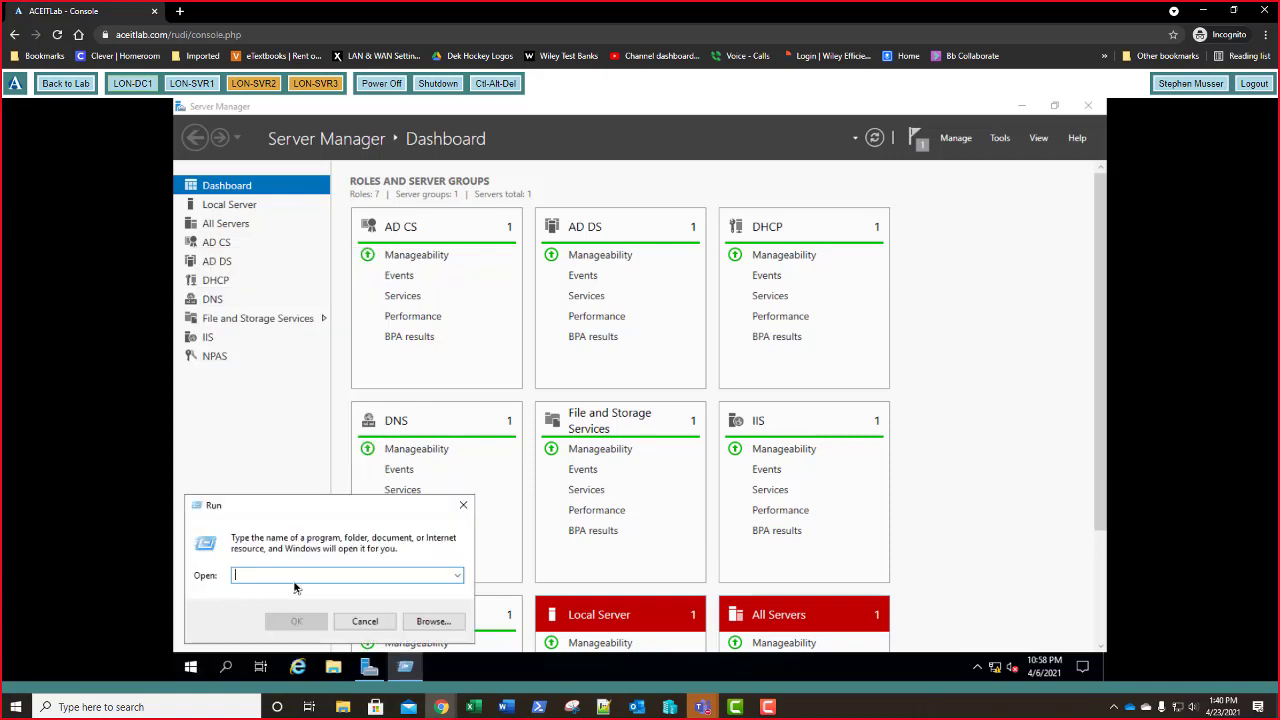
{"action": "type", "text": "cmd"}
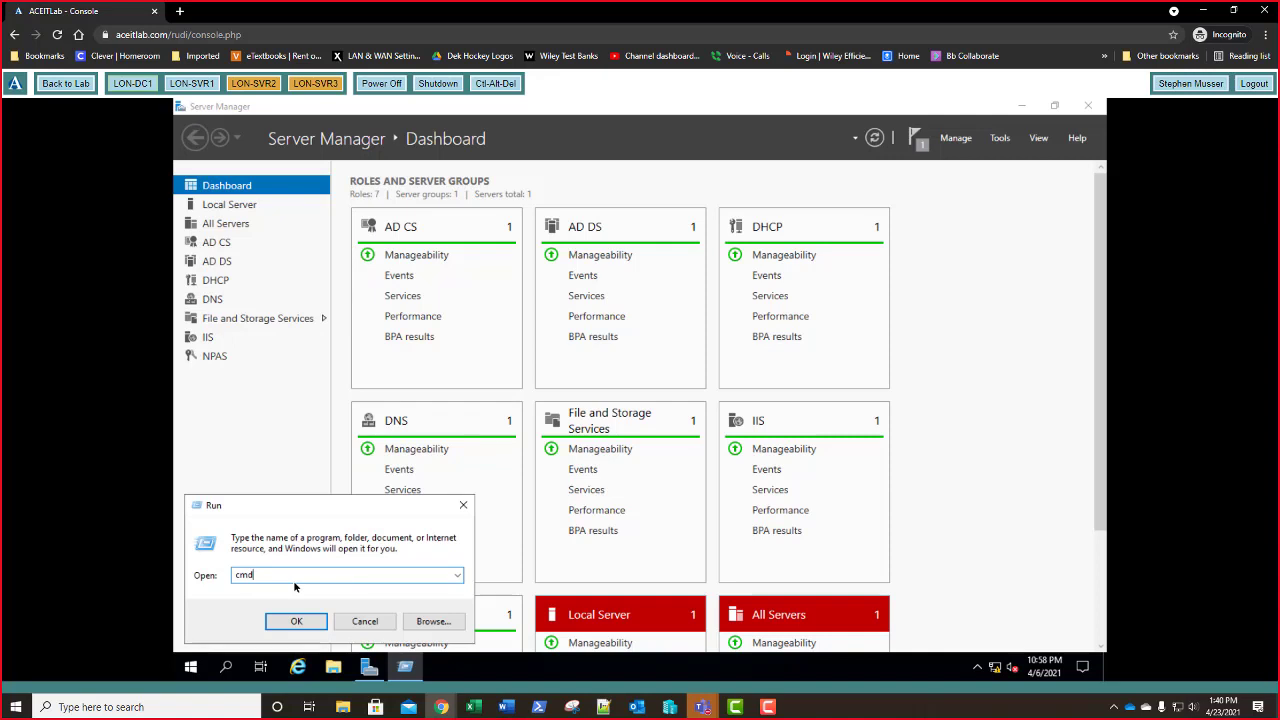
{"action": "key", "text": "Return"}
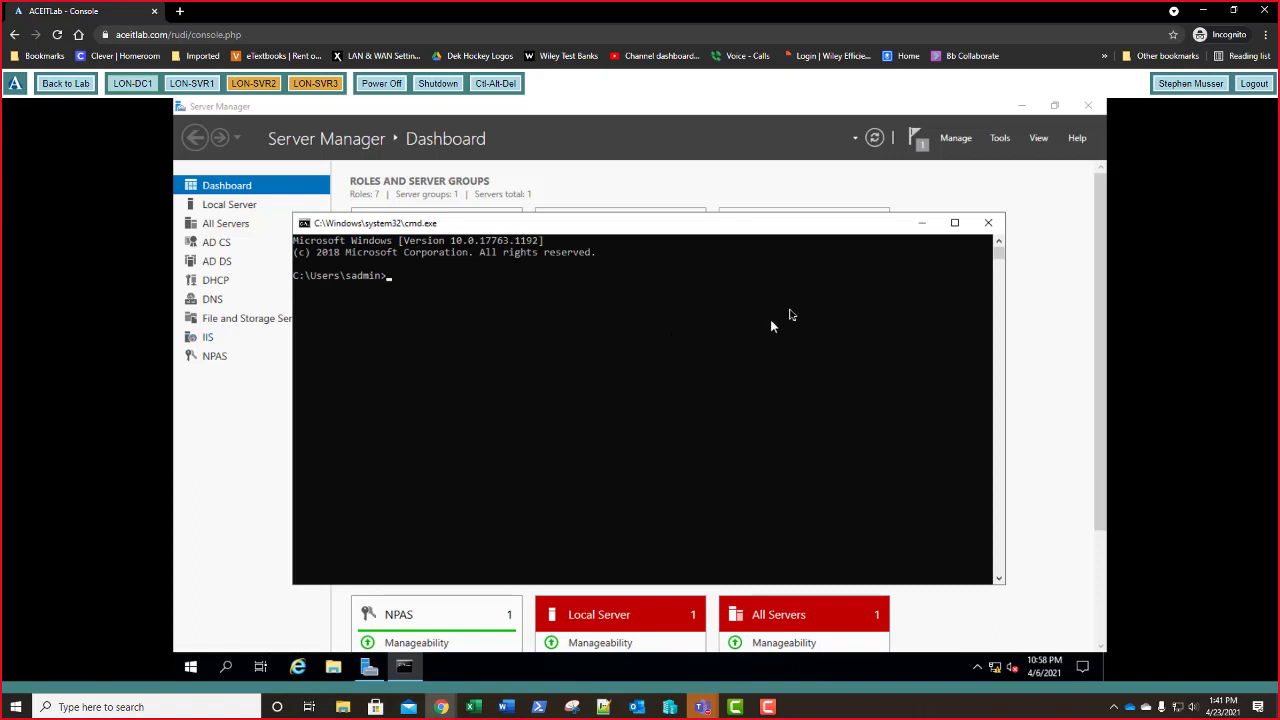
- Replace it with a Command Prompt run as administrator, approving the UAC prompt
{"action": "left_click", "coordinate": [988, 222]}
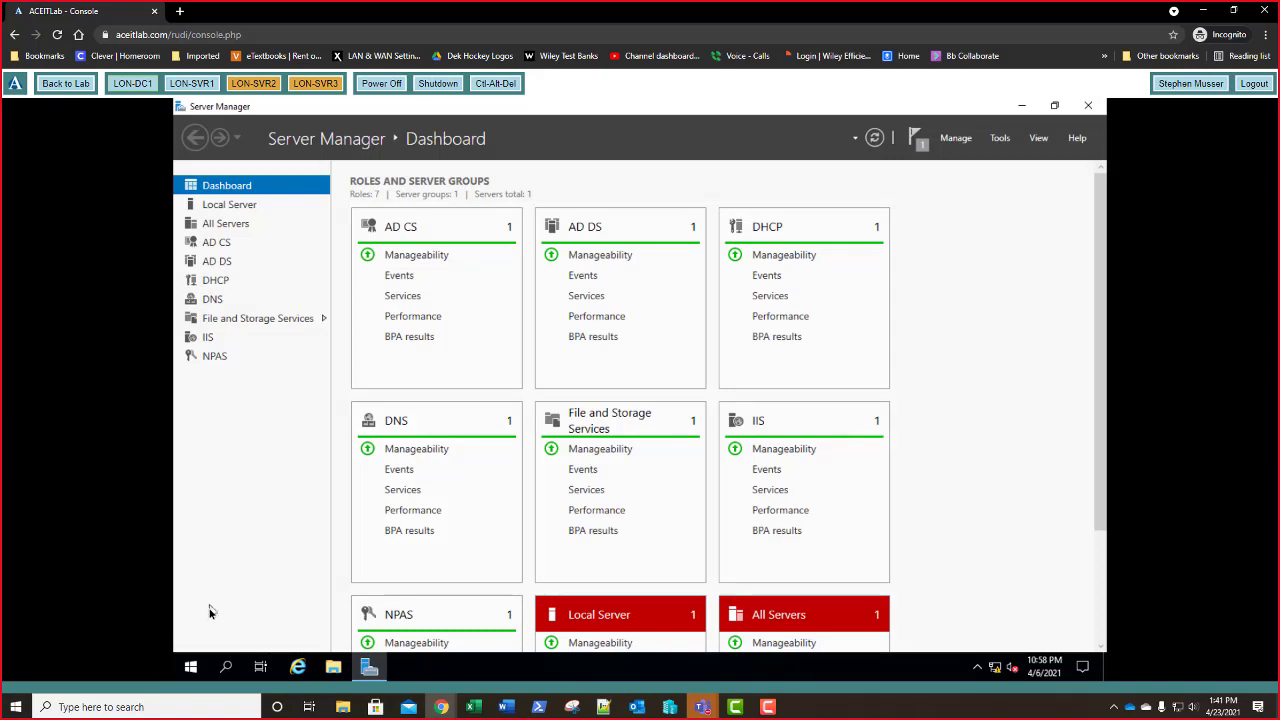
{"action": "left_click", "coordinate": [191, 667]}
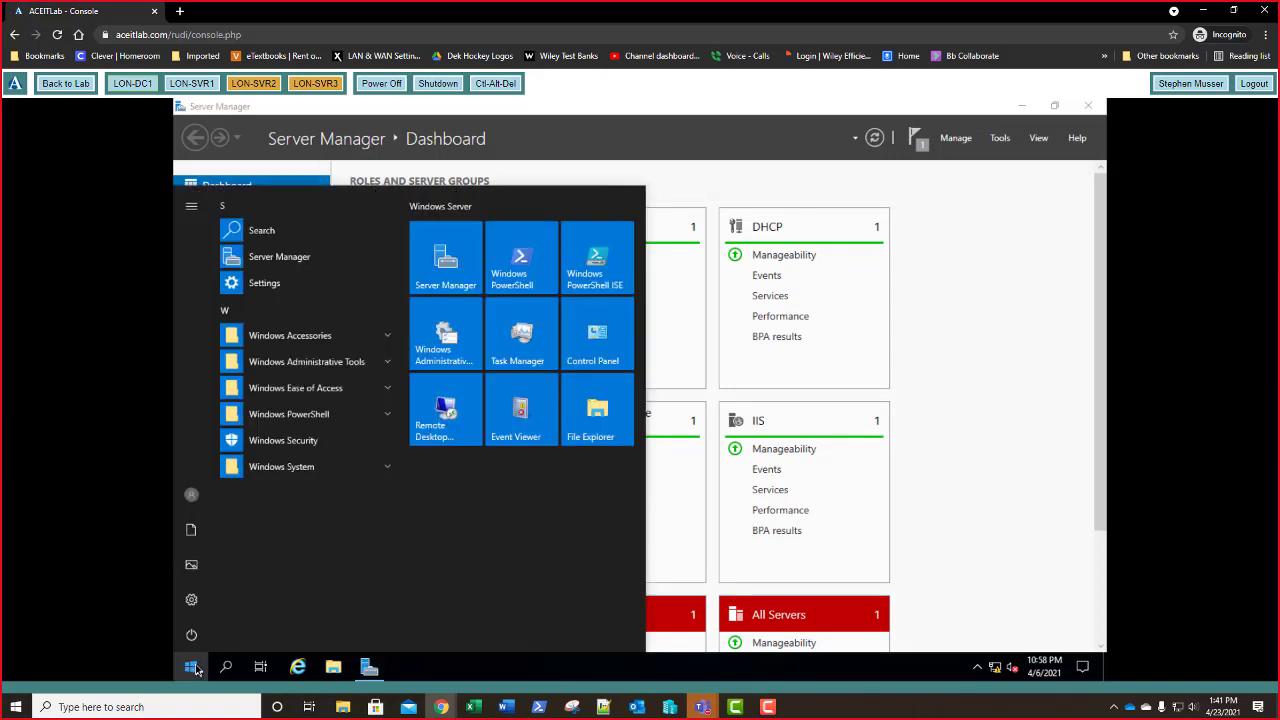
{"action": "type", "text": "comm"}
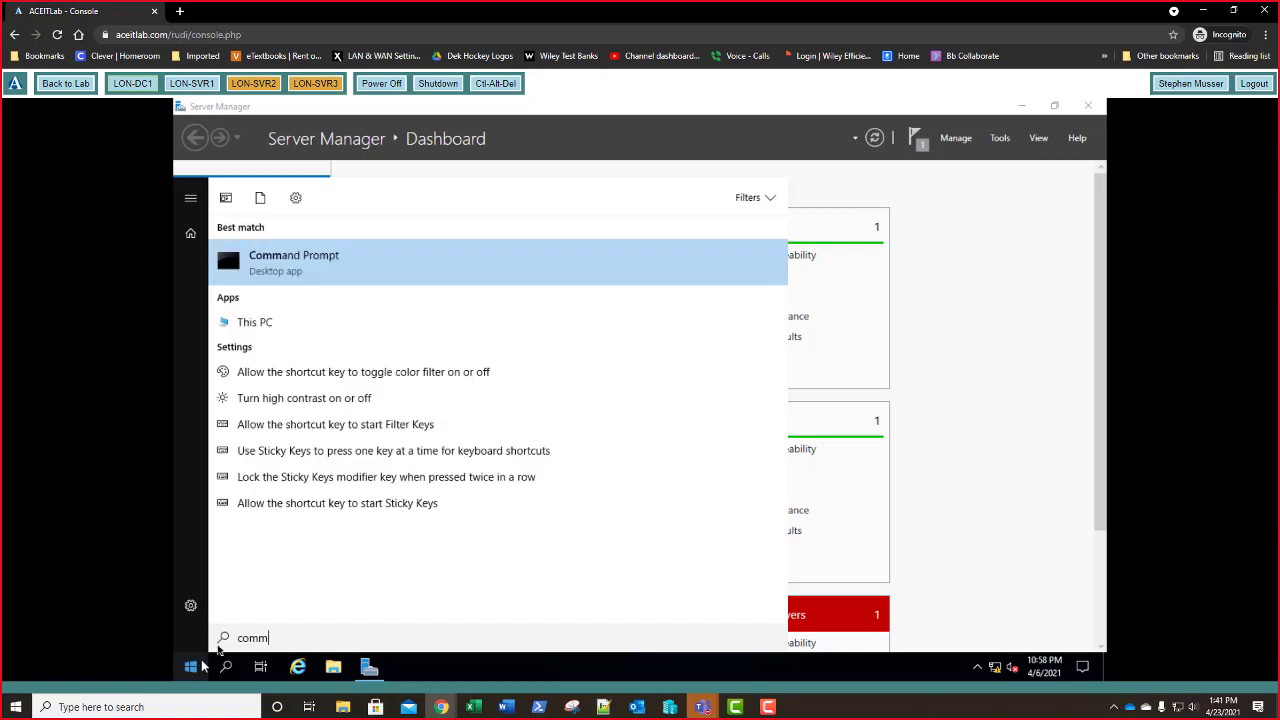
{"action": "right_click", "coordinate": [307, 265]}
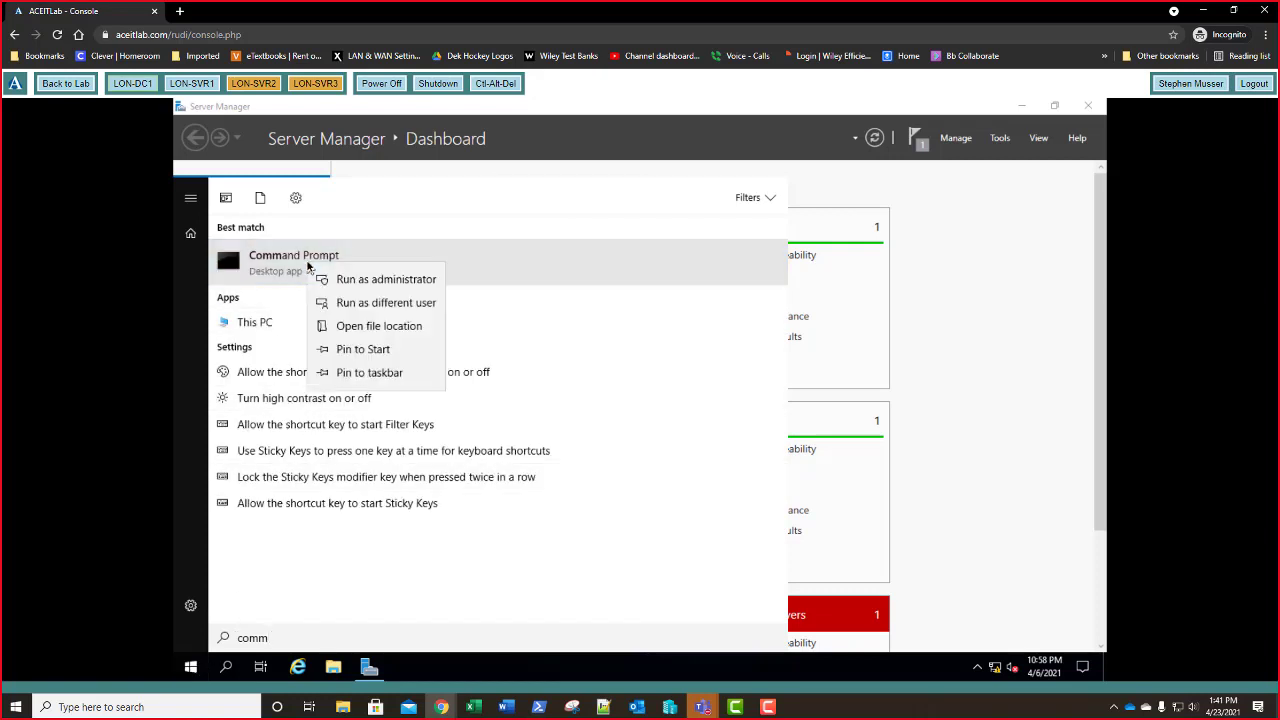
{"action": "left_click", "coordinate": [346, 280]}
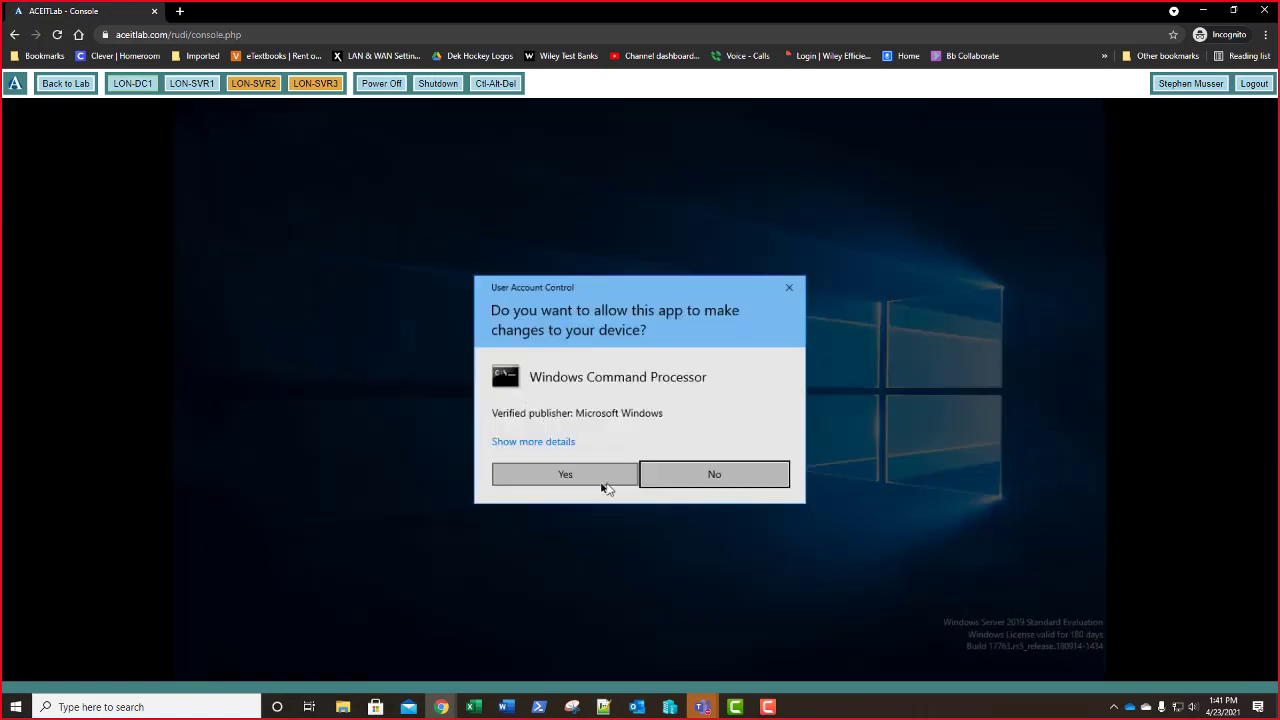
{"action": "left_click", "coordinate": [588, 481]}
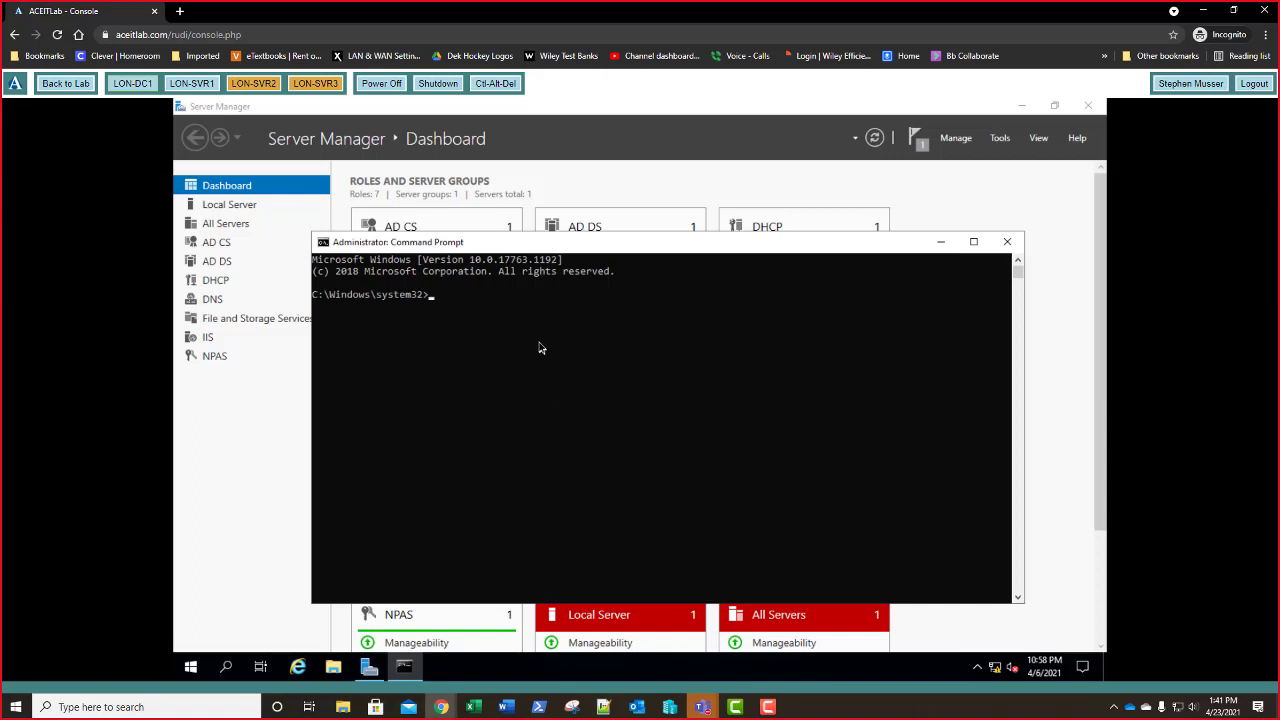
- Start netsh and run export filename="C:\Bak.xml" exportPSK=YES
{"action": "type", "text": "netsh"}
{"action": "key", "text": "Return"}
{"action": "type", "text": "export filename= \""}
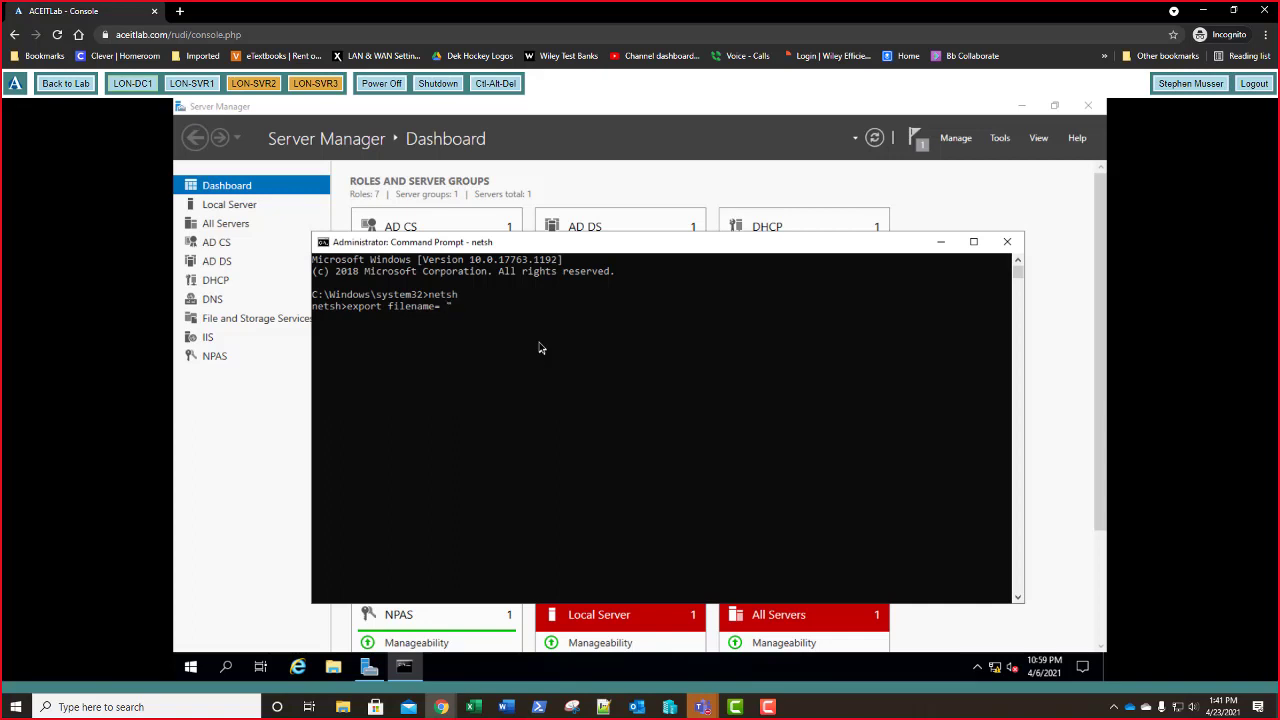
{"action": "type", "text": "C:\\Bak.xml\" e"}
{"action": "type", "text": "xportPSK=YES"}
{"action": "key", "text": "Return"}
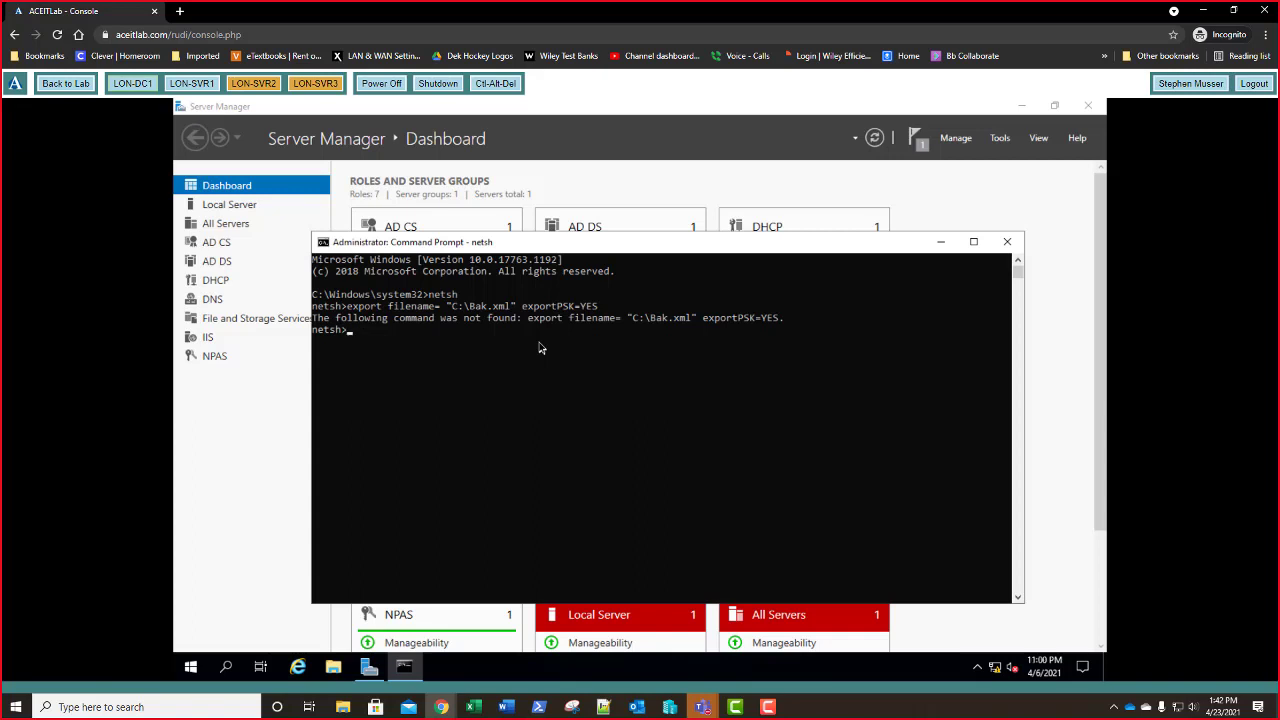
- Retry the export without the space after filename=, then without the exportPSK option
{"action": "key", "text": "Up"}
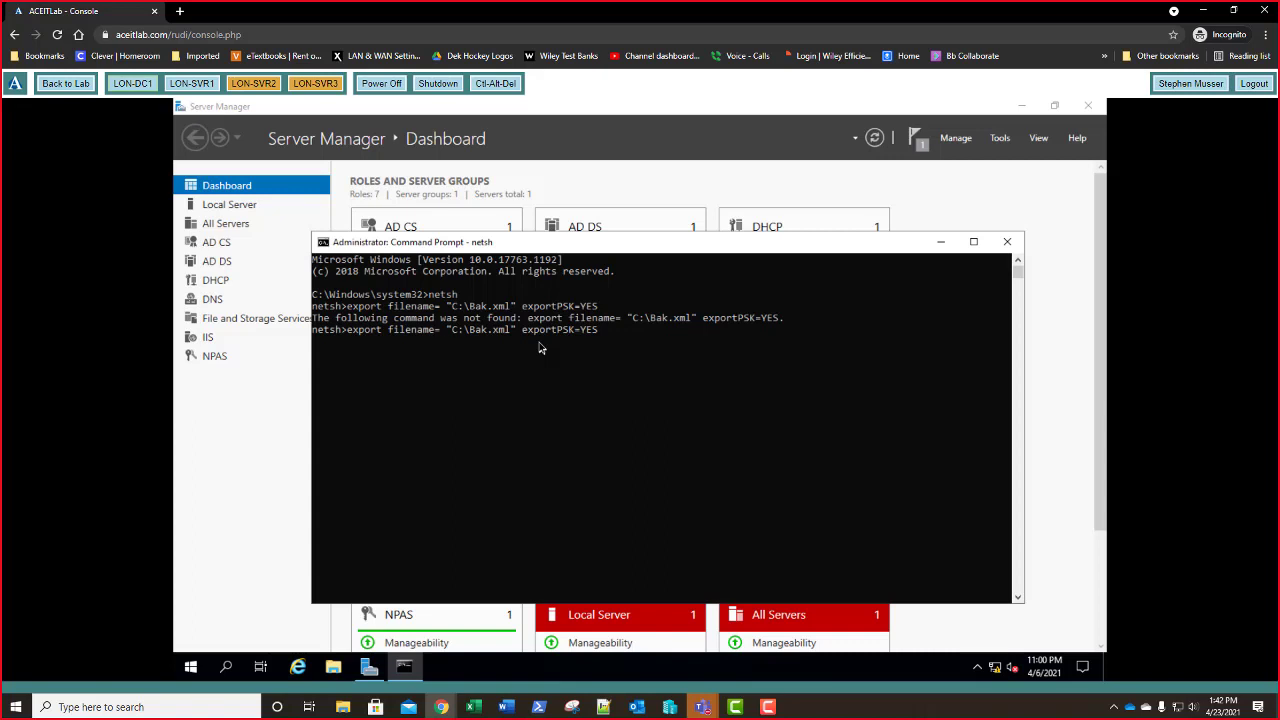
{"action": "key", "text": "BackSpace"}
{"action": "key", "text": "Return"}
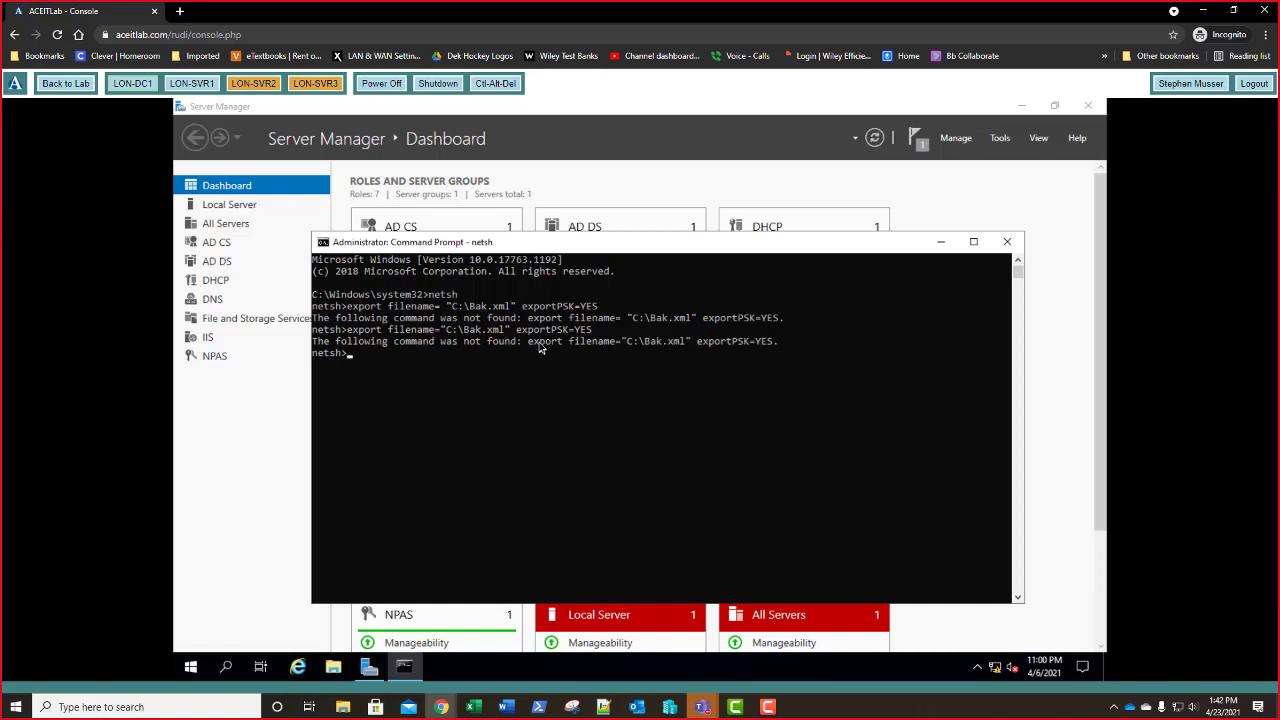
{"action": "key", "text": "Up"}
{"action": "key", "text": "BackSpace"}
{"action": "key", "text": "BackSpace"}
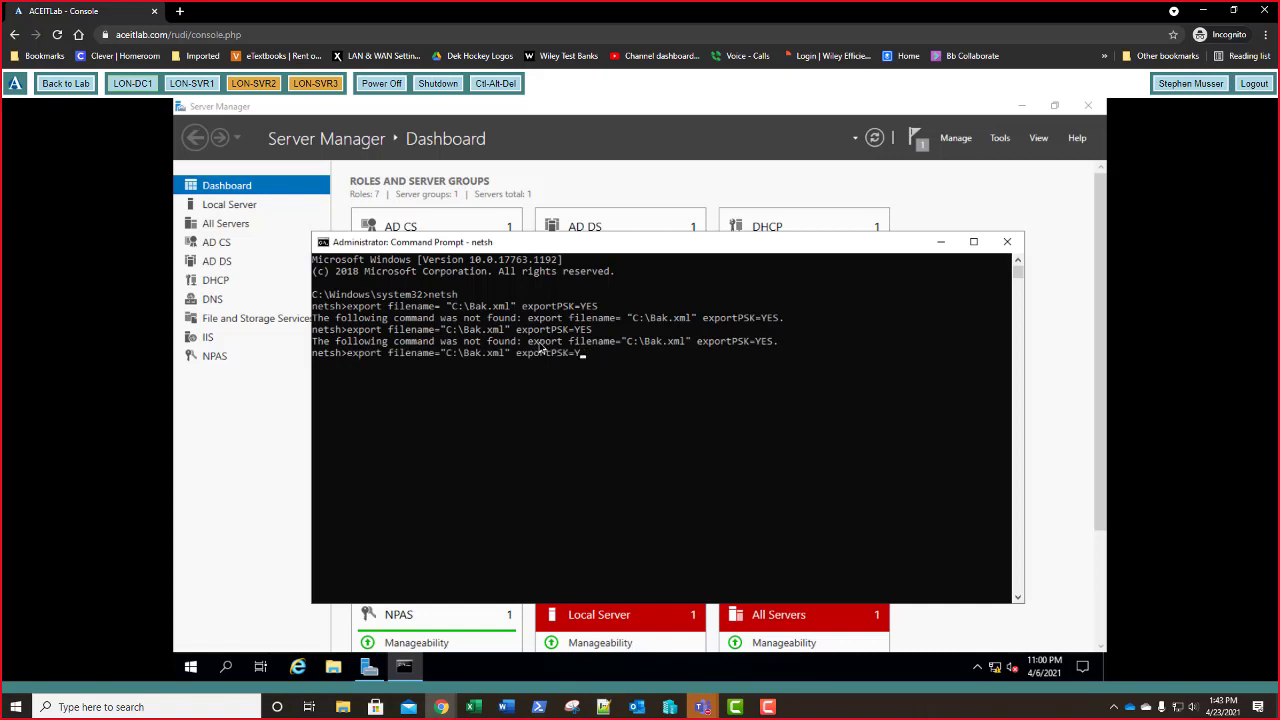
{"action": "key", "text": "BackSpace"}
{"action": "key", "text": "BackSpace"}
{"action": "key", "text": "BackSpace"}
{"action": "key", "text": "BackSpace"}
{"action": "key", "text": "BackSpace"}
{"action": "key", "text": "BackSpace"}
{"action": "key", "text": "BackSpace"}
{"action": "key", "text": "BackSpace"}
{"action": "key", "text": "BackSpace"}
{"action": "key", "text": "BackSpace"}
{"action": "key", "text": "BackSpace"}
{"action": "key", "text": "Return"}
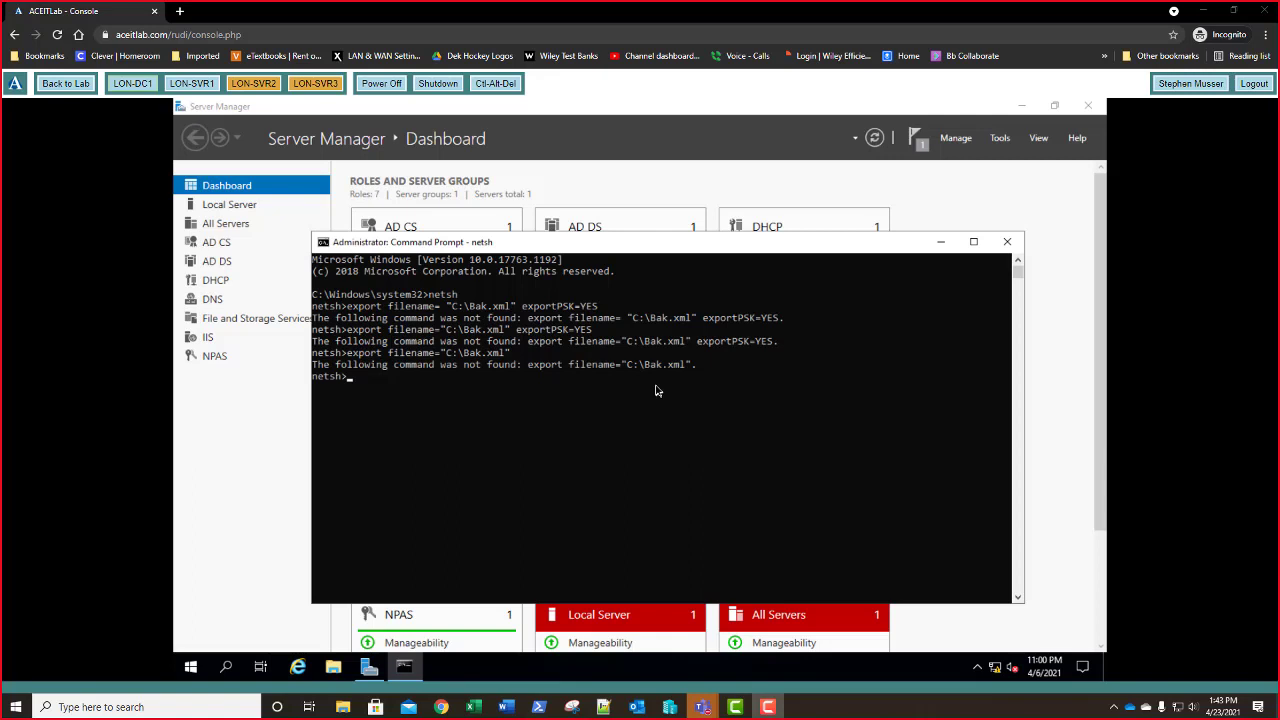
- Switch netsh into the nps context and recall the export filename="C:\Bak.xml" command there
{"action": "left_click", "coordinate": [652, 389]}
{"action": "key", "text": "Escape"}
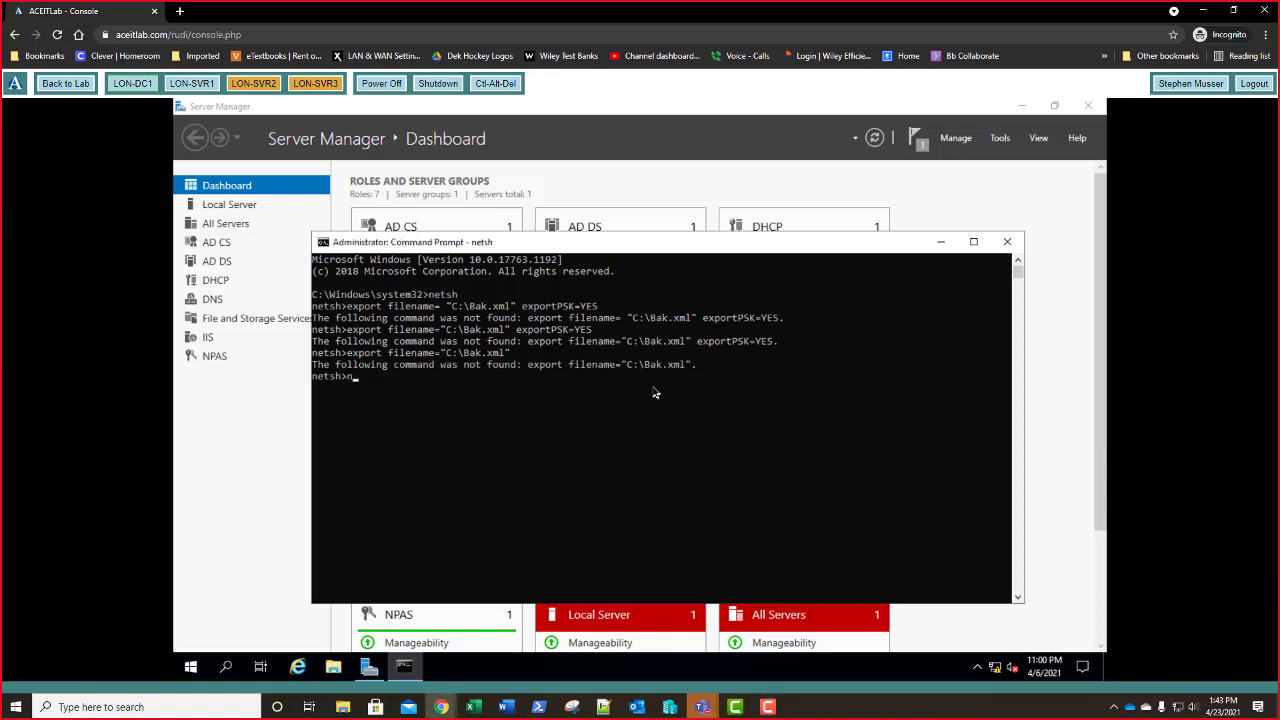
{"action": "type", "text": "nps"}
{"action": "key", "text": "Return"}
{"action": "type", "text": "nps"}
{"action": "key", "text": "Up"}
{"action": "key", "text": "Up"}
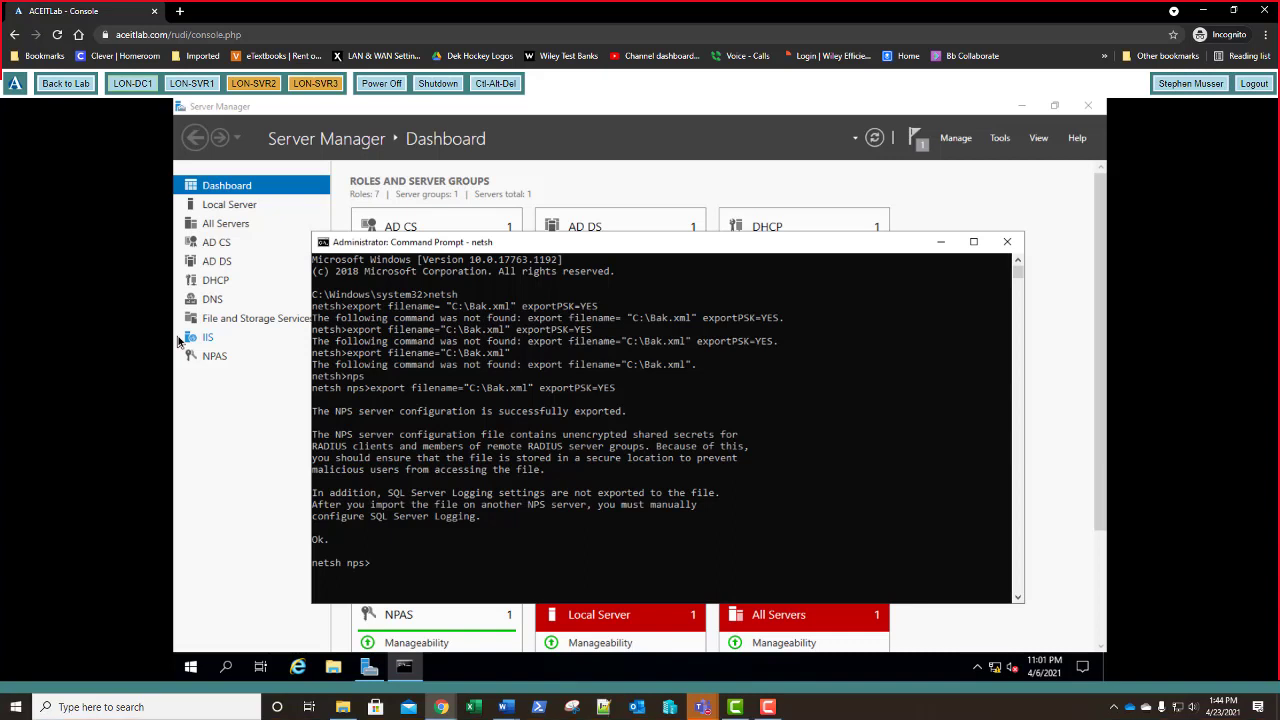
- Launch Magnifier from the Start search by typing mag
{"action": "key", "text": "super"}
{"action": "type", "text": "mag"}
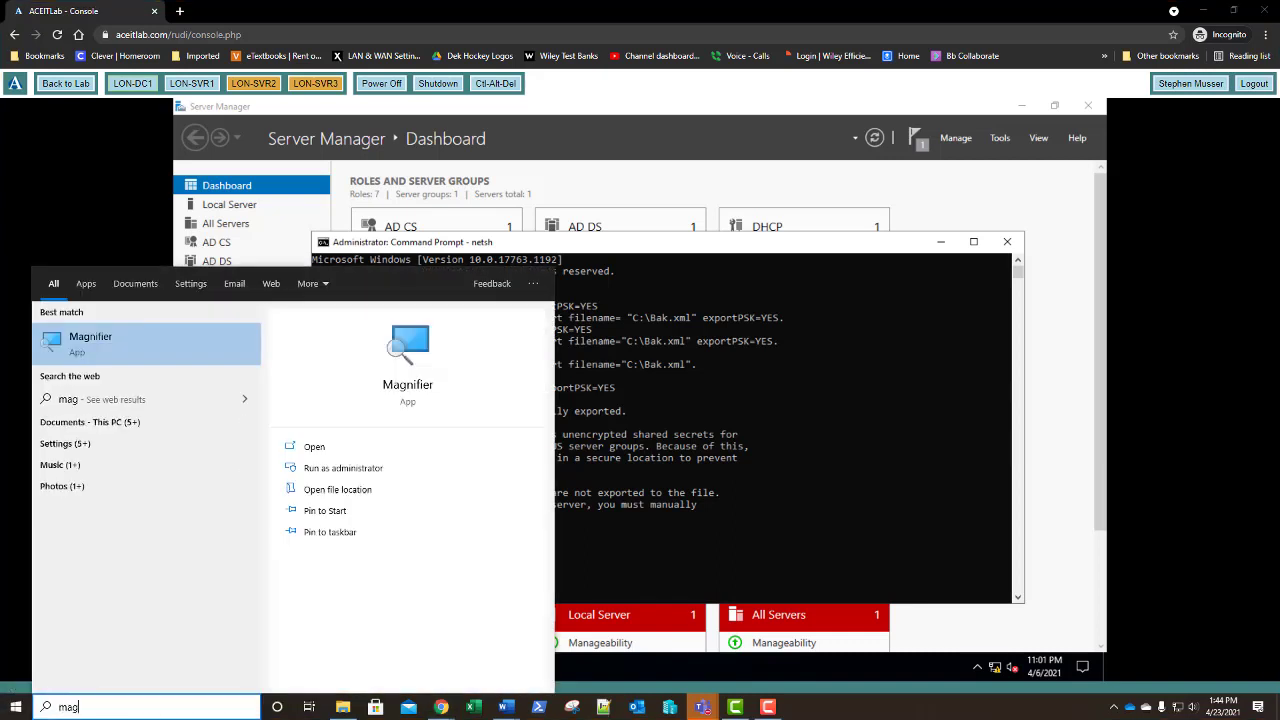
{"action": "key", "text": "Return"}
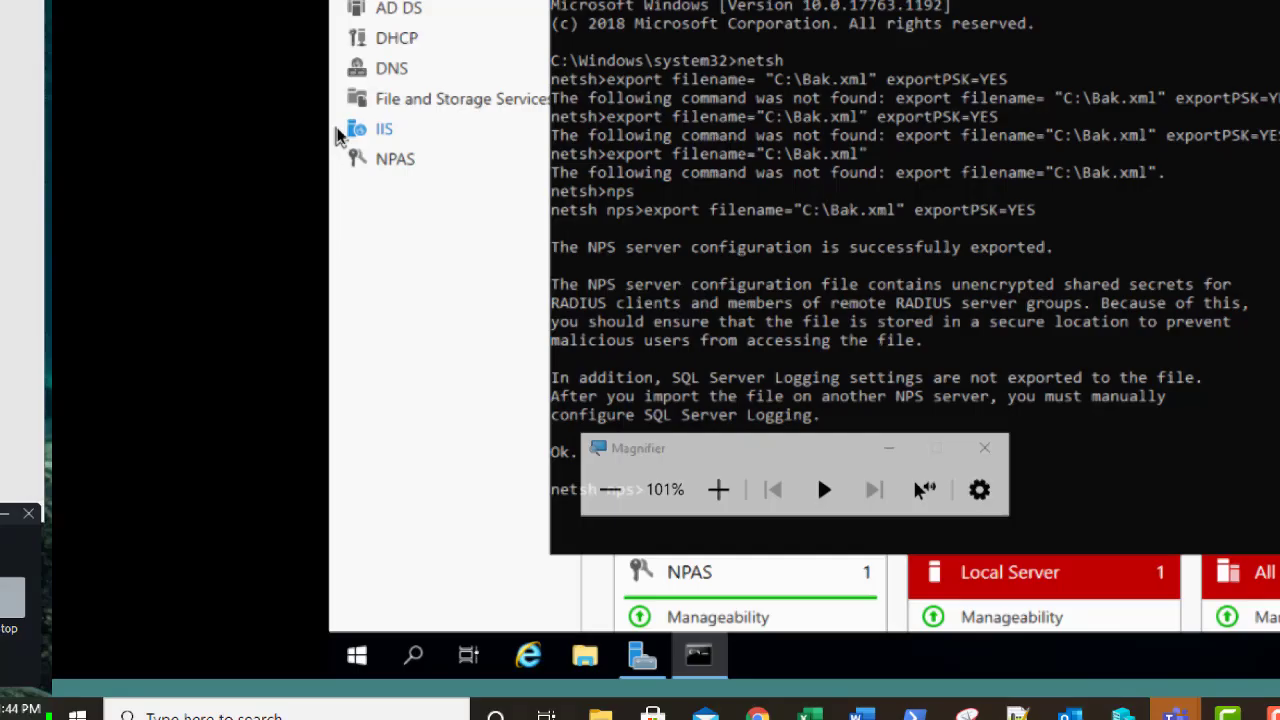
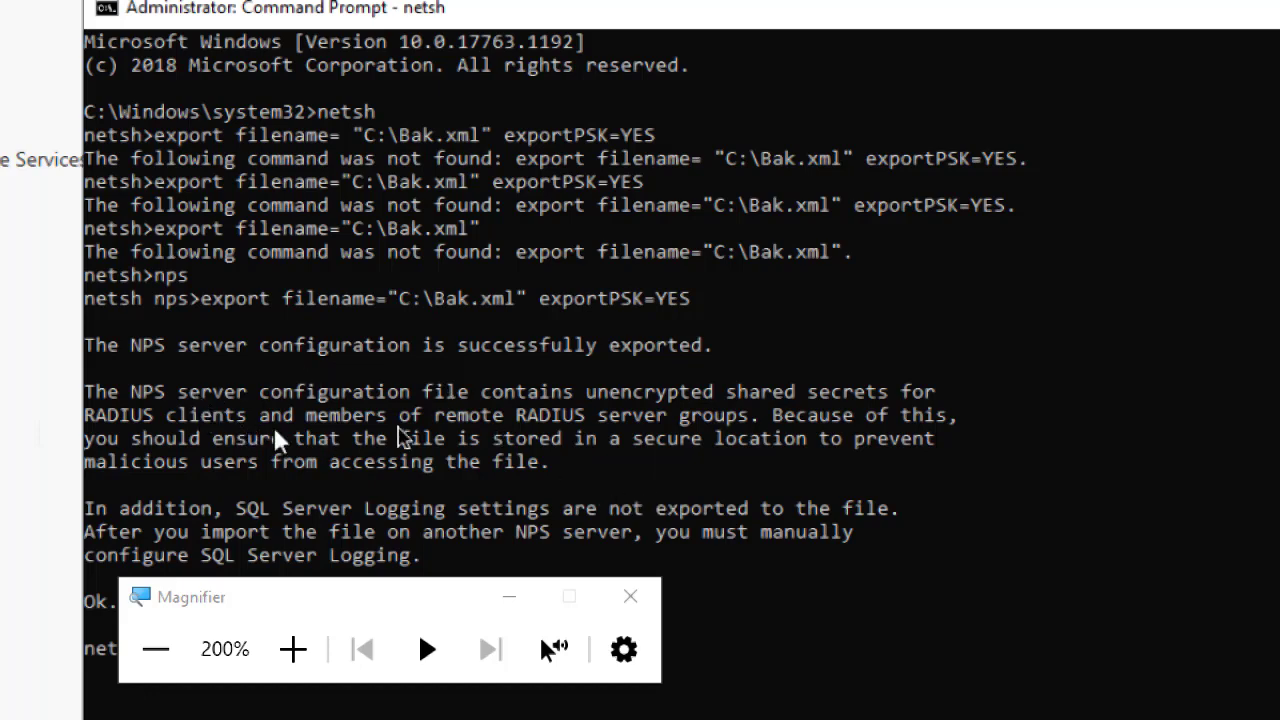
- Close Magnifier so the console's successful C:\Bak.xml export message shows at 100% scale
{"action": "left_click", "coordinate": [630, 596]}
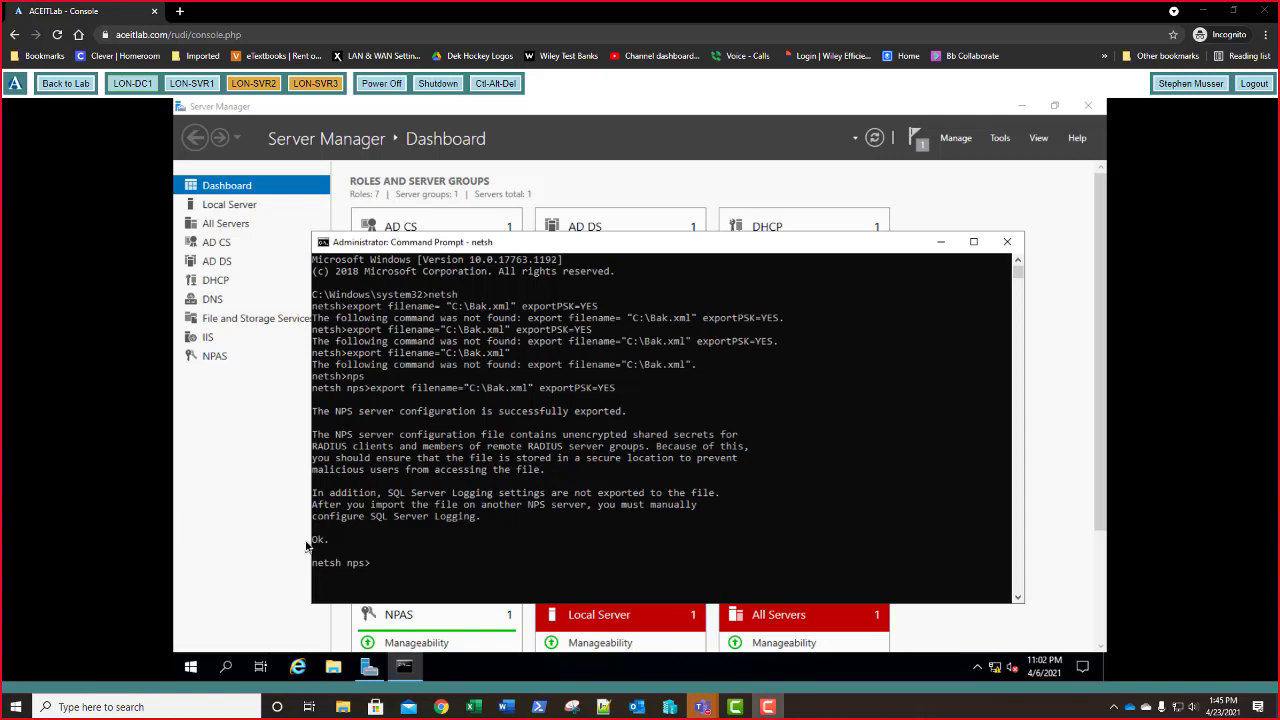
- Exit netsh back to the ordinary command prompt
{"action": "left_click", "coordinate": [432, 541]}
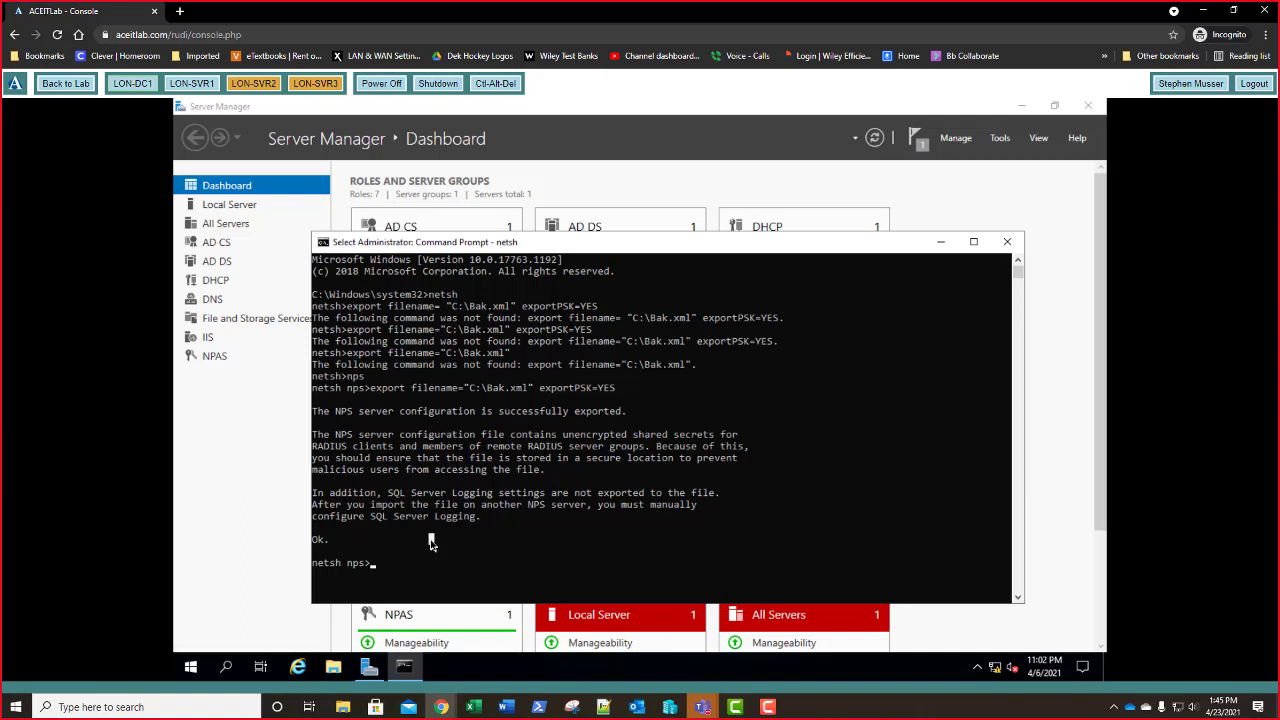
{"action": "type", "text": "exit"}
{"action": "key", "text": "Return"}
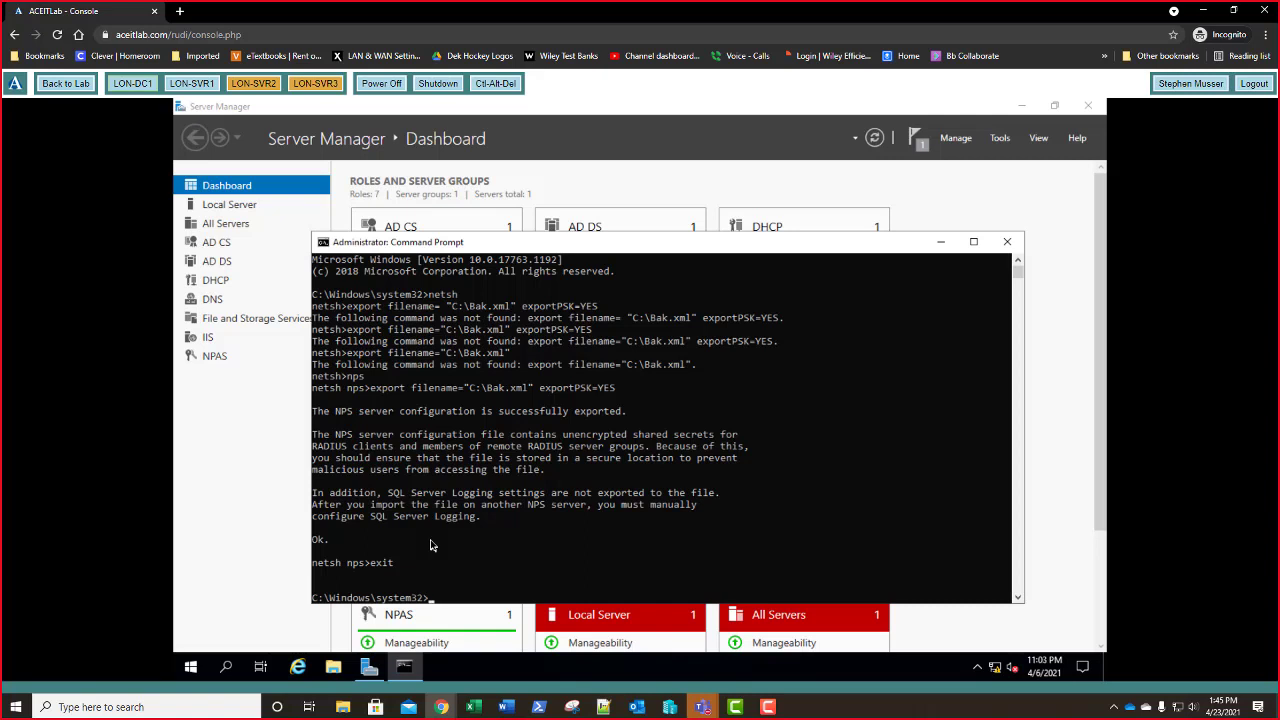
- Run netsh nps import filename="C:\Bak.xml" to restore the configuration, then exit Command Prompt
{"action": "type", "text": "netsh nps import filename=\"C:\\B"}
{"action": "key", "text": "Tab"}
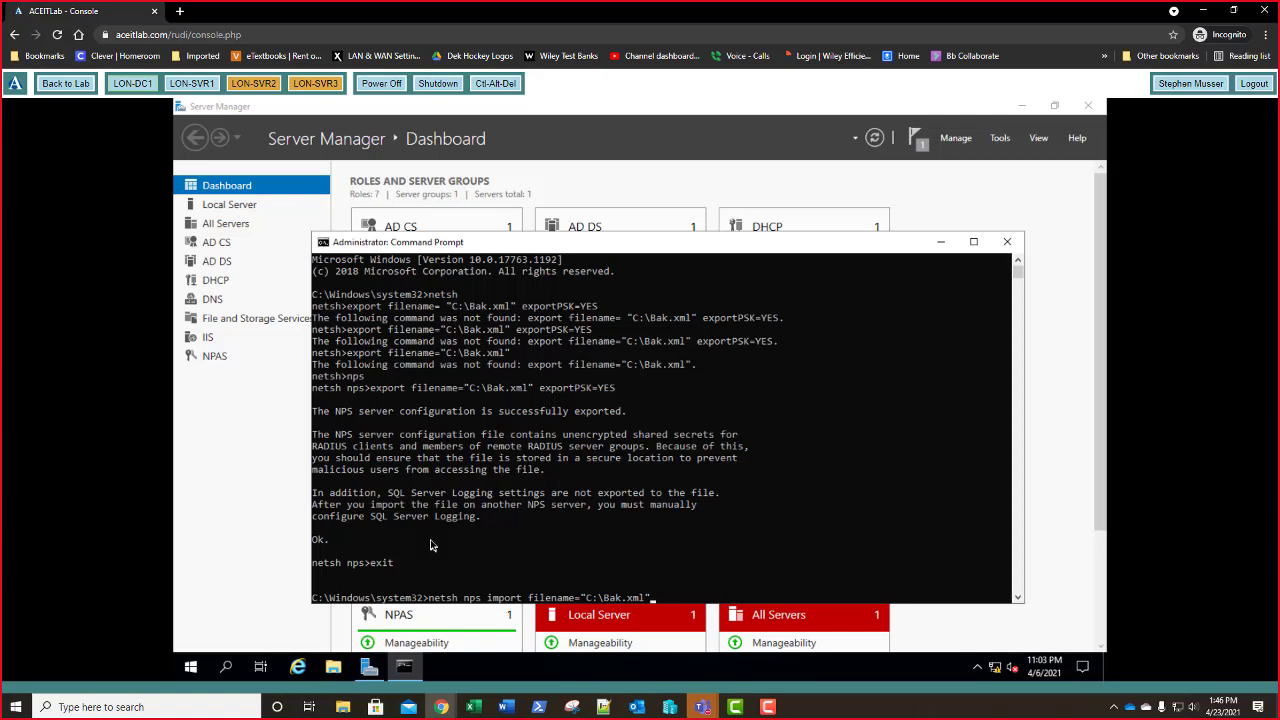
{"action": "key", "text": "Return"}
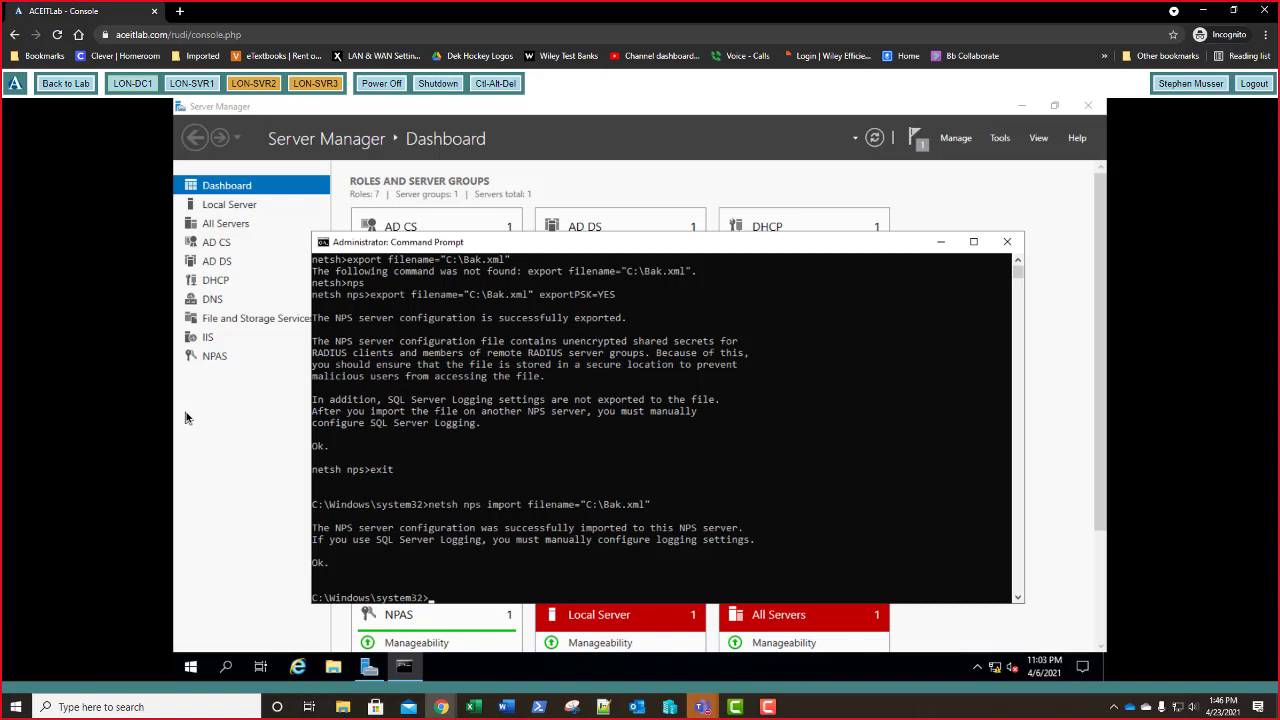
{"action": "type", "text": "xit"}
{"action": "key", "text": "Return"}
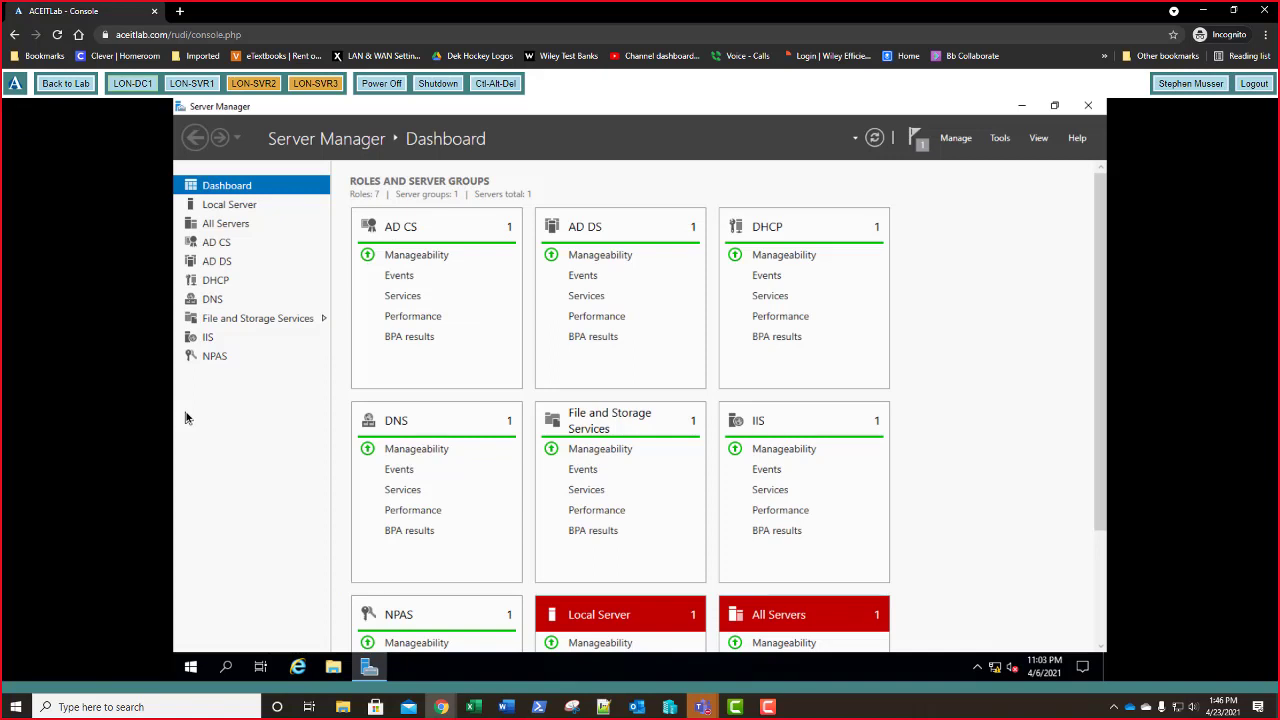